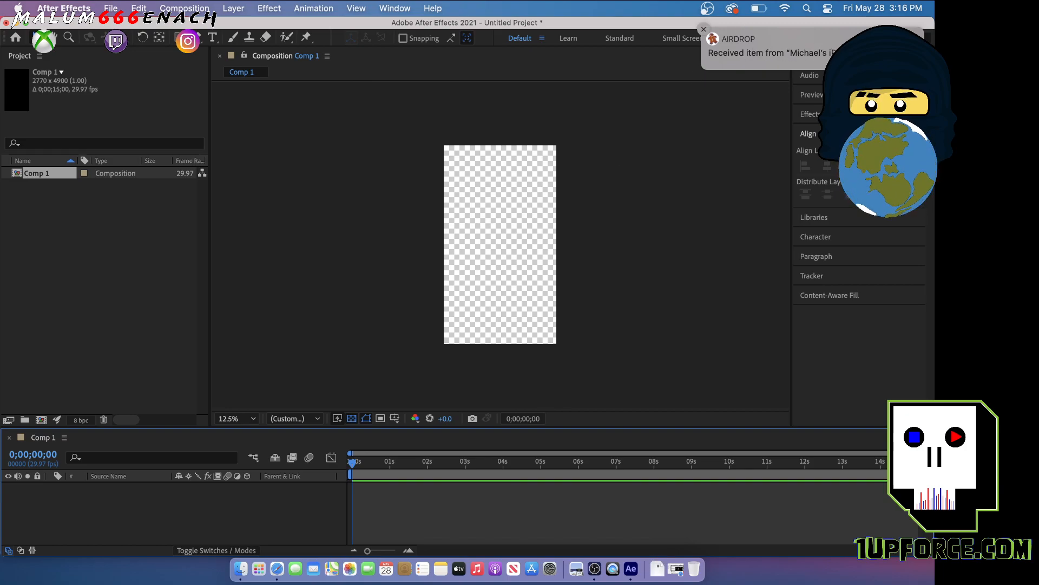
# Import Untitled-11 (1) 2.ai from the Downloads folder into the After Effects project as a composition with document-size footage dimensions
pyautogui.click(712, 39)
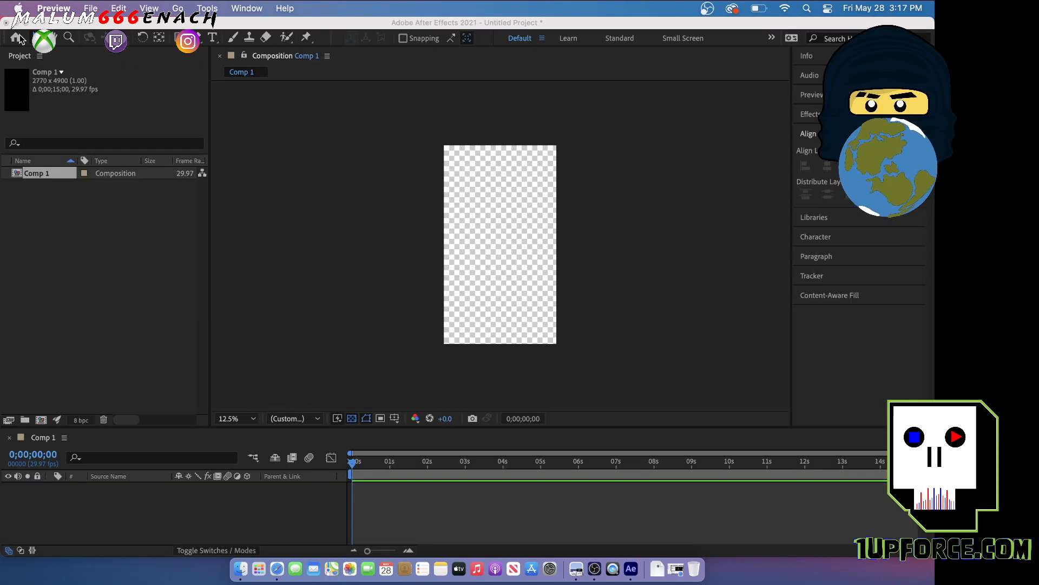
pyautogui.click(19, 36)
pyautogui.click(240, 569)
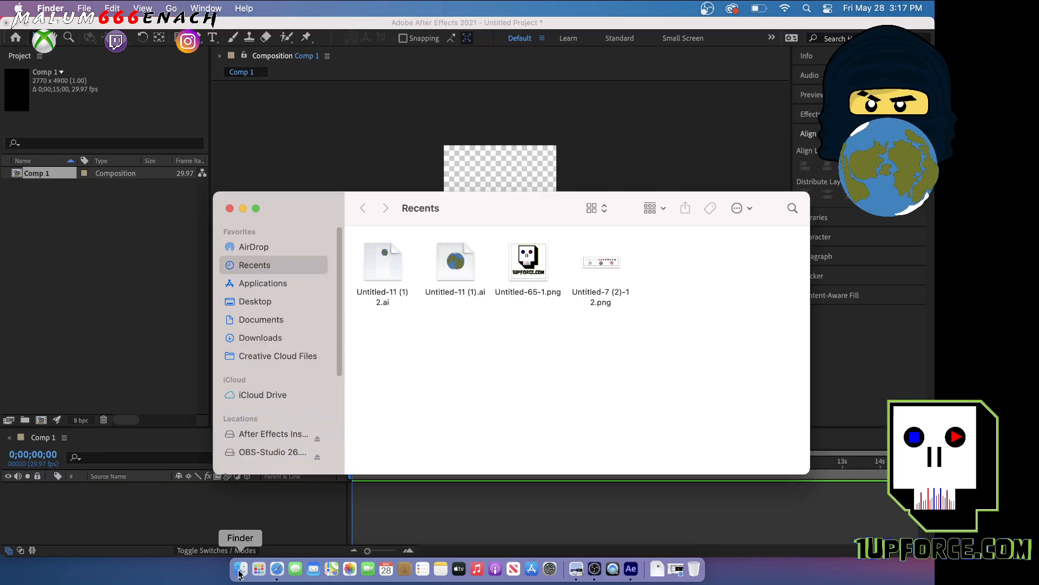
pyautogui.click(266, 338)
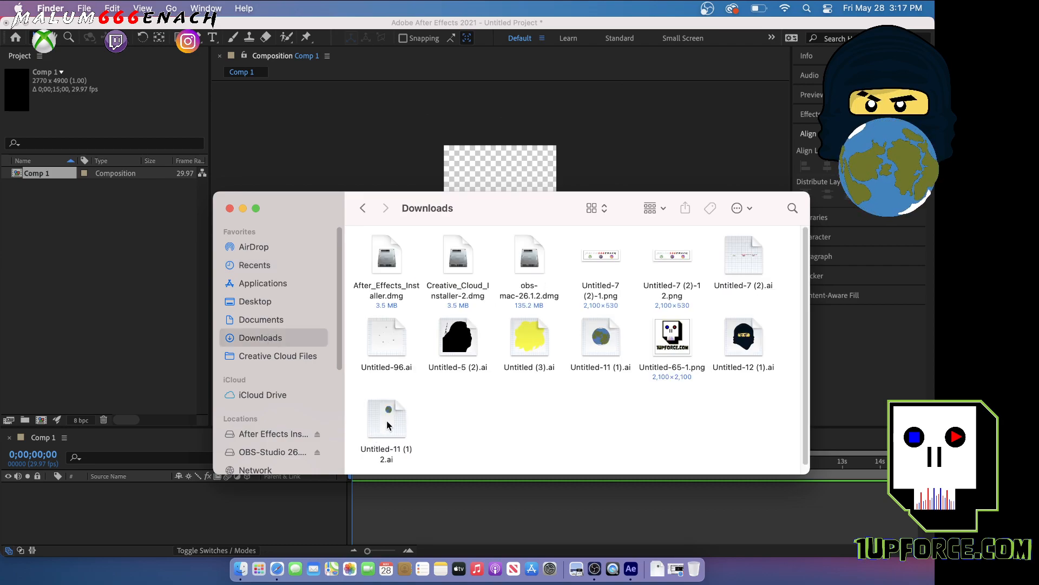
pyautogui.moveTo(392, 415); pyautogui.dragTo(83, 268)
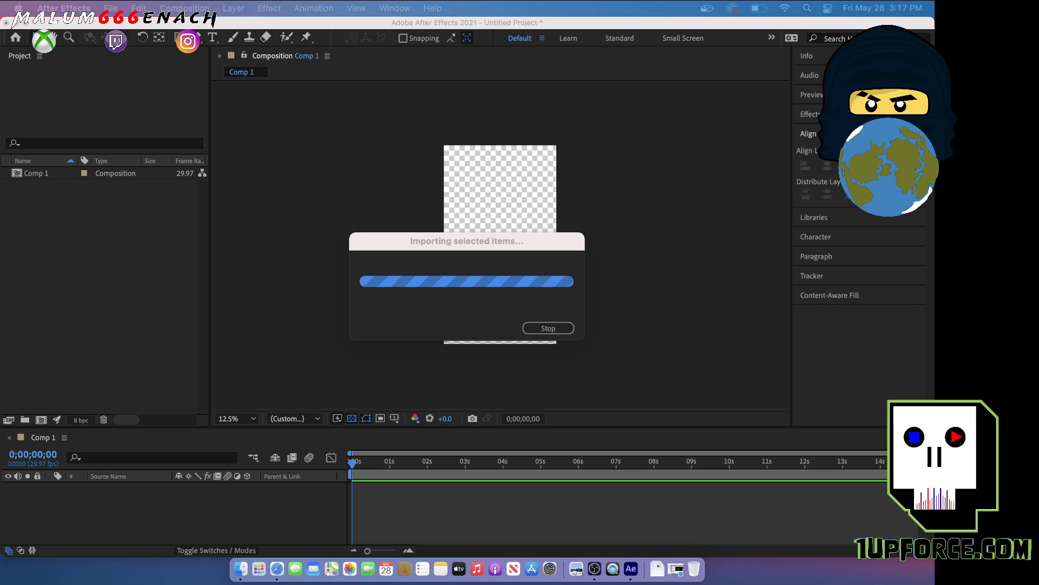
pyautogui.moveTo(425, 372); pyautogui.dragTo(196, 172)
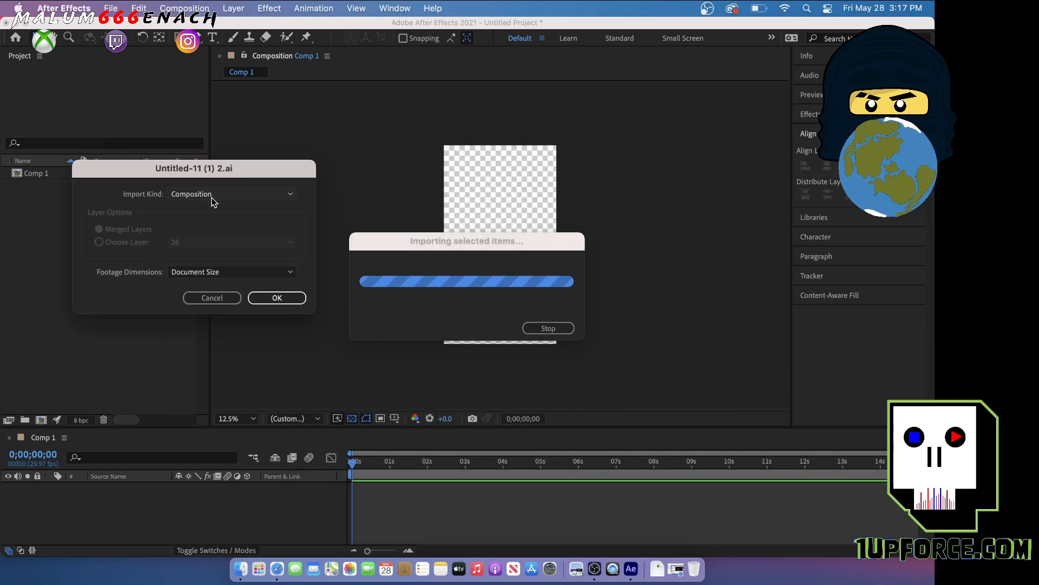
pyautogui.click(281, 301)
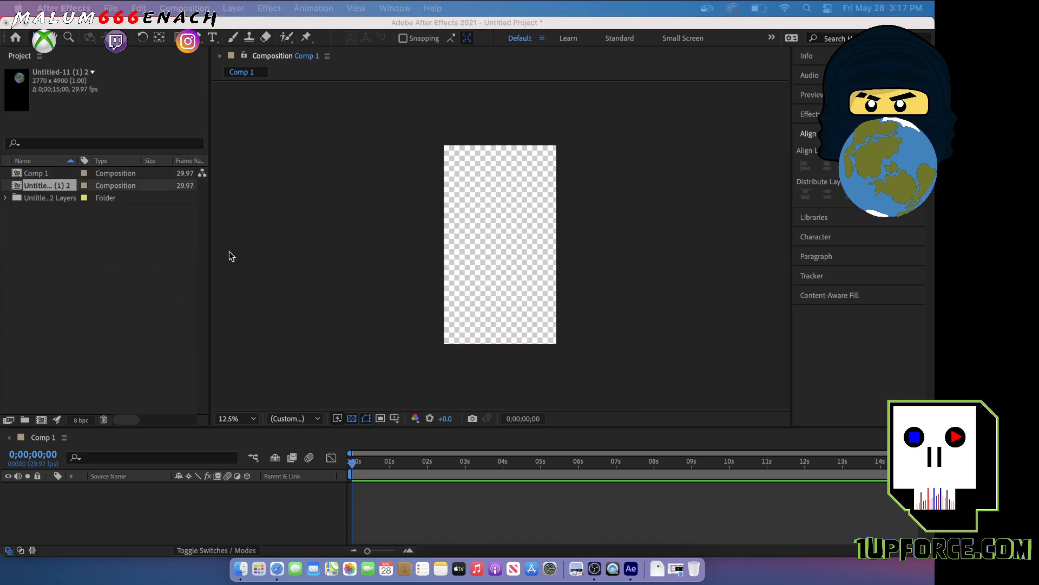
# Add all the artwork layers from the imported Illustrator layers folder to Comp 1
pyautogui.click(51, 200)
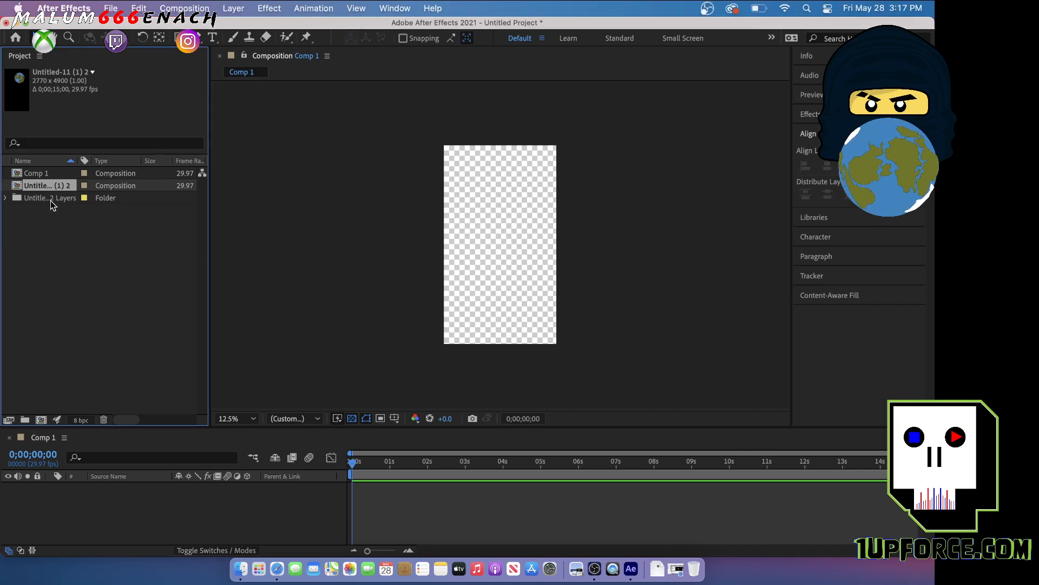
pyautogui.click(40, 199)
pyautogui.click(43, 186)
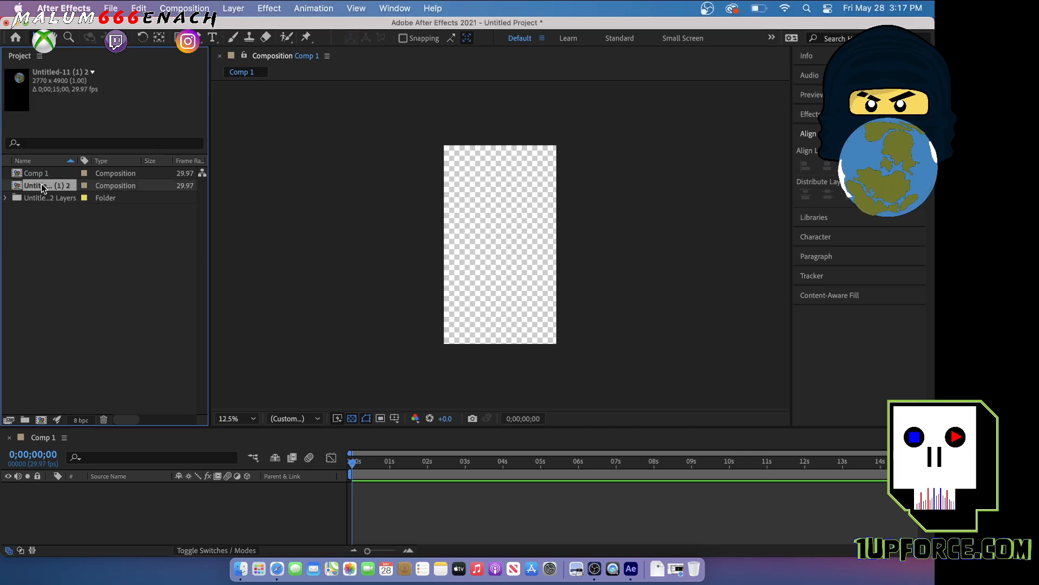
pyautogui.click(43, 199)
pyautogui.moveTo(46, 202); pyautogui.dragTo(129, 507)
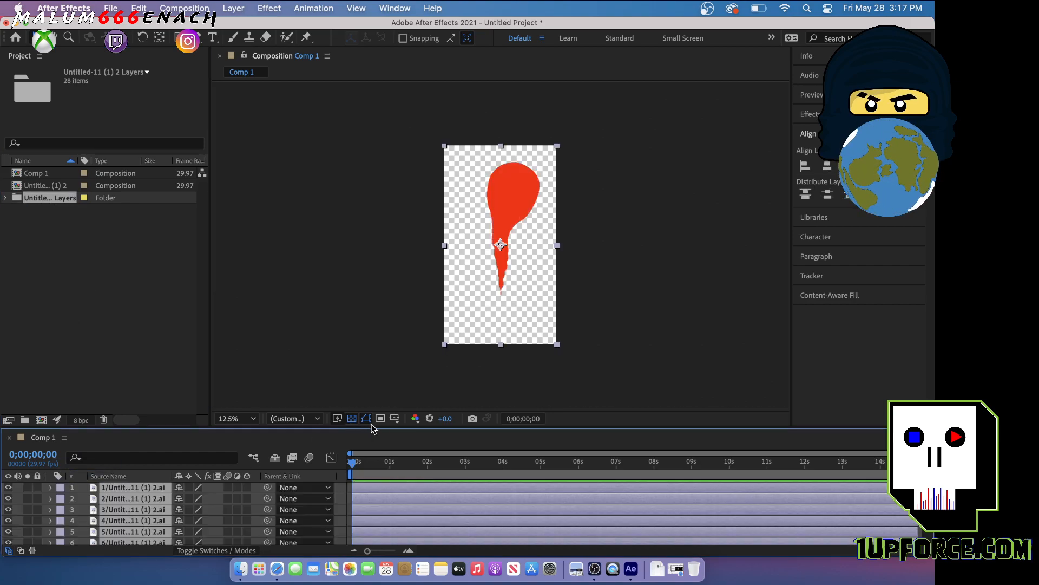
pyautogui.scroll(-1, 550, 294)
pyautogui.scroll(2, 552, 294)
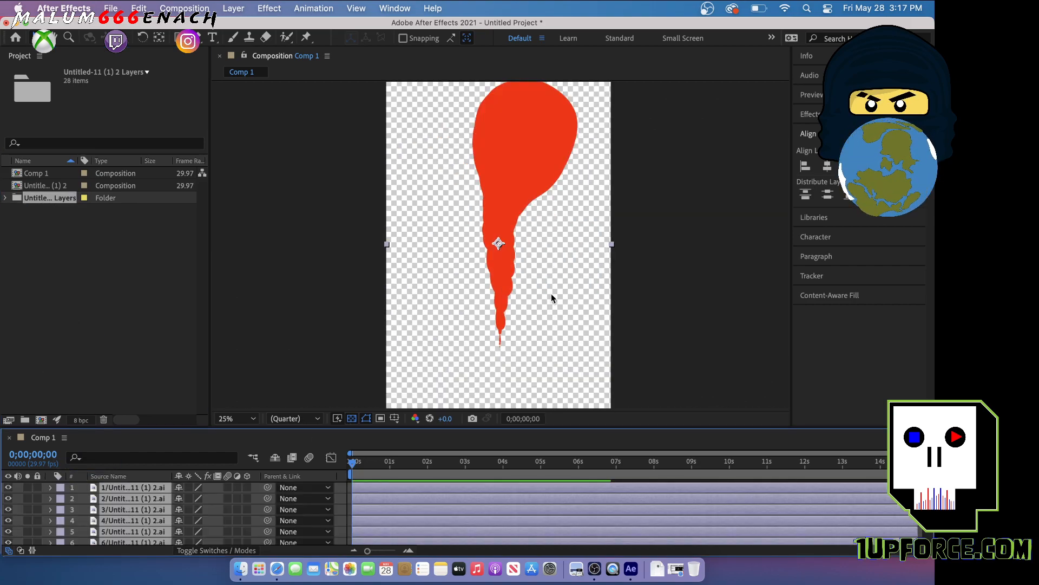
pyautogui.scroll(-1, 556, 278)
pyautogui.scroll(1, 556, 279)
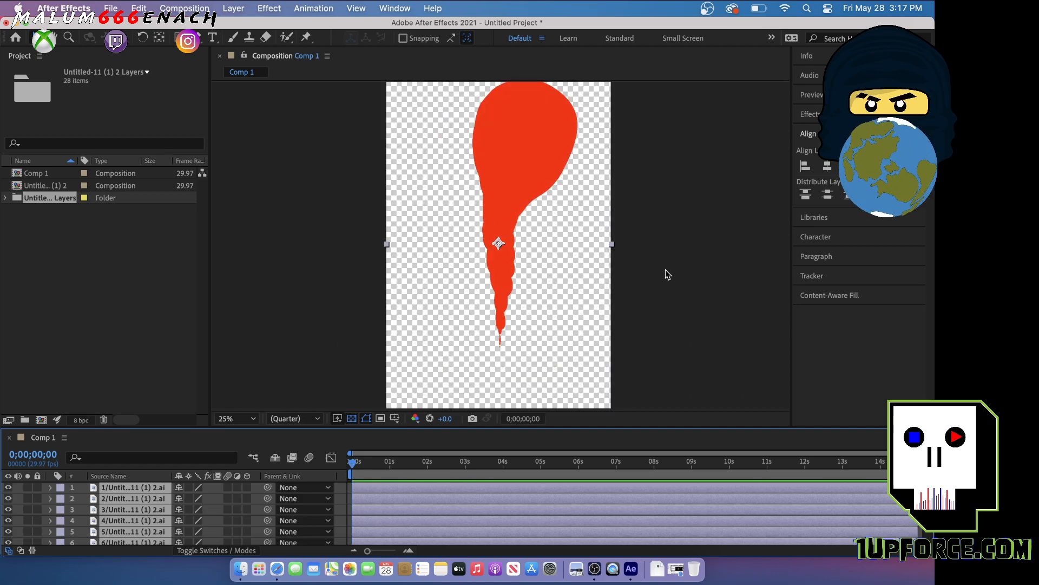
pyautogui.scroll(-1, 666, 271)
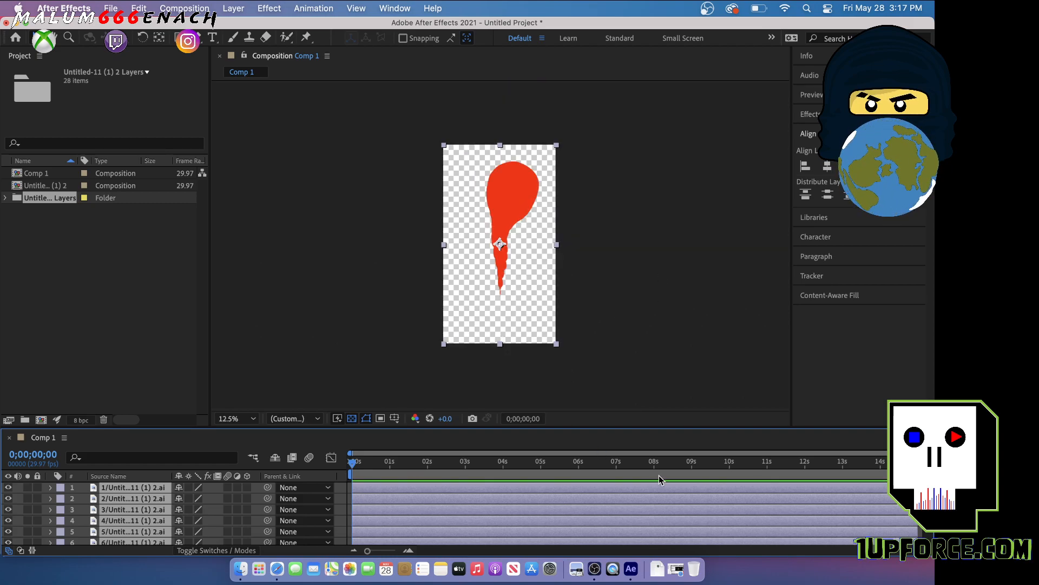
# Trim all the layers in Comp 1 together to a duration of one frame from the start
pyautogui.click(408, 550)
pyautogui.click(409, 551)
pyautogui.moveTo(395, 551); pyautogui.dragTo(360, 553)
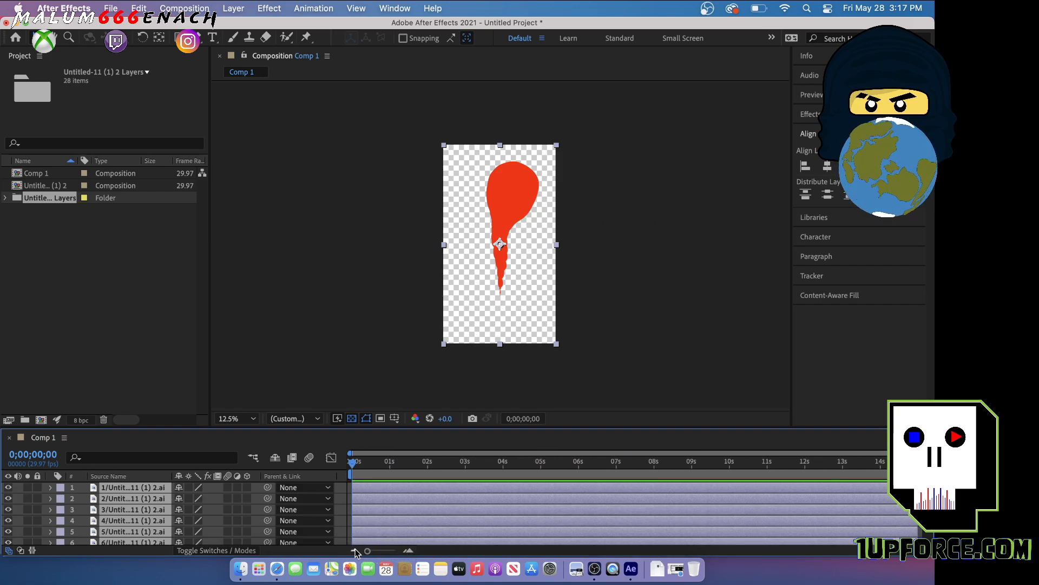
pyautogui.moveTo(917, 501); pyautogui.dragTo(354, 501)
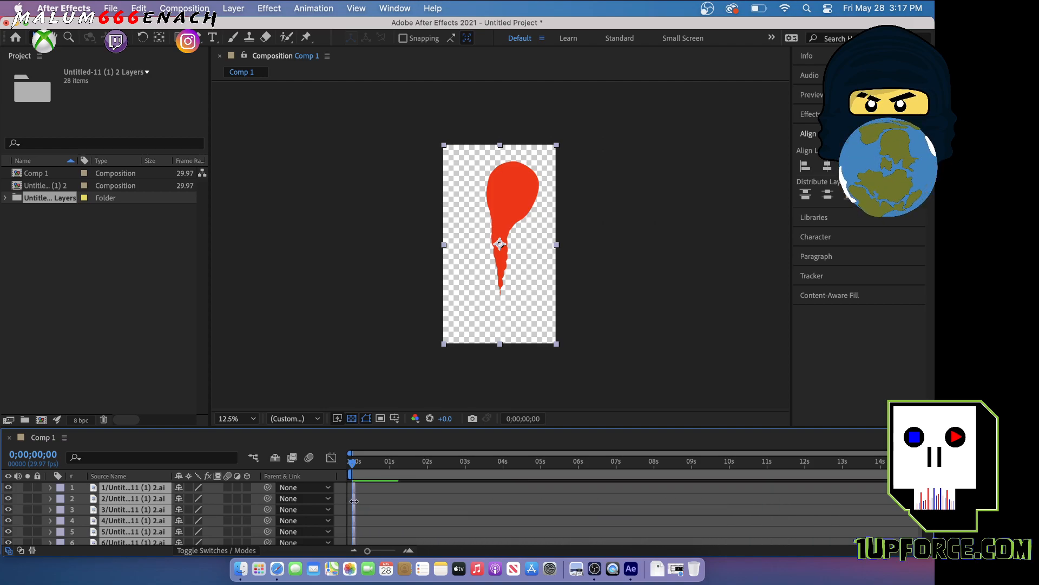
pyautogui.moveTo(367, 550); pyautogui.dragTo(396, 552)
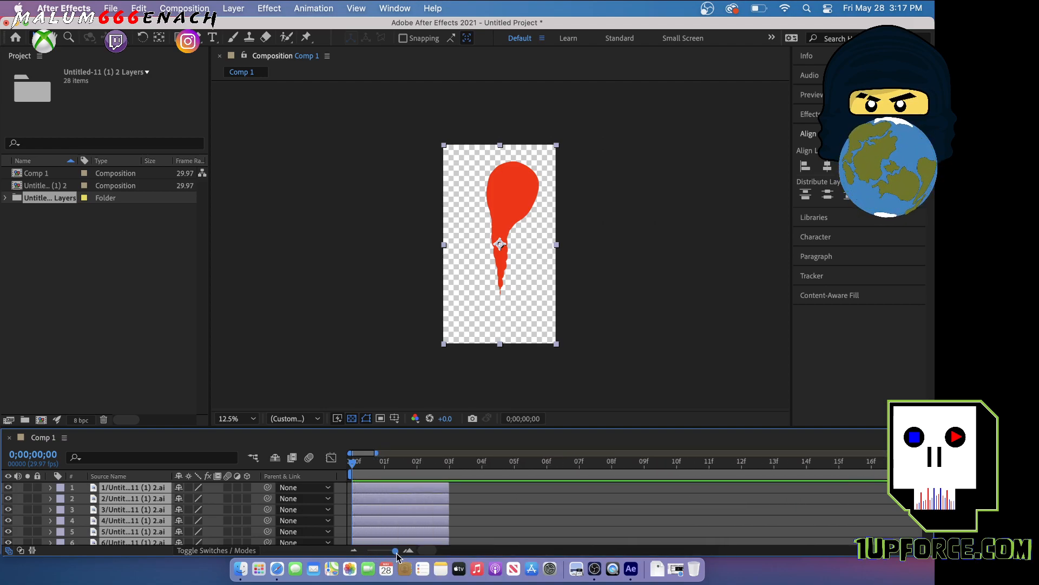
pyautogui.moveTo(435, 490); pyautogui.dragTo(359, 497)
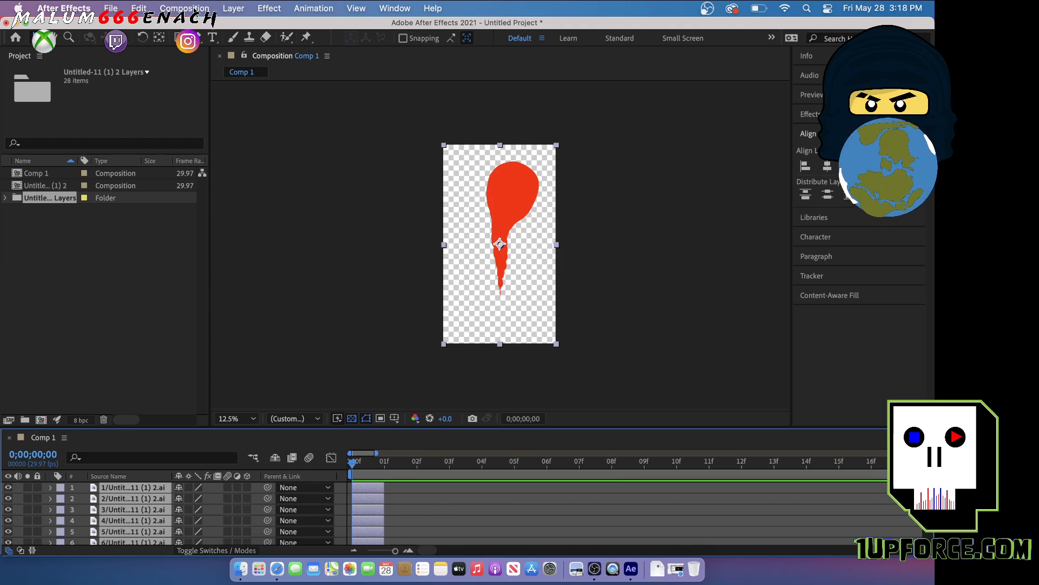
# Set Comp 1's frame rate to 24 fps and extend all the layers to fill exactly one frame
pyautogui.click(196, 10)
pyautogui.click(210, 54)
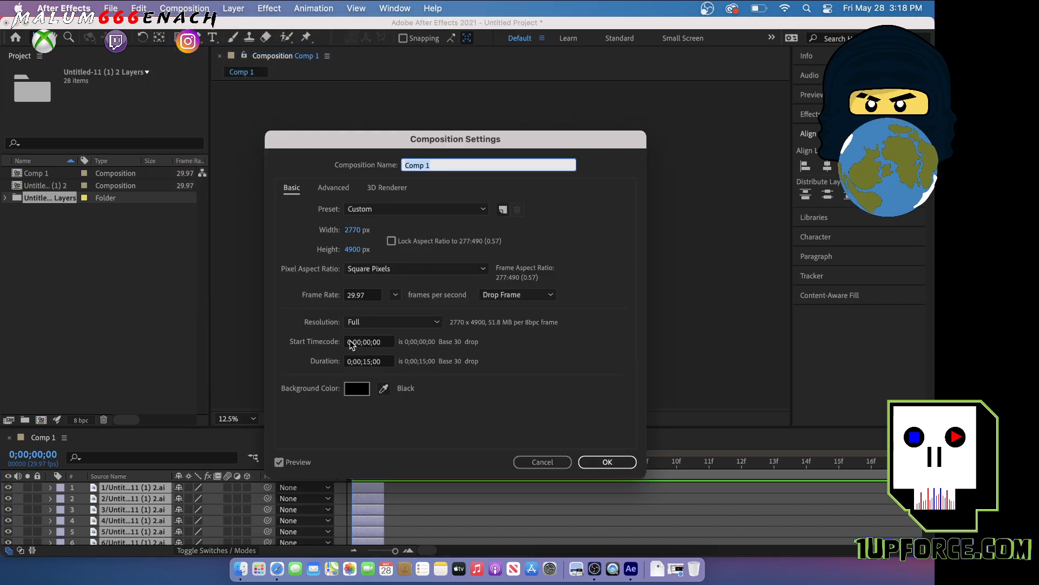
pyautogui.click(375, 296)
pyautogui.moveTo(374, 293); pyautogui.dragTo(333, 299)
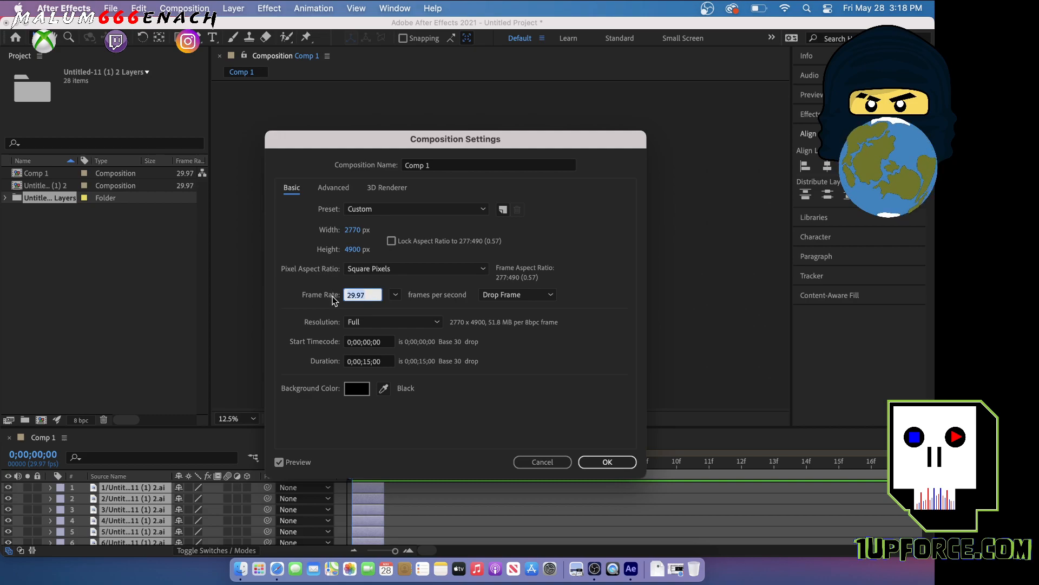
pyautogui.write('24')
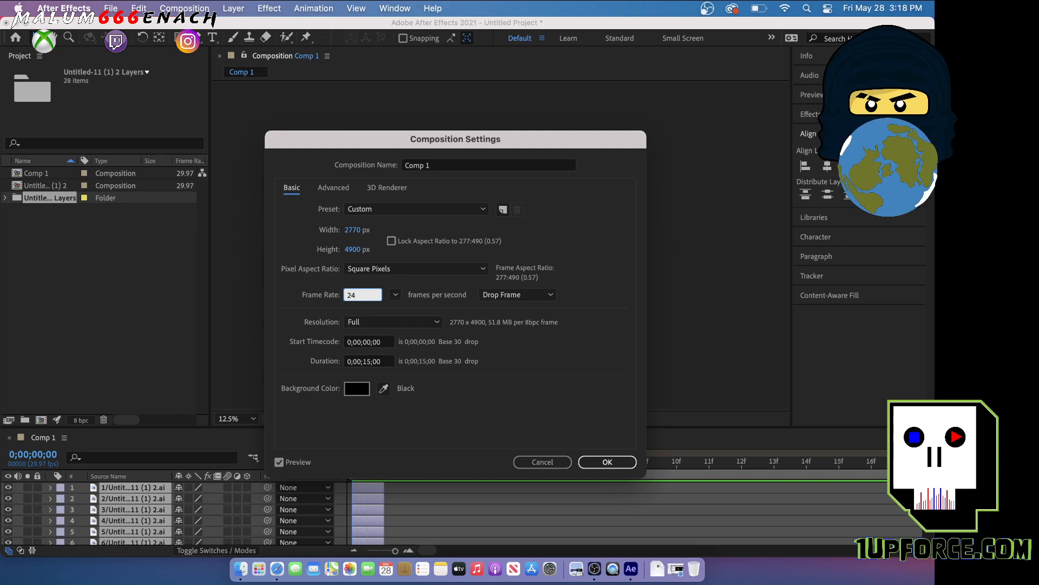
pyautogui.click(608, 462)
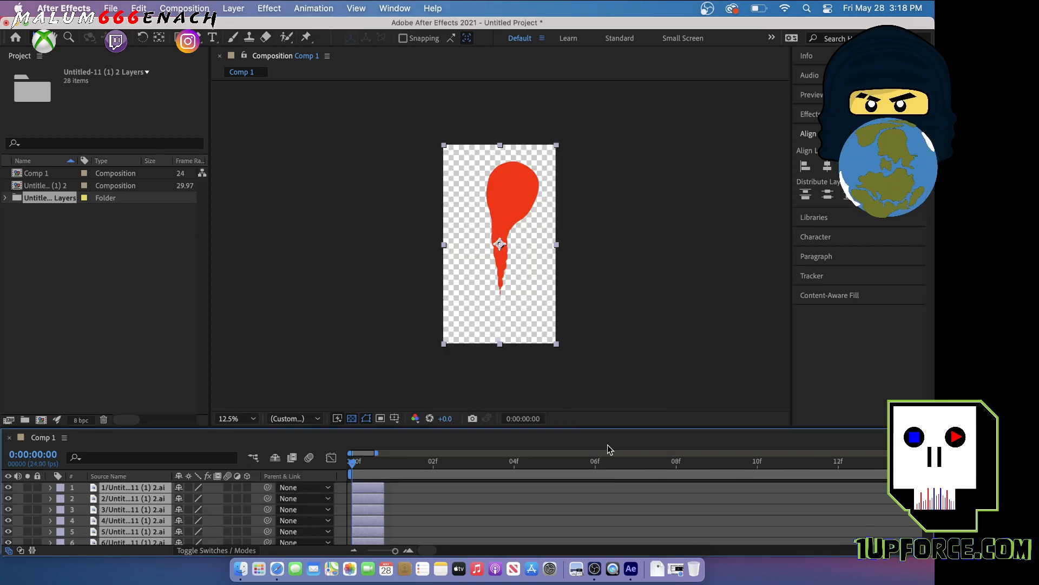
pyautogui.moveTo(387, 523); pyautogui.dragTo(392, 493)
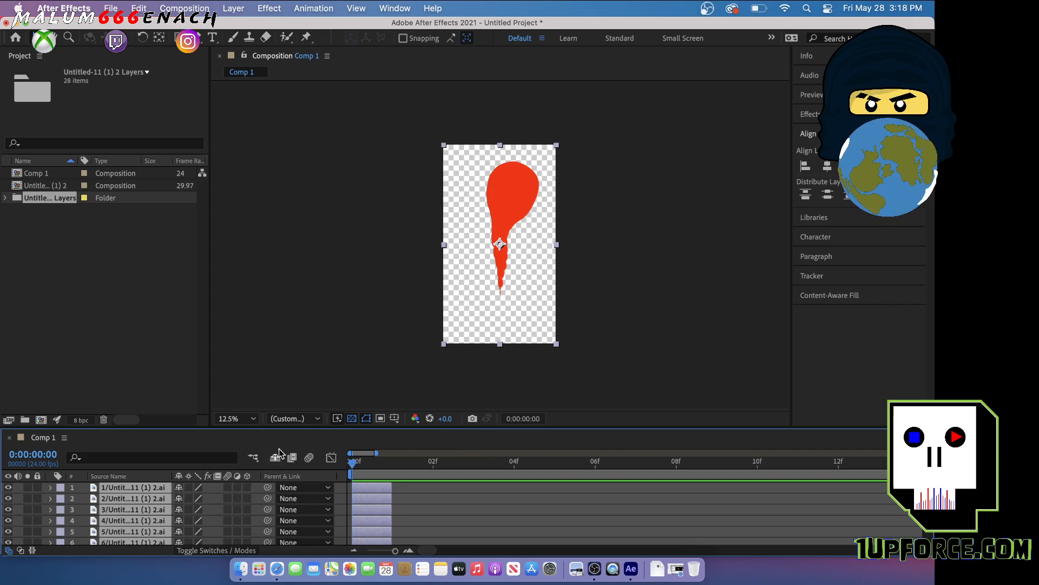
# Enlarge the timeline area and stagger layers 2 to 8 one frame apart, each starting where the previous layer ends
pyautogui.moveTo(351, 431); pyautogui.dragTo(376, 265)
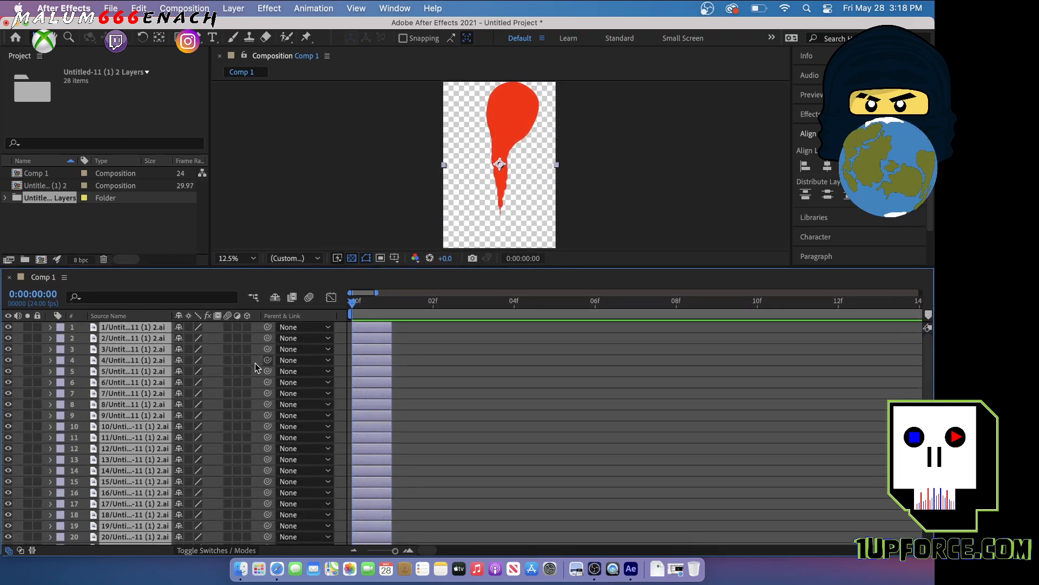
pyautogui.scroll(-5, 450, 426)
pyautogui.click(450, 426)
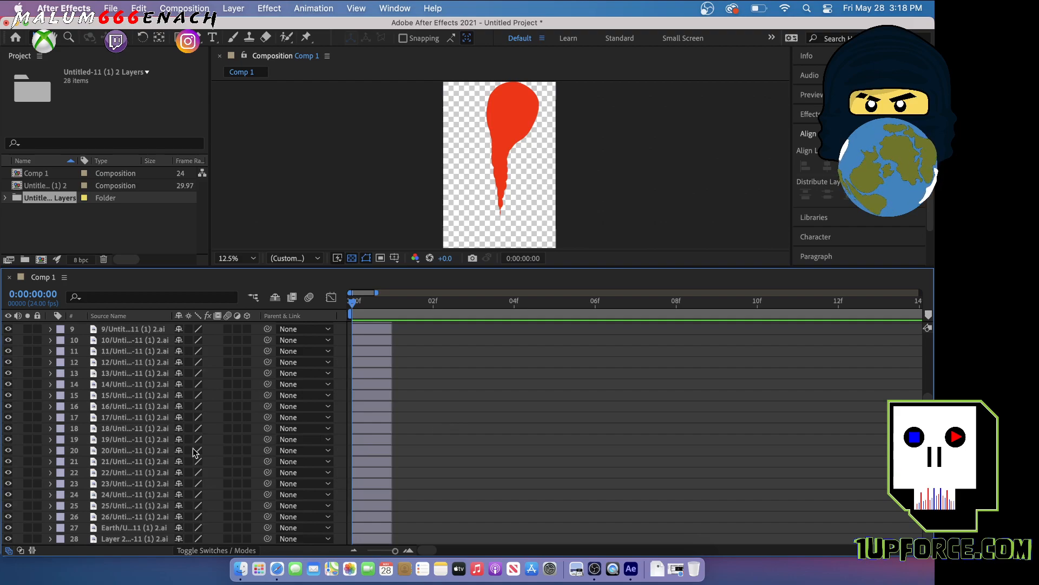
pyautogui.scroll(5, 143, 473)
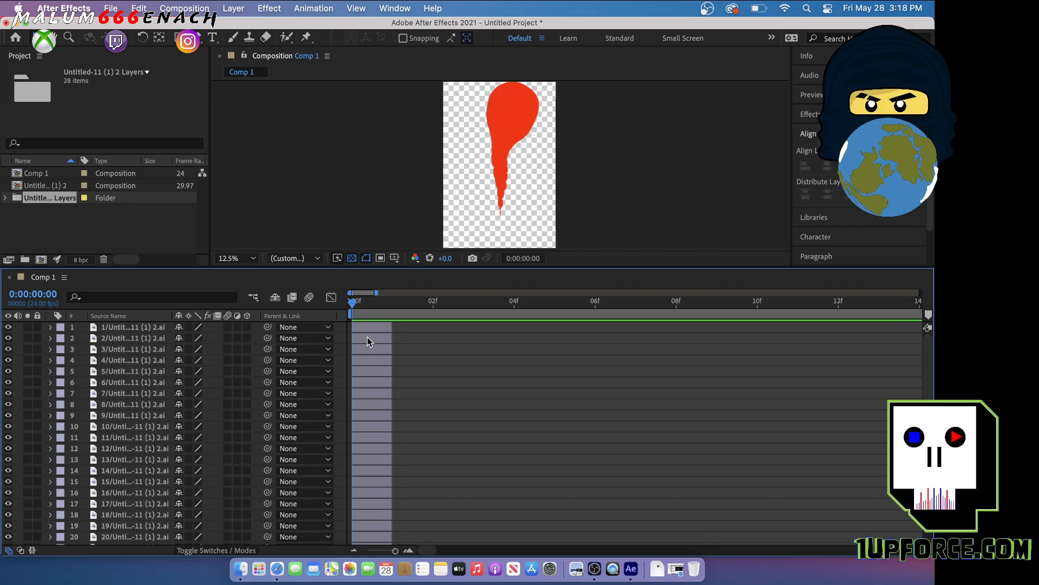
pyautogui.moveTo(374, 336); pyautogui.dragTo(444, 356)
pyautogui.moveTo(367, 361); pyautogui.dragTo(473, 363)
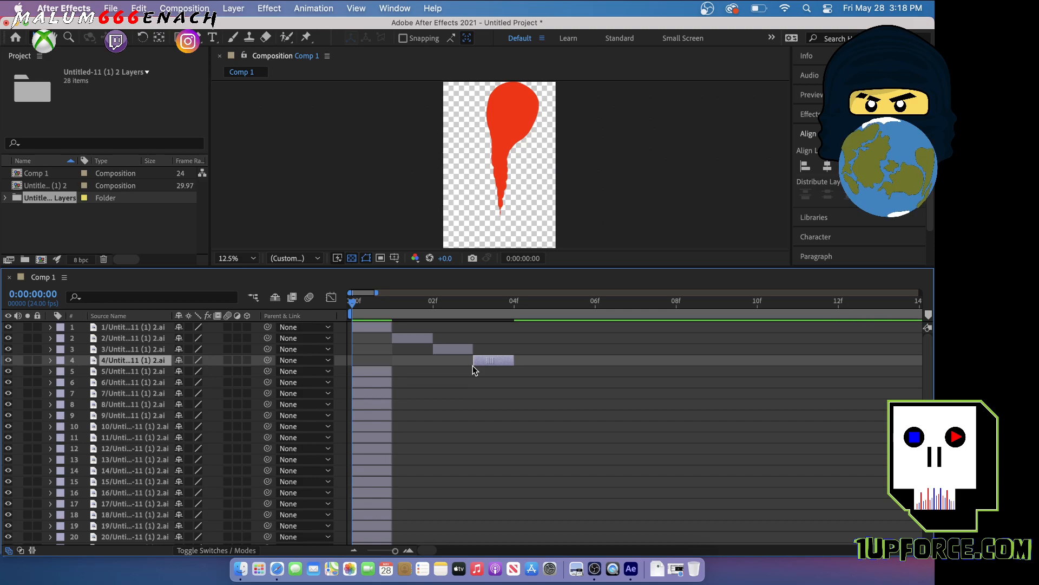
pyautogui.moveTo(363, 374); pyautogui.dragTo(523, 373)
pyautogui.moveTo(376, 382); pyautogui.dragTo(565, 385)
pyautogui.moveTo(386, 396); pyautogui.dragTo(631, 397)
pyautogui.click(376, 405)
pyautogui.moveTo(375, 405); pyautogui.dragTo(658, 405)
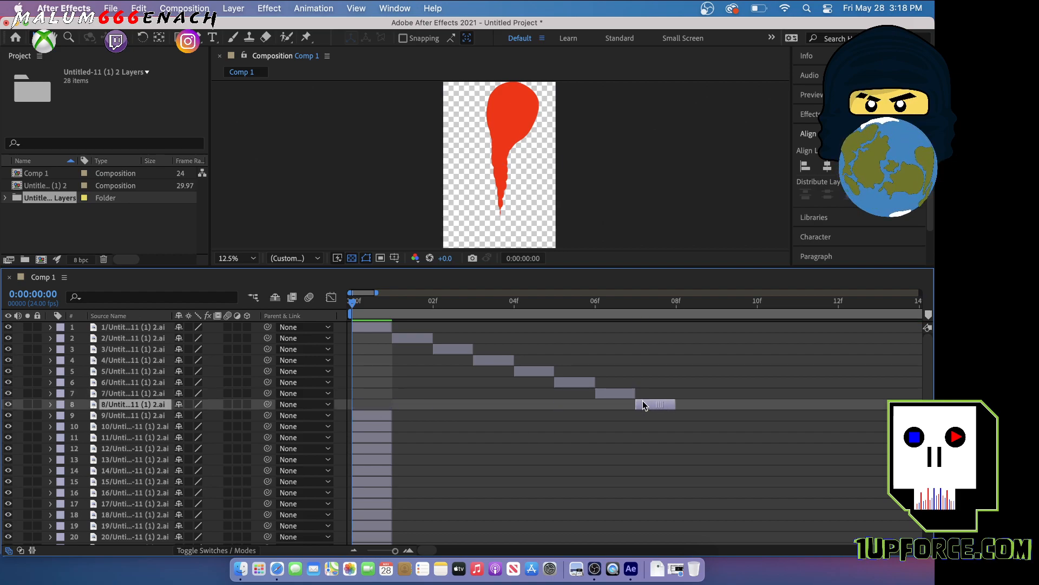
# Continue the one-frame staircase with layers 9 to 13, placing them to start at frames 8 to 12
pyautogui.moveTo(384, 418); pyautogui.dragTo(690, 418)
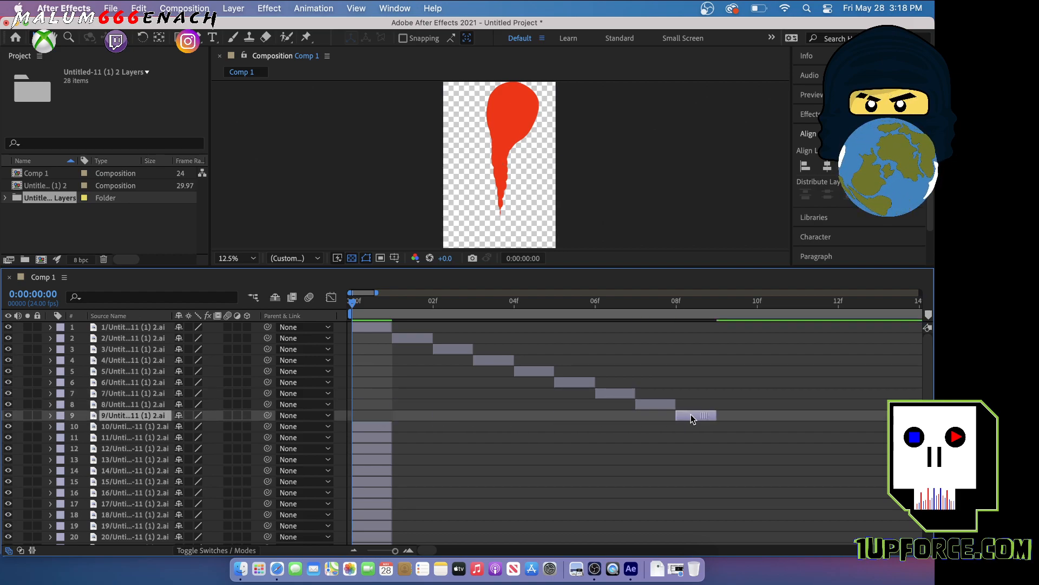
pyautogui.moveTo(382, 427); pyautogui.dragTo(744, 433)
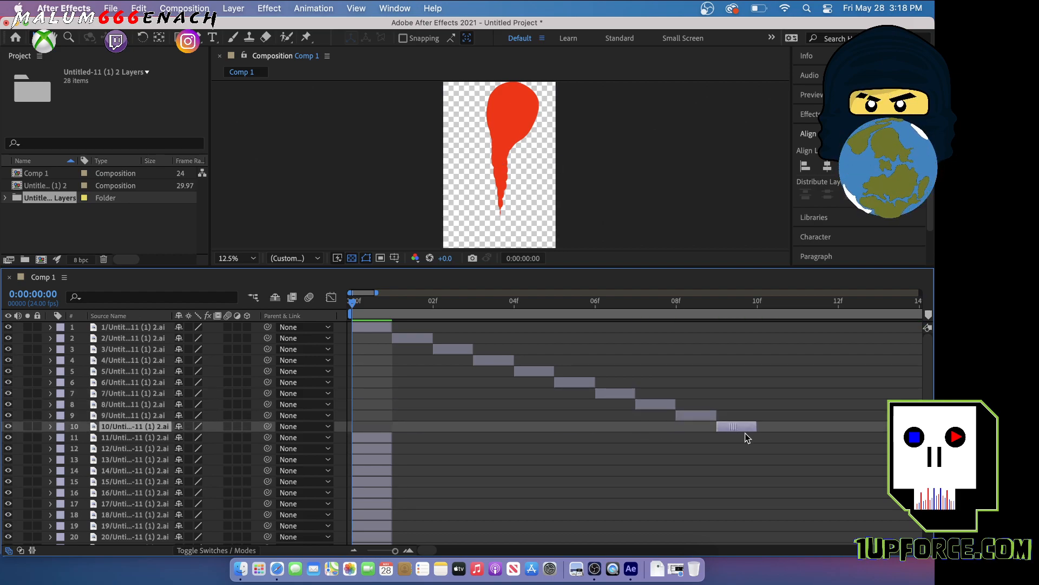
pyautogui.moveTo(382, 437); pyautogui.dragTo(421, 438)
pyautogui.moveTo(732, 445); pyautogui.dragTo(764, 442)
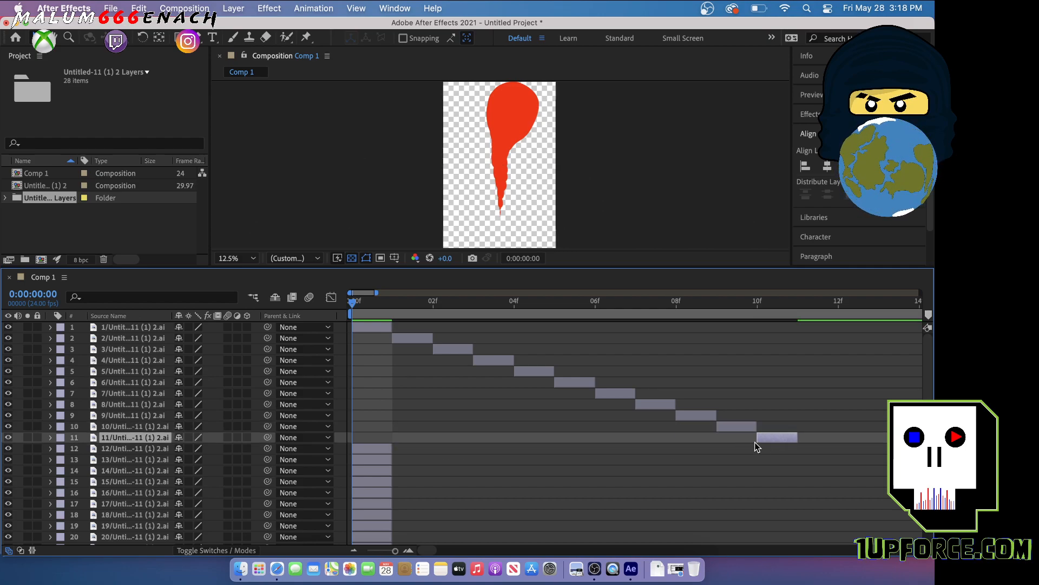
pyautogui.moveTo(366, 448); pyautogui.dragTo(802, 448)
pyautogui.moveTo(379, 461); pyautogui.dragTo(863, 464)
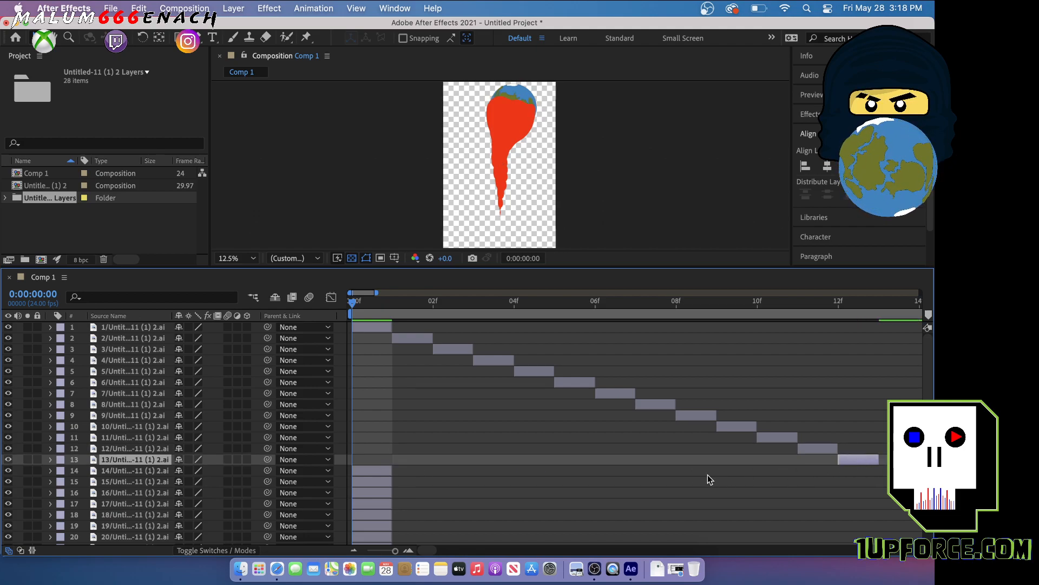
# Shift layers 14 to 26 together to start right after layer 13, and move the playhead to frame 10
pyautogui.scroll(-5, 205, 487)
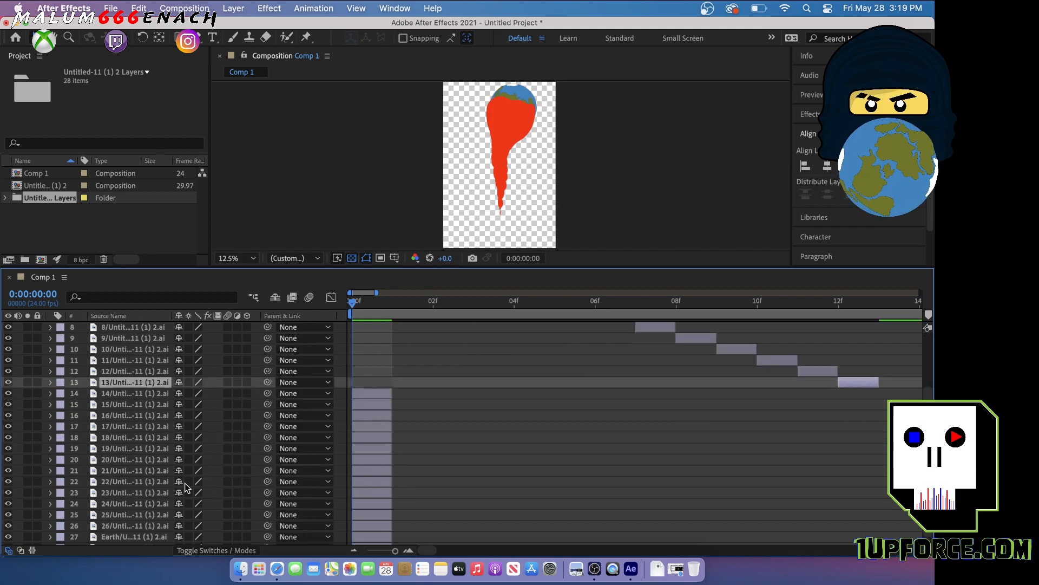
pyautogui.click(157, 394)
pyautogui.scroll(-1, 143, 451)
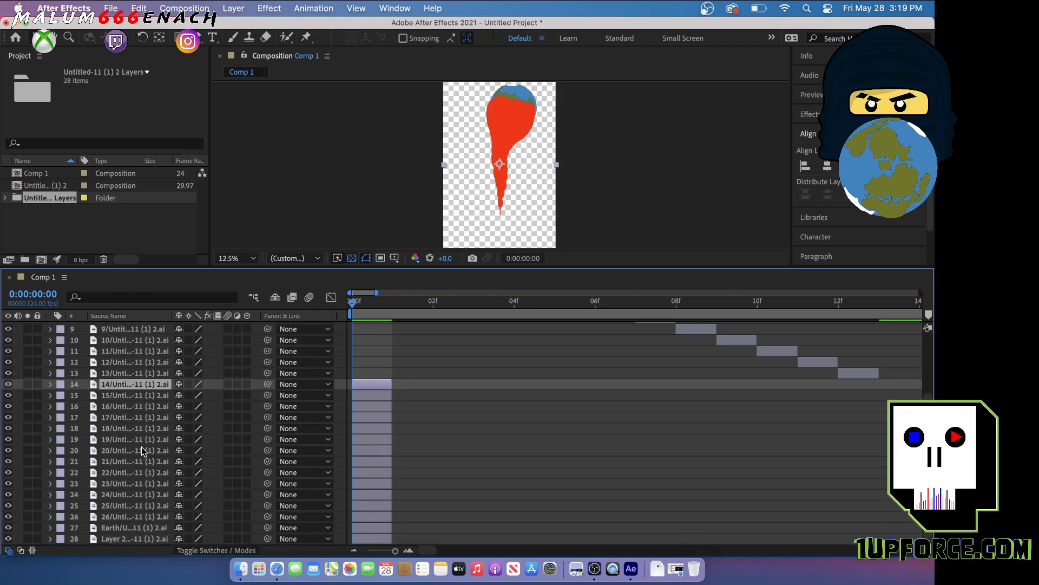
pyautogui.keyDown('shift'); pyautogui.click(125, 517); pyautogui.keyUp('shift')
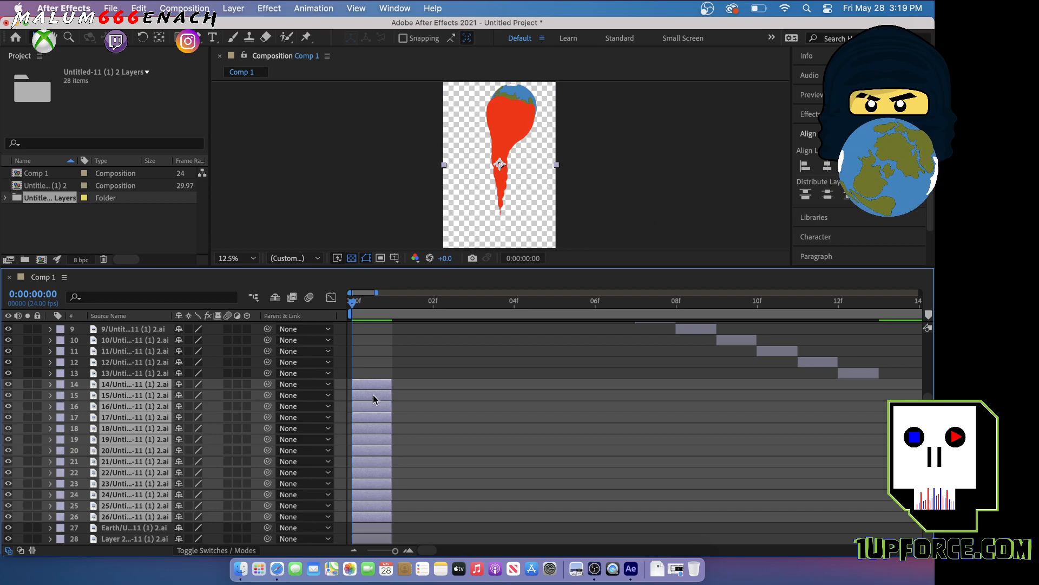
pyautogui.moveTo(377, 382); pyautogui.dragTo(907, 418)
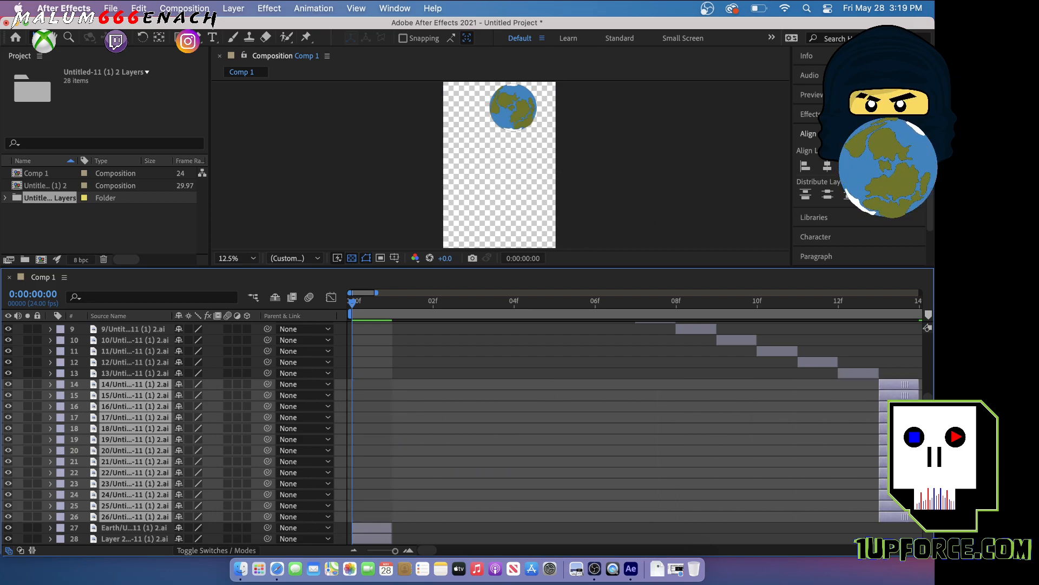
pyautogui.moveTo(354, 301); pyautogui.dragTo(549, 376)
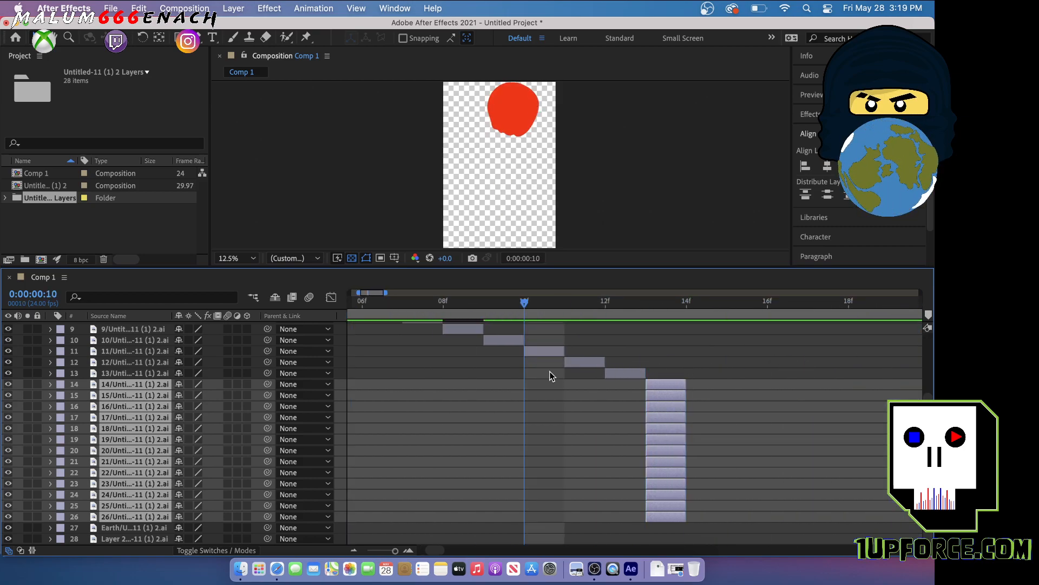
# Continue the one-frame staircase with layers 15 to 20, placing them to start at frames 14 to 19
pyautogui.click(723, 398)
pyautogui.moveTo(670, 398); pyautogui.dragTo(753, 408)
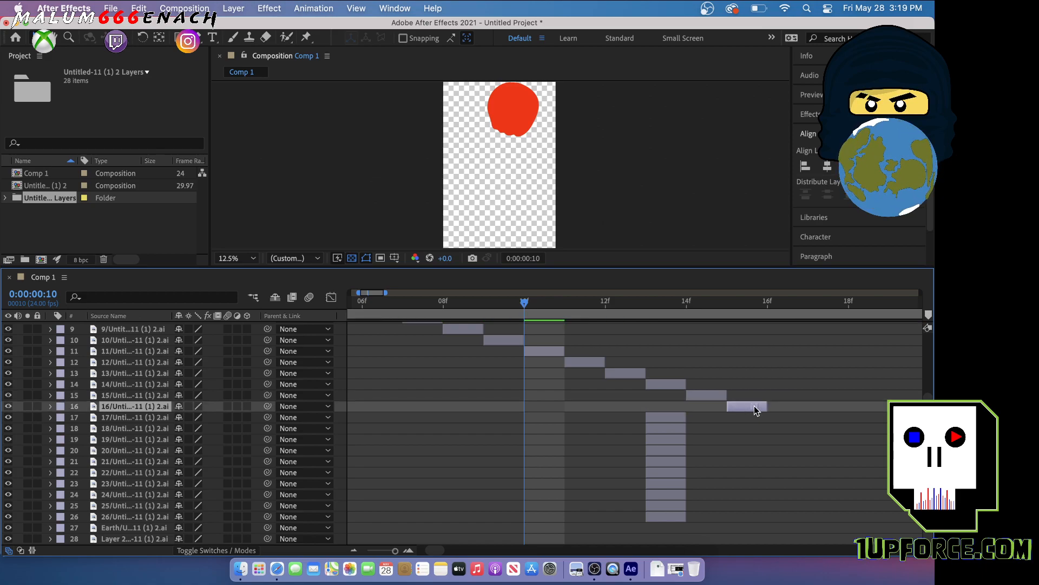
pyautogui.moveTo(665, 421); pyautogui.dragTo(776, 418)
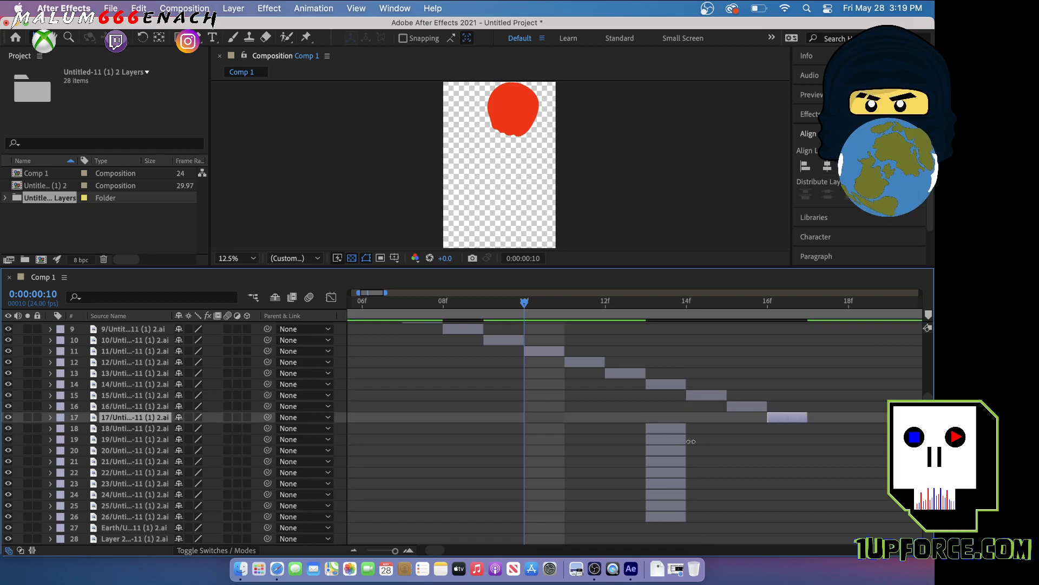
pyautogui.moveTo(672, 431); pyautogui.dragTo(834, 430)
pyautogui.moveTo(672, 437); pyautogui.dragTo(862, 443)
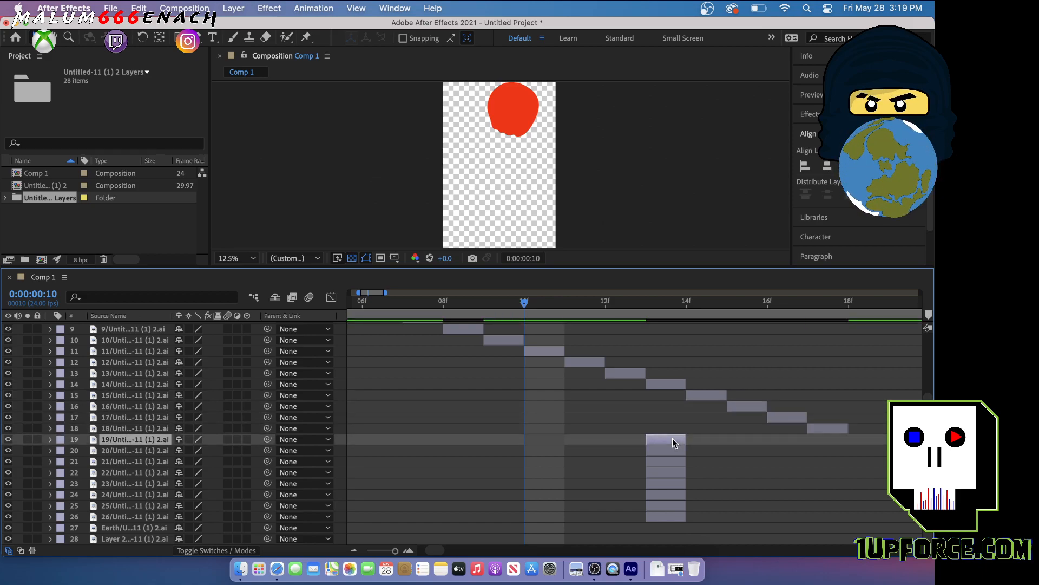
pyautogui.moveTo(677, 455); pyautogui.dragTo(919, 452)
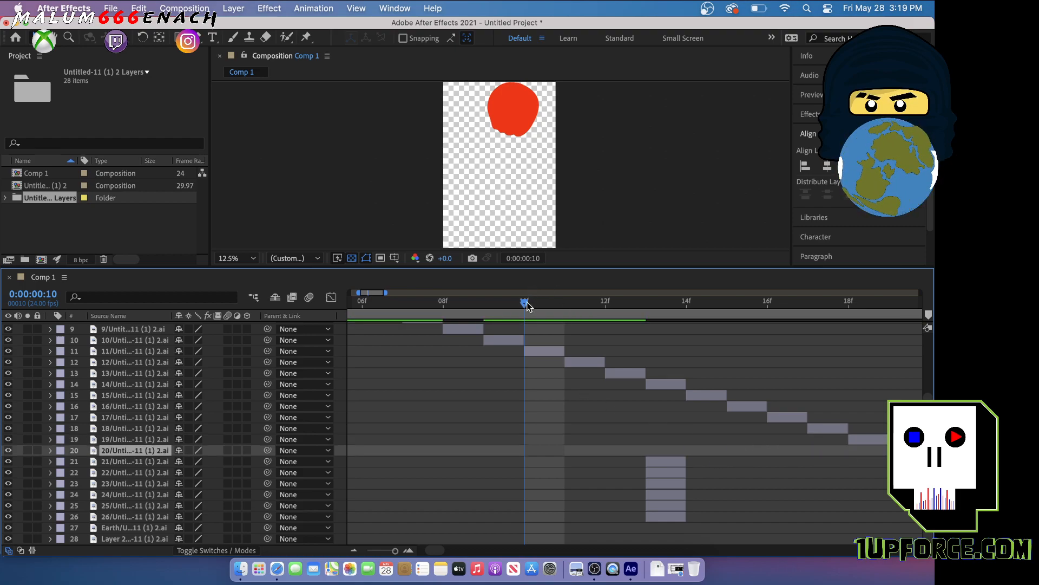
# Complete the staircase with layers 21 to 26, placing them to start at frames 20 to 25
pyautogui.moveTo(526, 305); pyautogui.dragTo(646, 304)
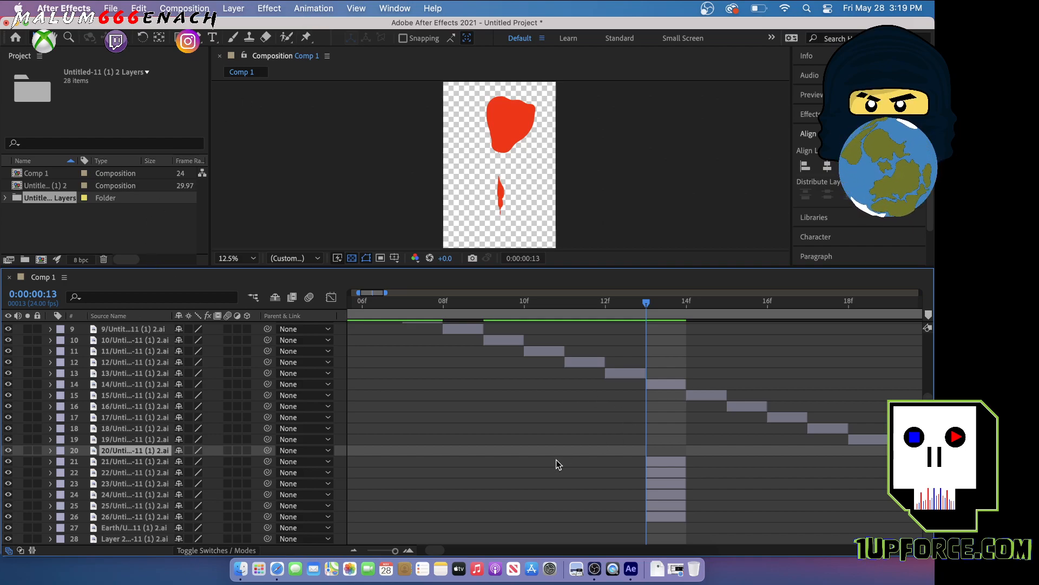
pyautogui.moveTo(646, 308); pyautogui.dragTo(735, 309)
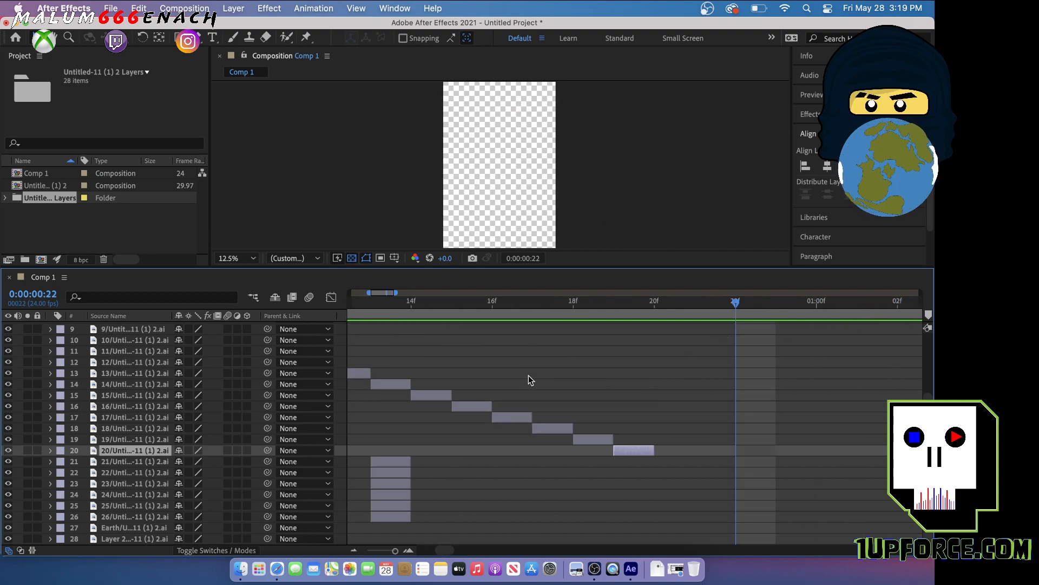
pyautogui.moveTo(386, 460); pyautogui.dragTo(659, 467)
pyautogui.moveTo(387, 474); pyautogui.dragTo(711, 480)
pyautogui.moveTo(379, 486); pyautogui.dragTo(733, 493)
pyautogui.moveTo(398, 493); pyautogui.dragTo(796, 494)
pyautogui.moveTo(388, 505); pyautogui.dragTo(833, 506)
pyautogui.moveTo(388, 519); pyautogui.dragTo(864, 524)
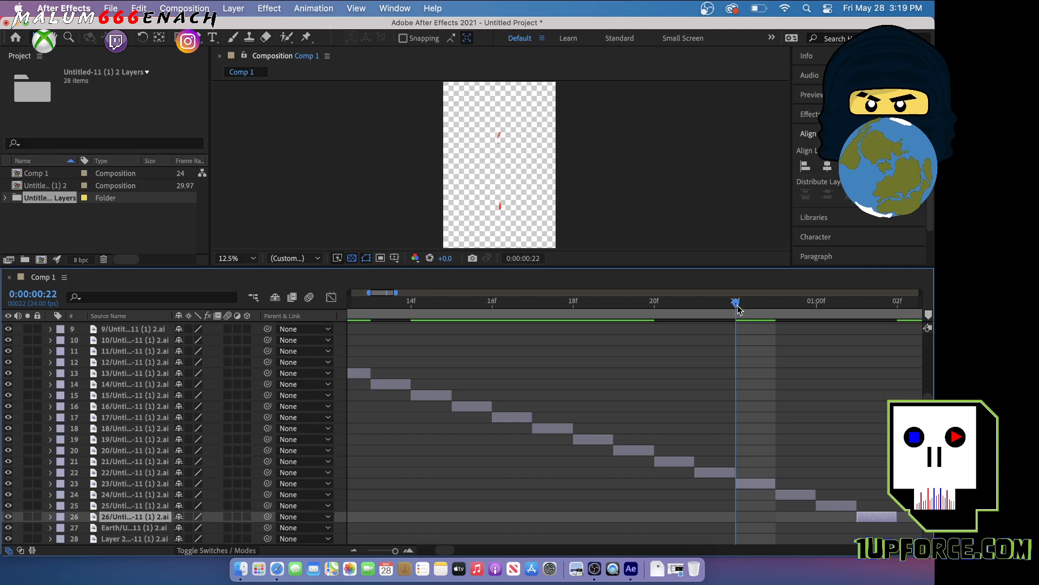
# End the work area at 0:00:01:02 and preview the animation from the first frame
pyautogui.moveTo(748, 301); pyautogui.dragTo(898, 314)
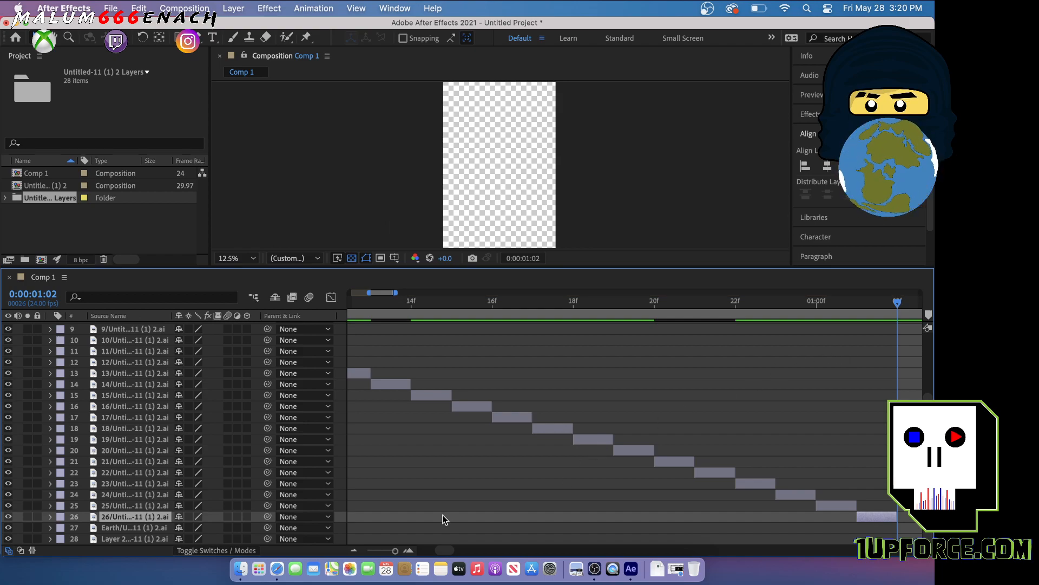
pyautogui.moveTo(395, 550); pyautogui.dragTo(388, 552)
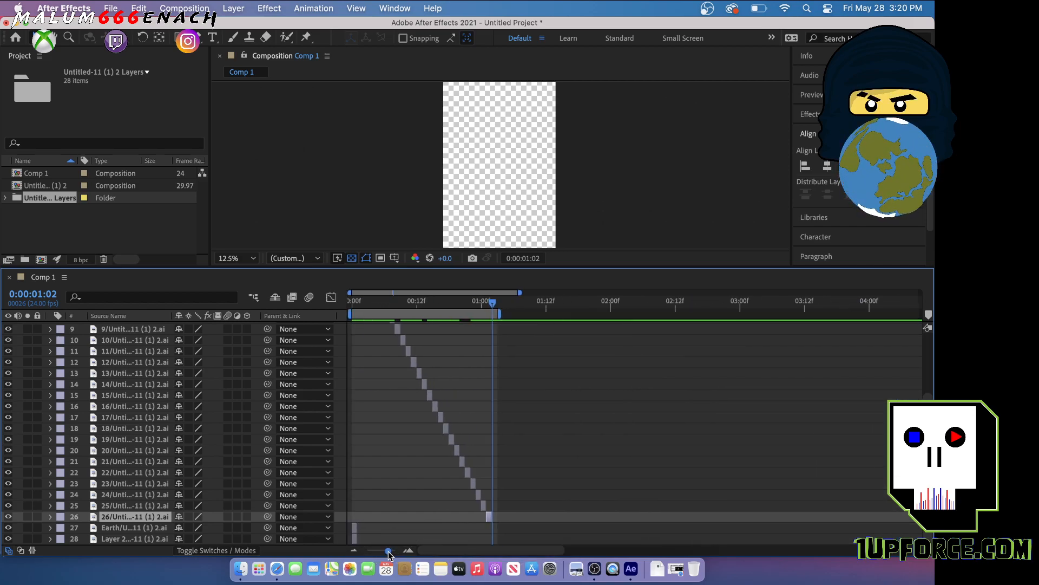
pyautogui.moveTo(494, 306); pyautogui.dragTo(337, 311)
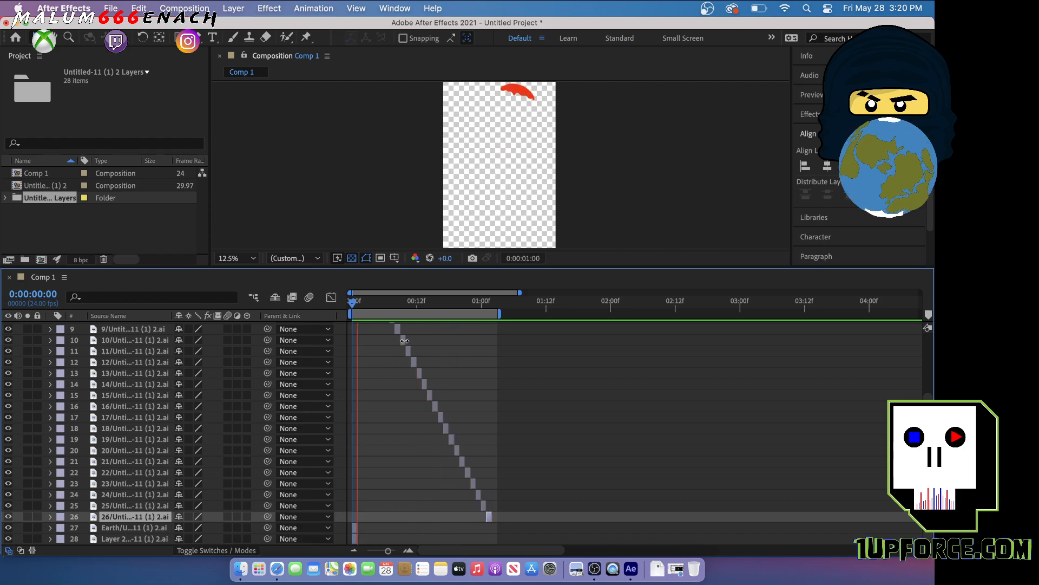
# Extend layers 1 to 26 together so that each drawing lasts three frames and overlaps its neighbours
pyautogui.scroll(4, 379, 357)
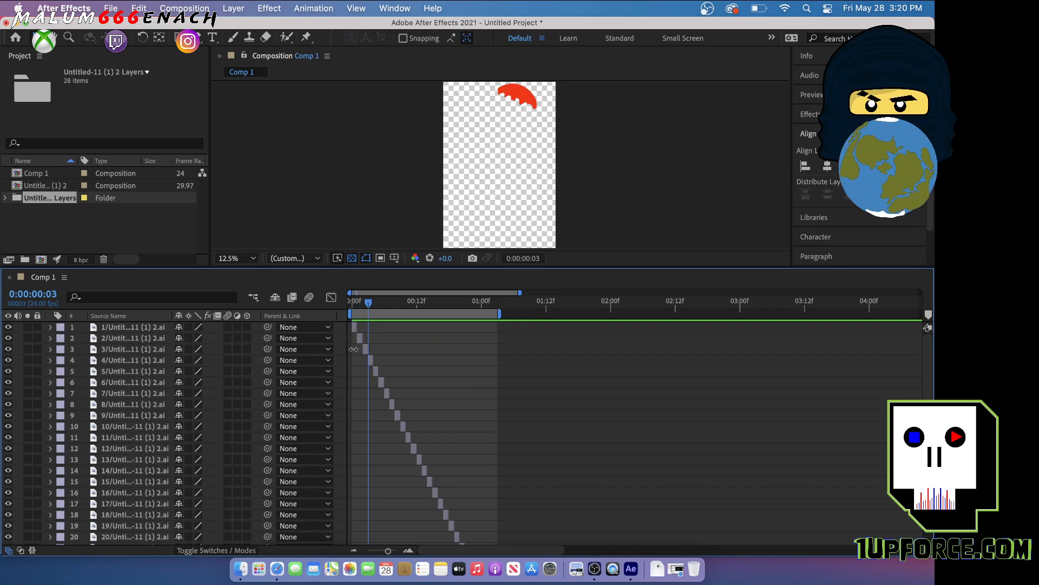
pyautogui.click(161, 329)
pyautogui.scroll(-4, 141, 488)
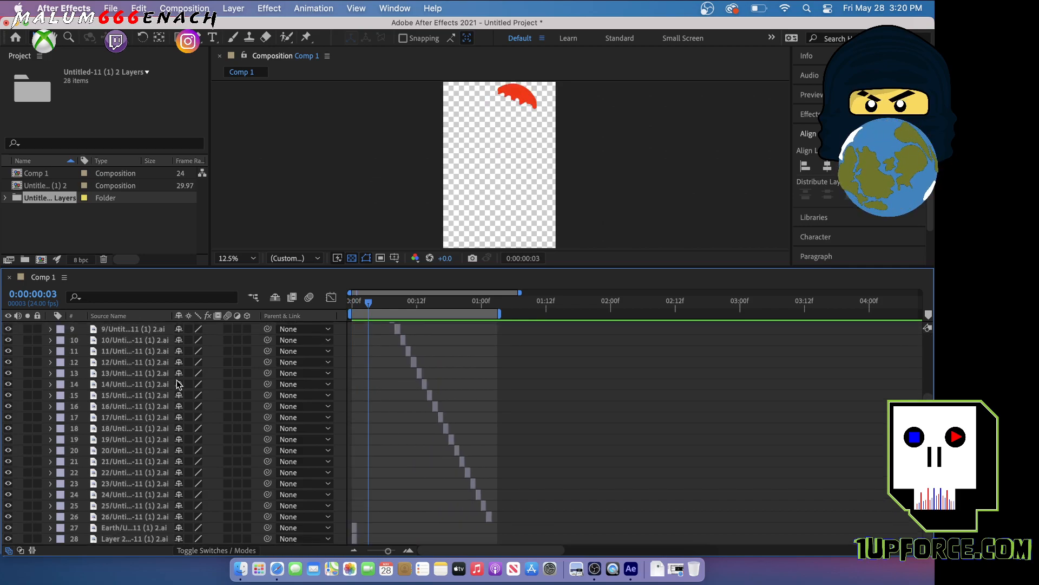
pyautogui.keyDown('shift'); pyautogui.click(148, 516); pyautogui.keyUp('shift')
pyautogui.moveTo(413, 365); pyautogui.dragTo(427, 366)
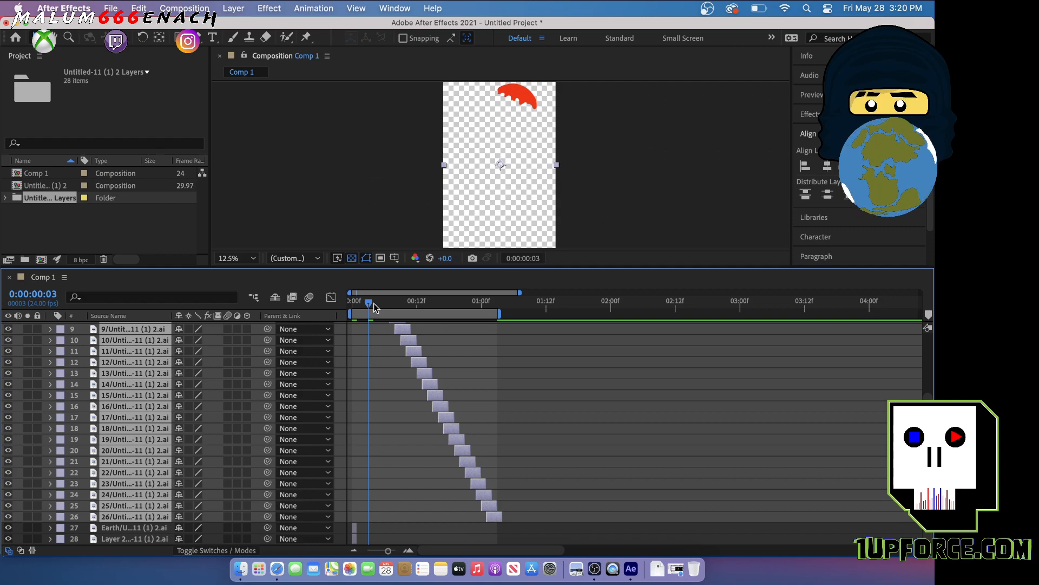
# End the work area at 0:00:01:04 and preview the overlapping drip animation
pyautogui.moveTo(369, 304); pyautogui.dragTo(506, 336)
pyautogui.press('n')
pyautogui.press('space')
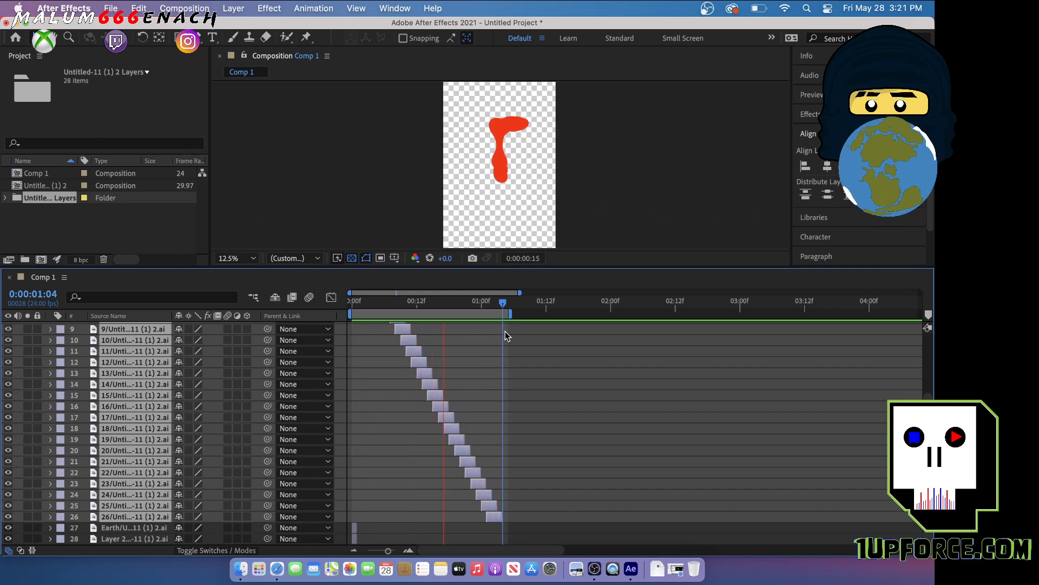
pyautogui.press('space')
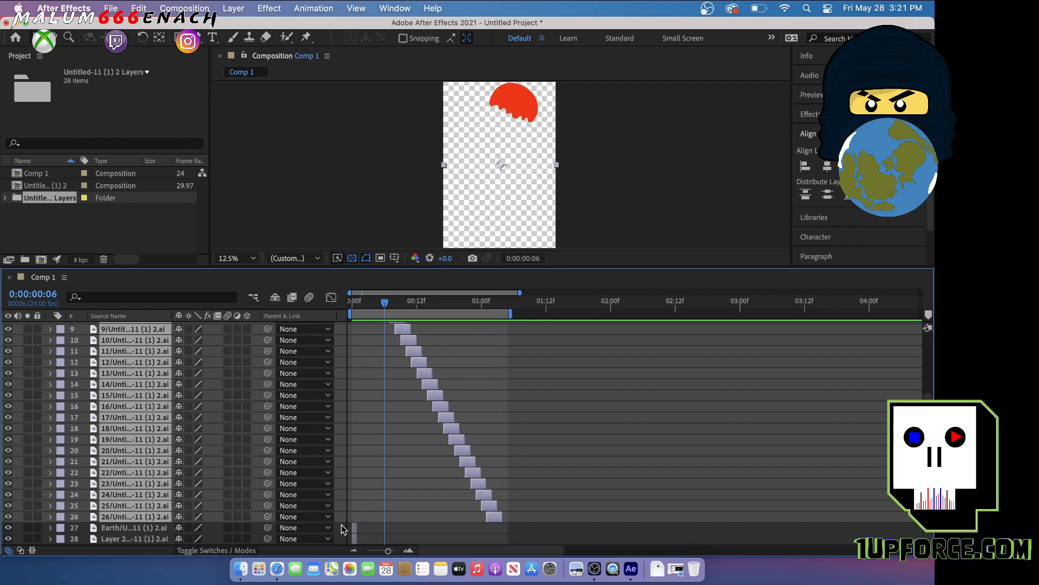
# Try to move the lowest layer, layer 28, down in the composition view and undo the move
pyautogui.click(141, 539)
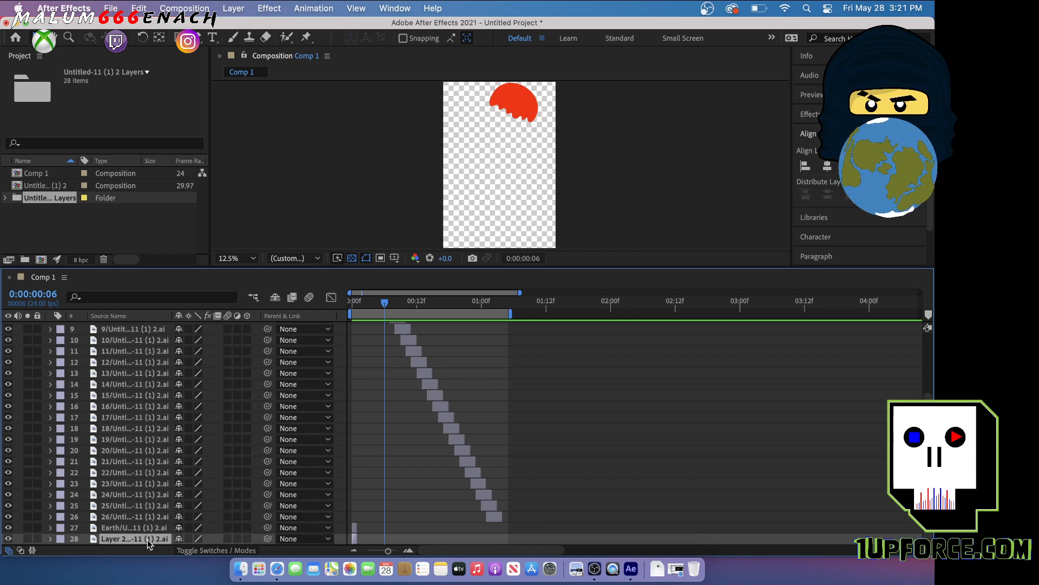
pyautogui.moveTo(519, 148); pyautogui.dragTo(506, 203)
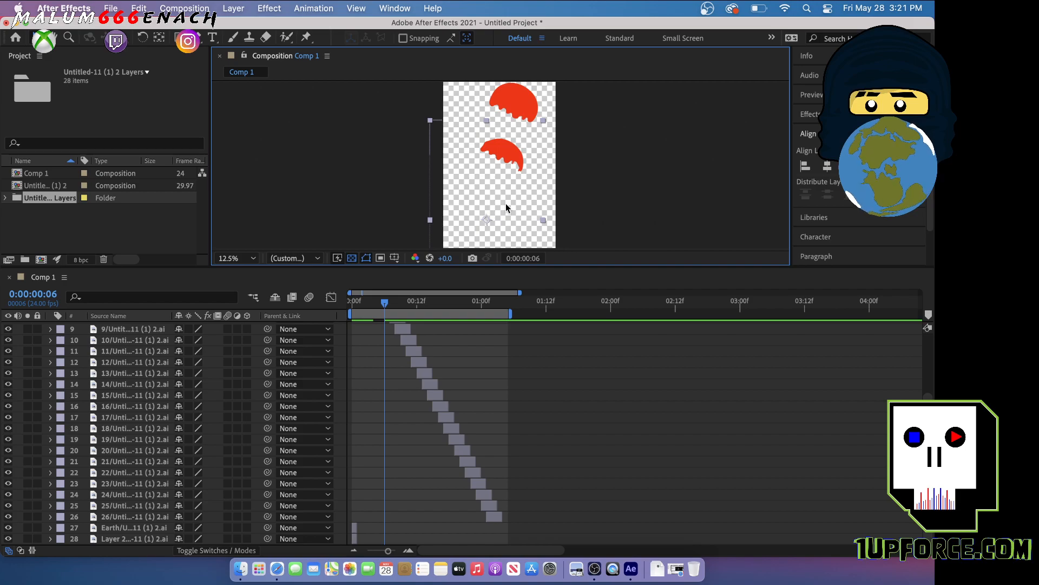
pyautogui.press('super+z')
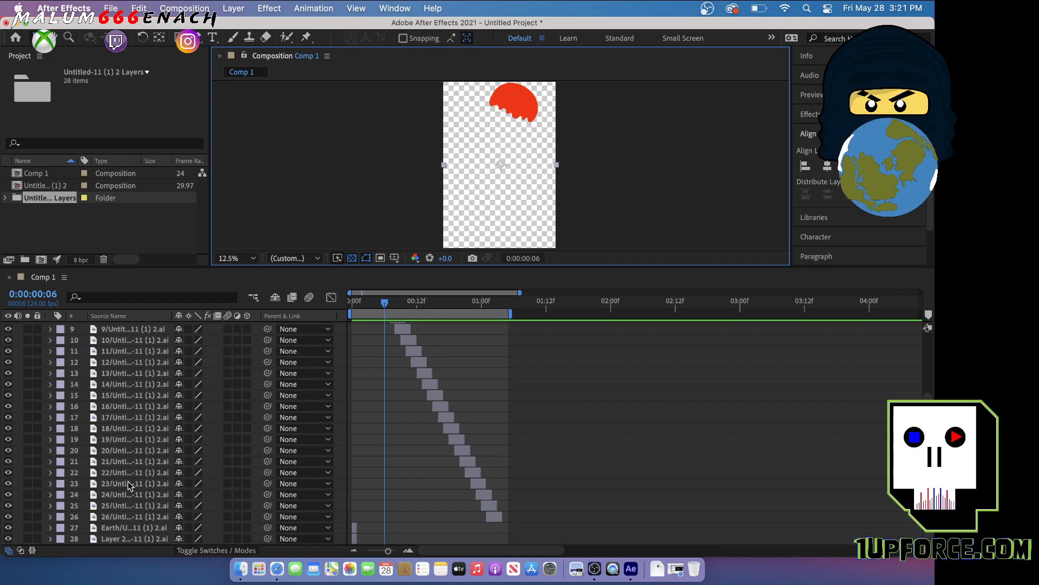
pyautogui.scroll(4, 127, 480)
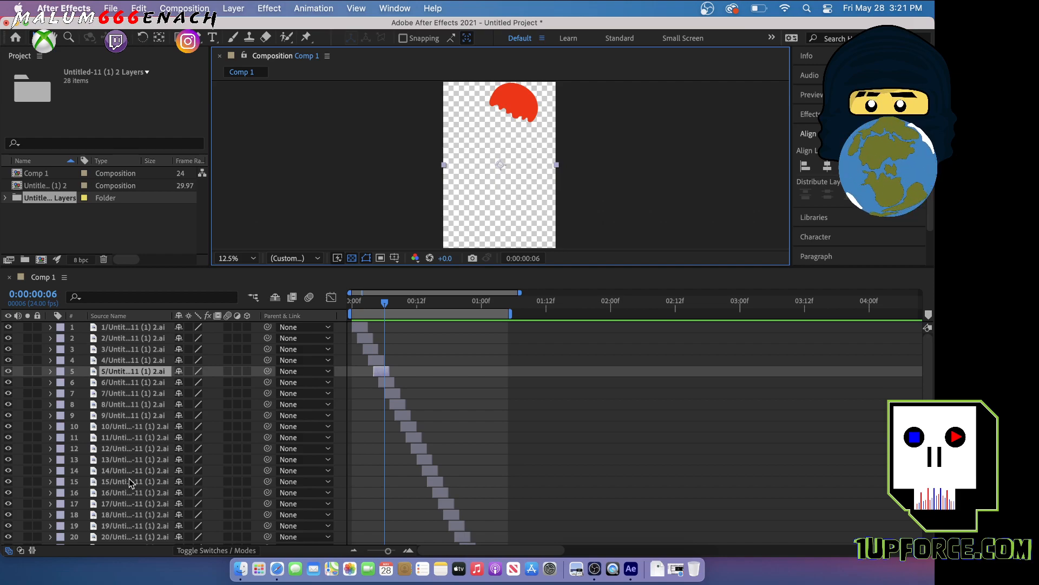
pyautogui.scroll(-4, 128, 479)
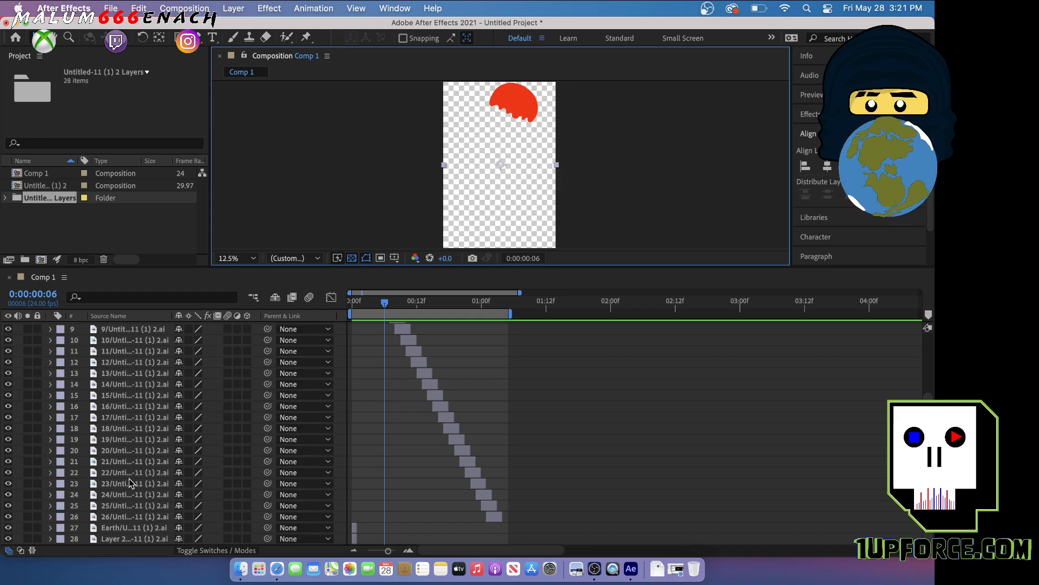
pyautogui.scroll(4, 132, 482)
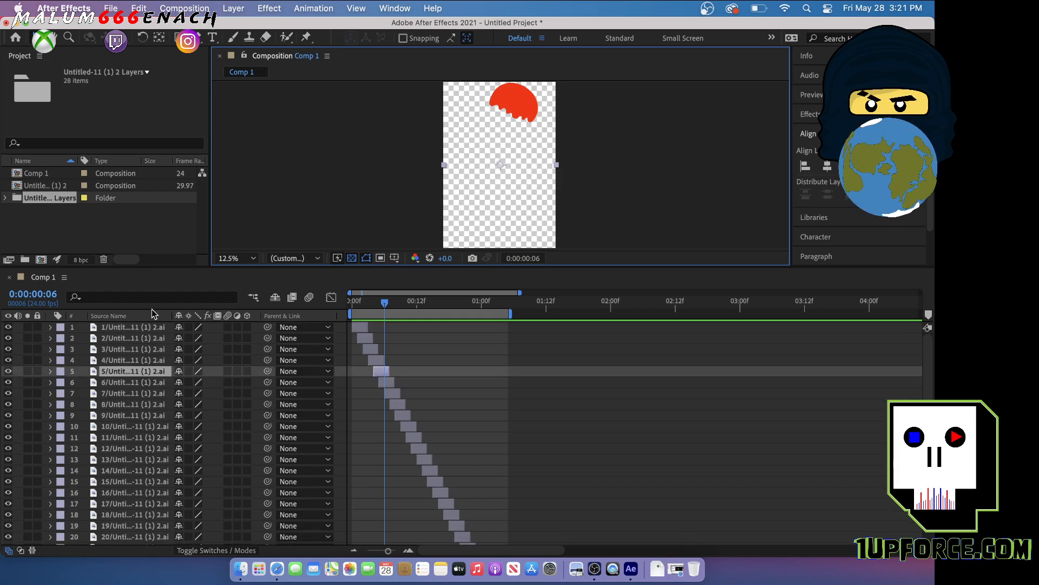
# Try to move layer 2's drawing in the composition view and undo the resulting moves
pyautogui.click(135, 339)
pyautogui.moveTo(528, 144); pyautogui.dragTo(529, 207)
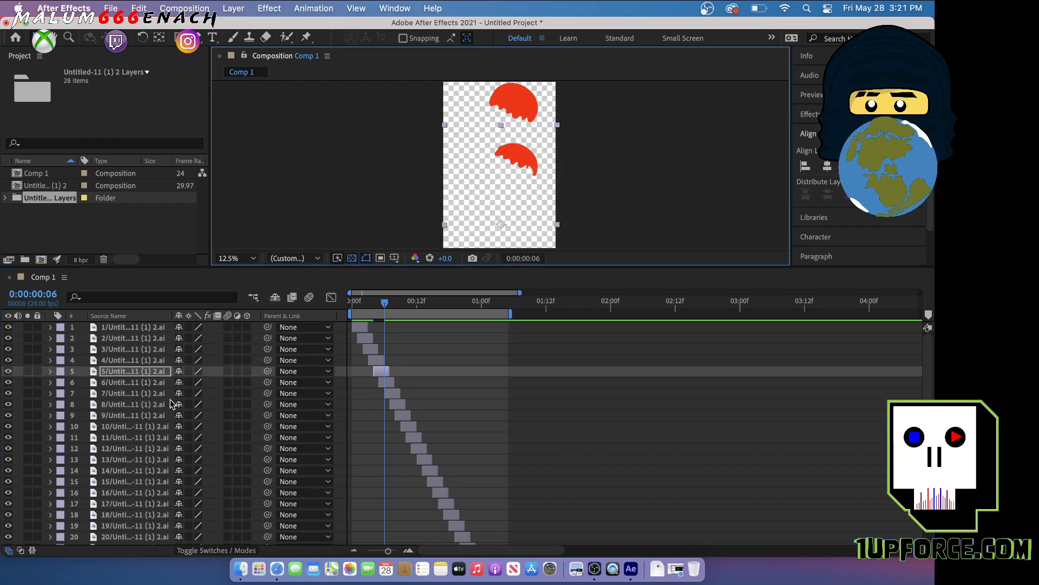
pyautogui.scroll(-1, 144, 441)
pyautogui.scroll(1, 144, 451)
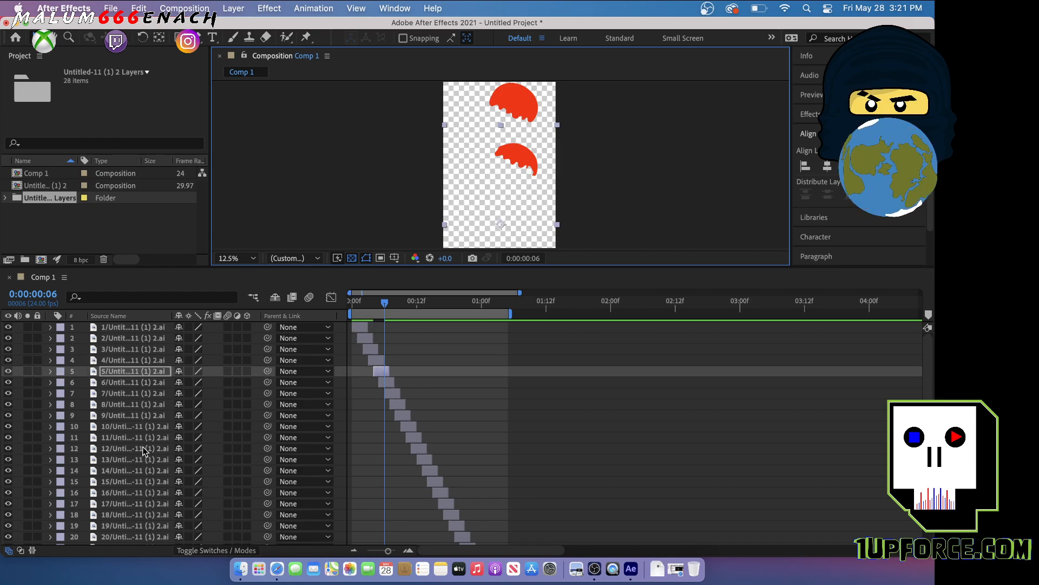
pyautogui.click(120, 338)
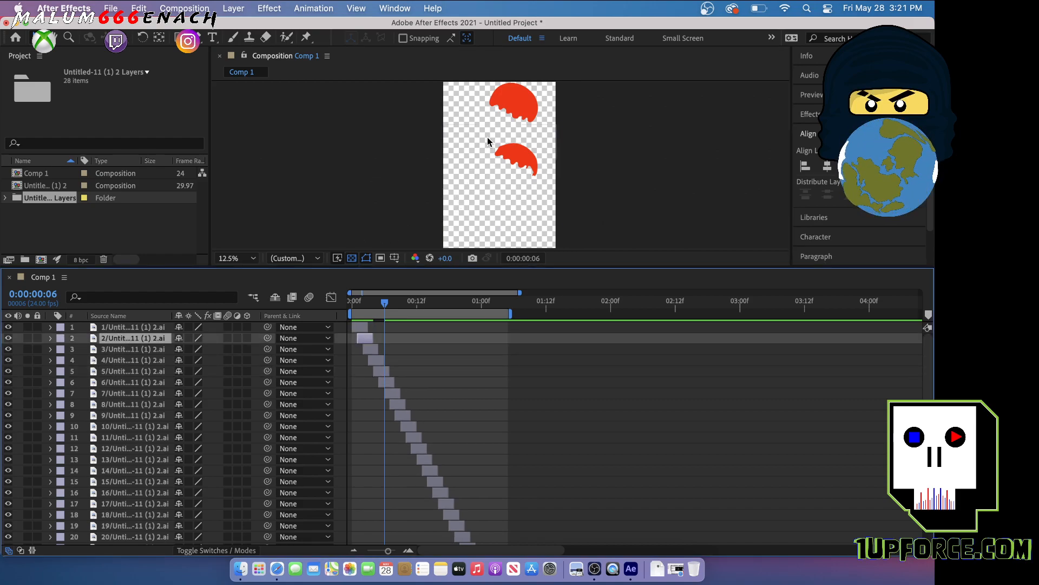
pyautogui.moveTo(474, 135)
pyautogui.mouseDown()
pyautogui.moveTo(452, 145)
pyautogui.moveTo(467, 145)
pyautogui.mouseUp()
pyautogui.press('super+z')
pyautogui.press('super+z')
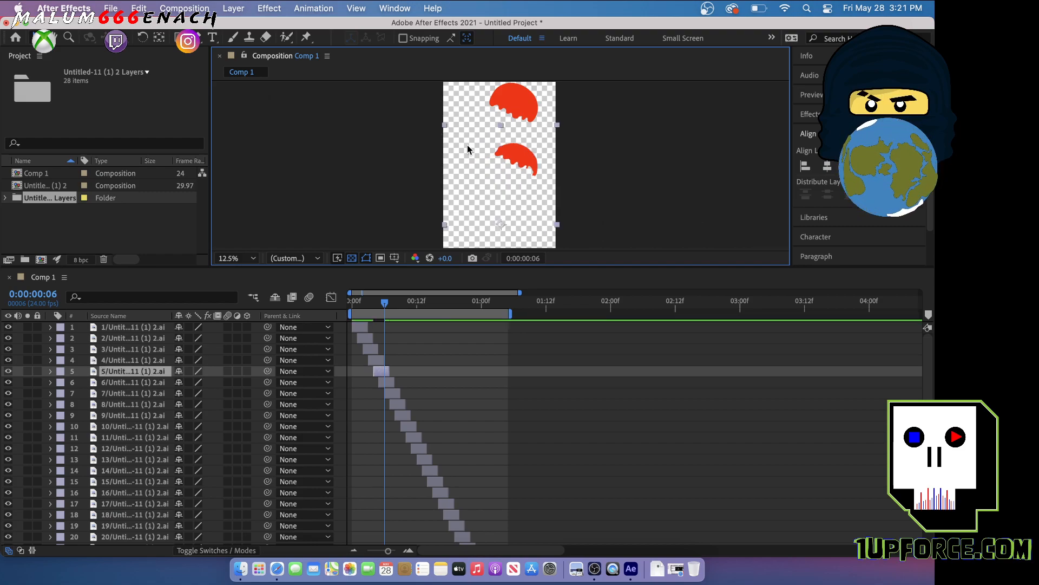
# Lock all the layers in Comp 1 and unlock only layer 2
pyautogui.click(130, 338)
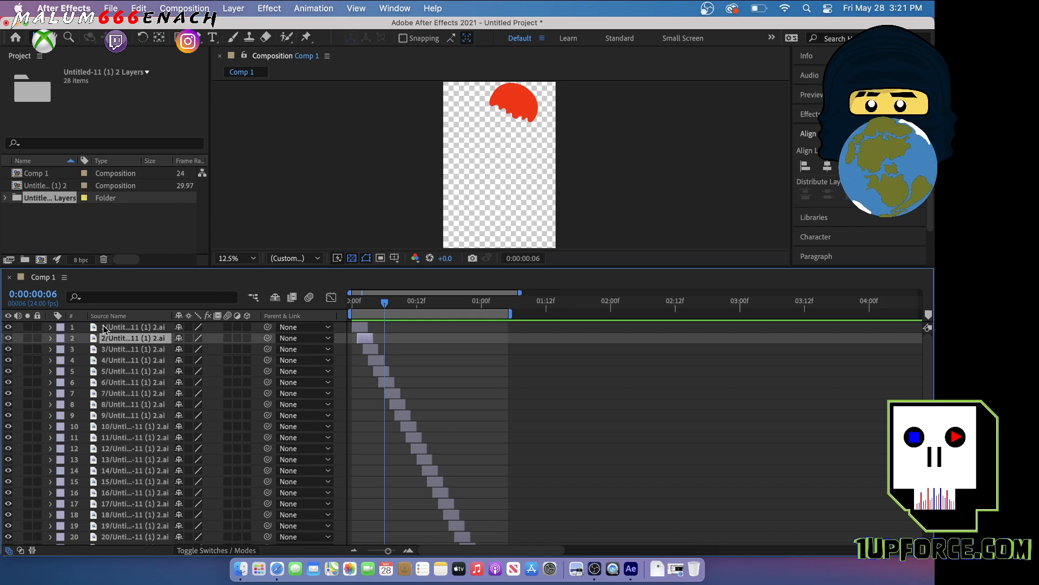
pyautogui.scroll(-4, 134, 408)
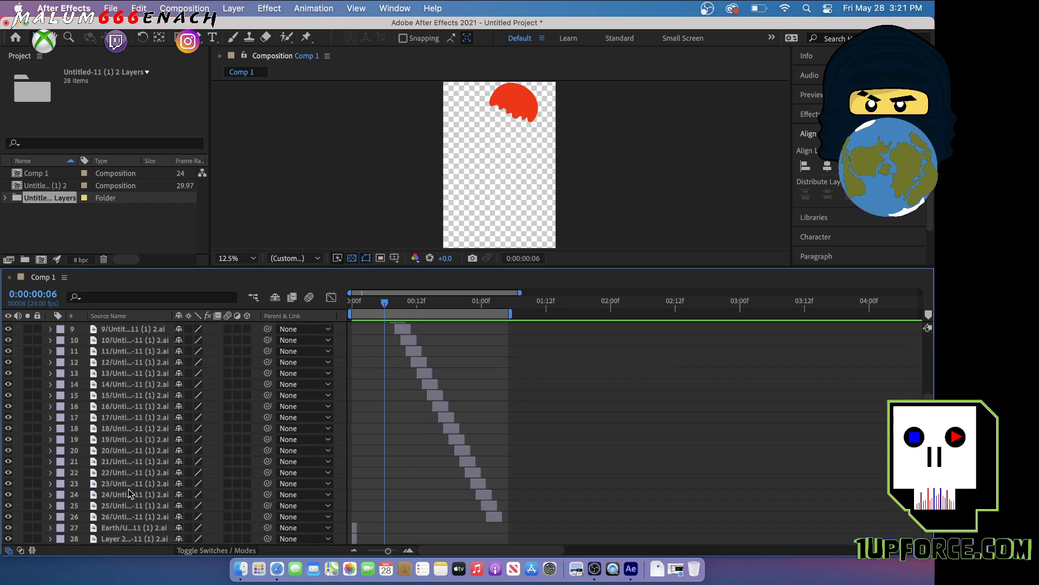
pyautogui.press('super+a')
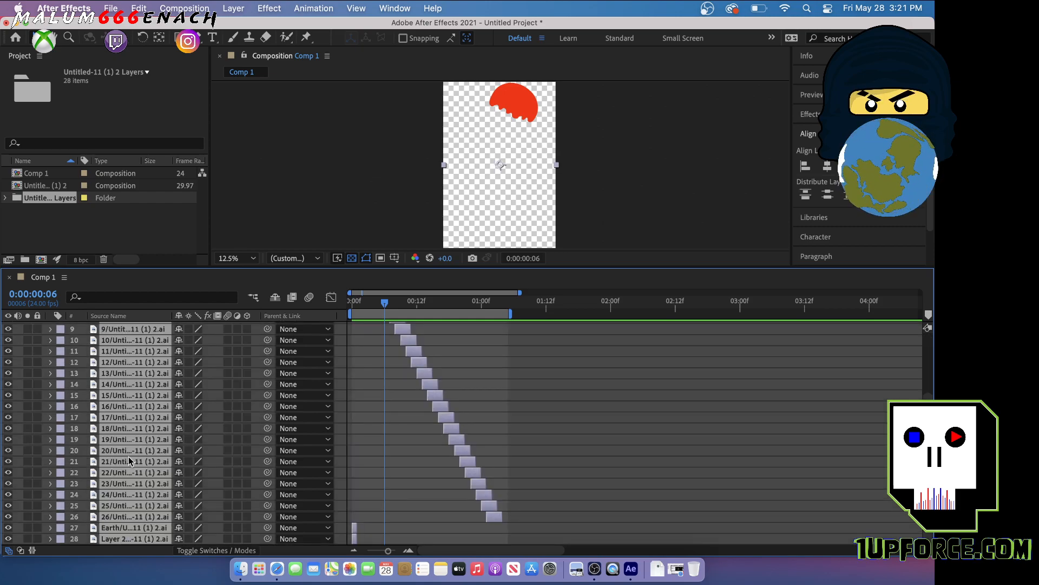
pyautogui.scroll(4, 128, 456)
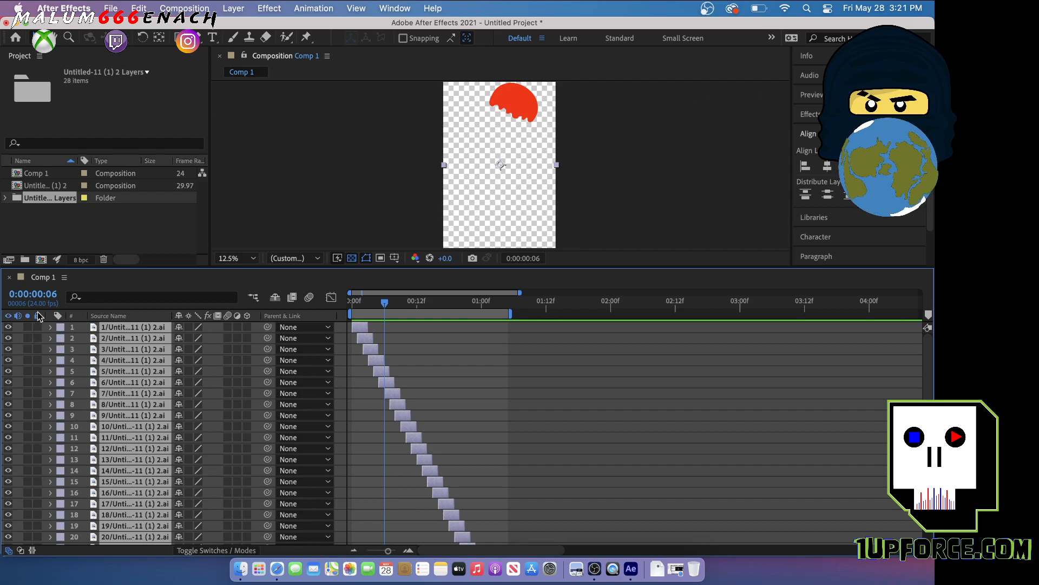
pyautogui.click(37, 342)
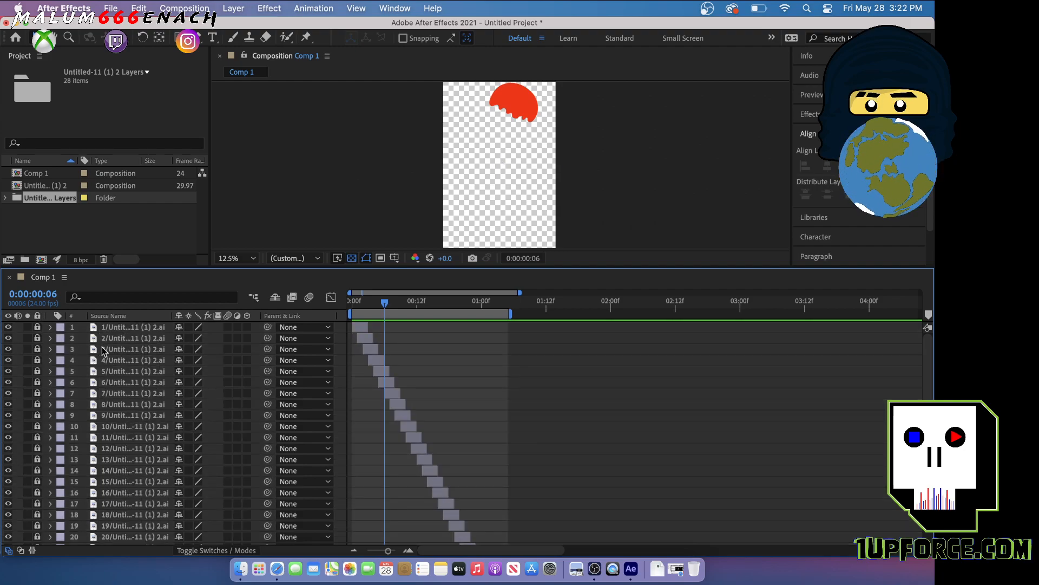
pyautogui.click(38, 339)
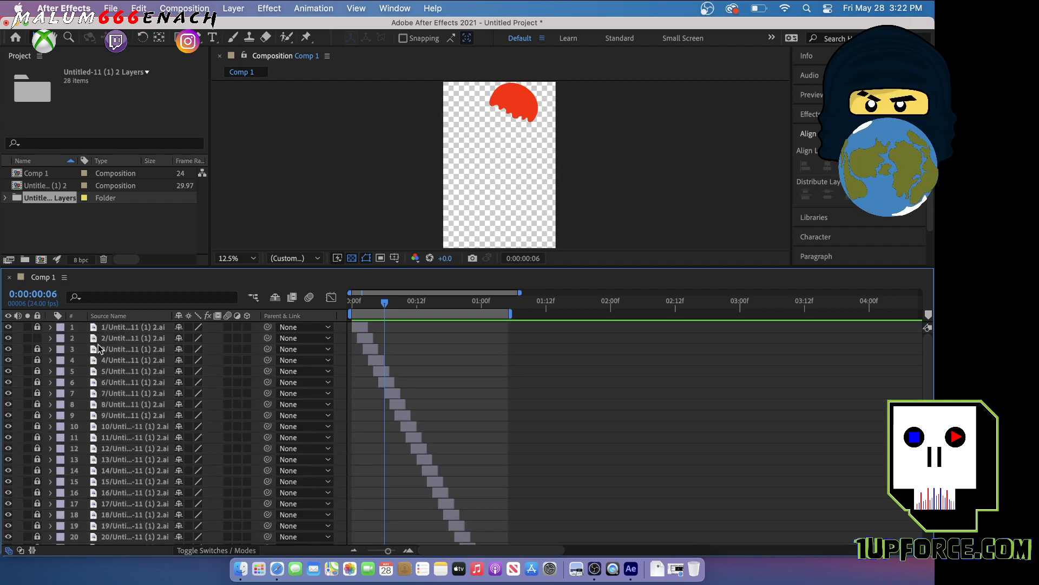
# Try to move the unlocked layer 2 in the composition view, and select the layer again
pyautogui.click(454, 166)
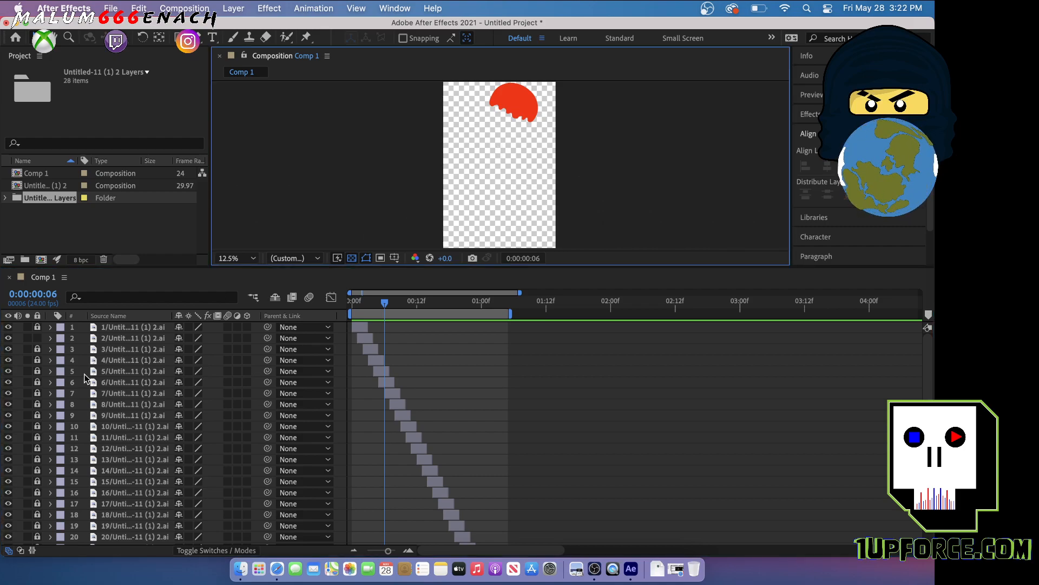
pyautogui.click(115, 339)
pyautogui.moveTo(547, 174); pyautogui.dragTo(498, 134)
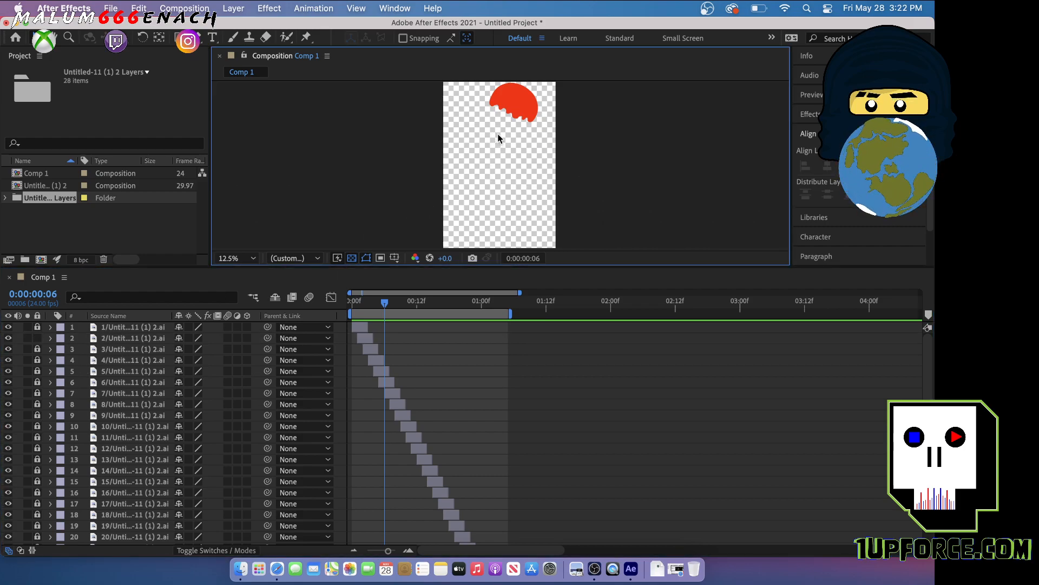
pyautogui.click(118, 340)
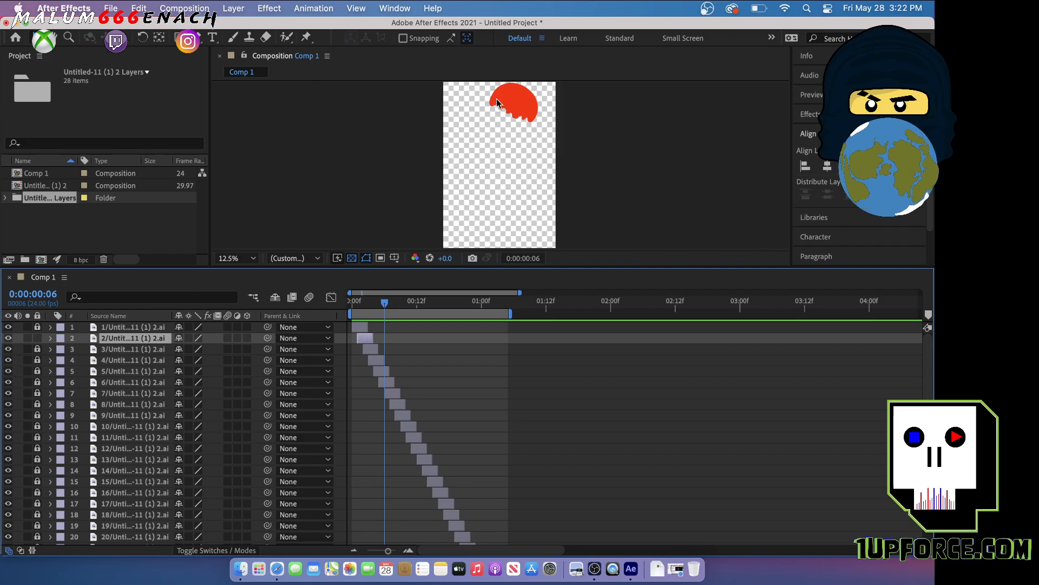
pyautogui.click(519, 132)
pyautogui.click(118, 341)
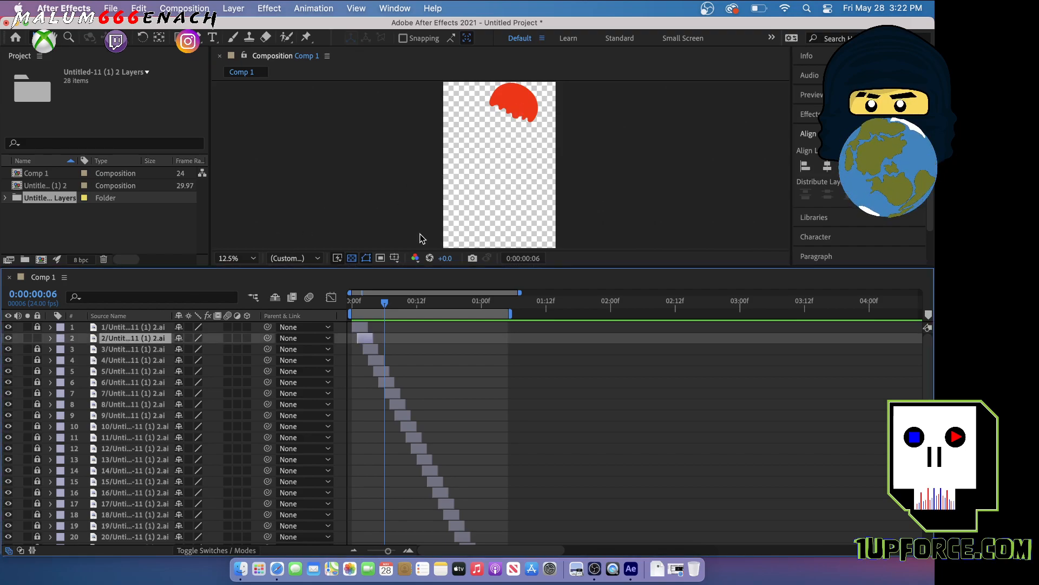
# Set layer 2's scale to 12% and lock the layer
pyautogui.press('s')
pyautogui.click(214, 349)
pyautogui.write('30')
pyautogui.press('Return')
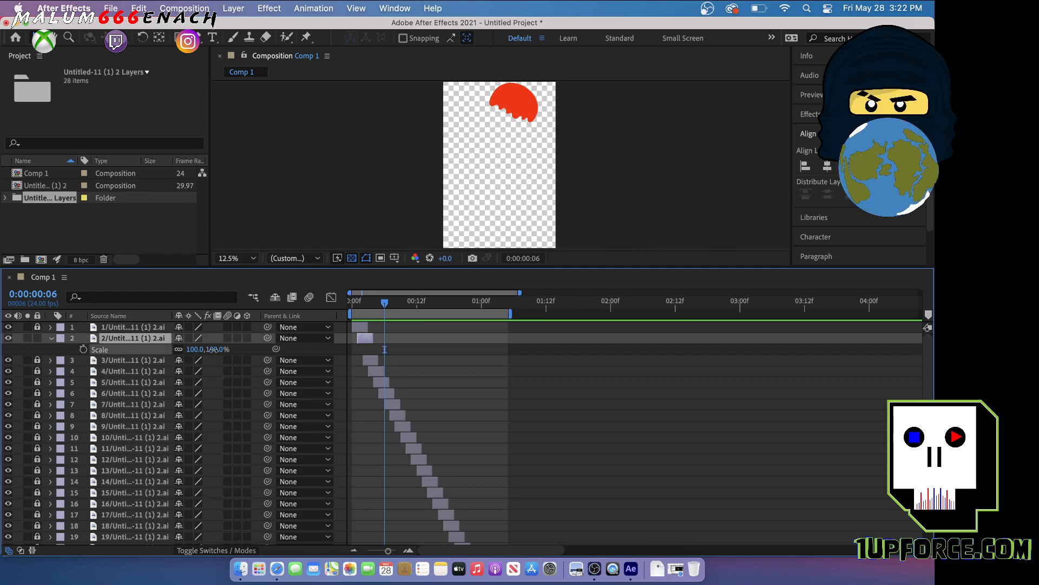
pyautogui.moveTo(163, 351)
pyautogui.mouseDown()
pyautogui.moveTo(140, 357)
pyautogui.moveTo(169, 351)
pyautogui.moveTo(156, 353)
pyautogui.mouseUp()
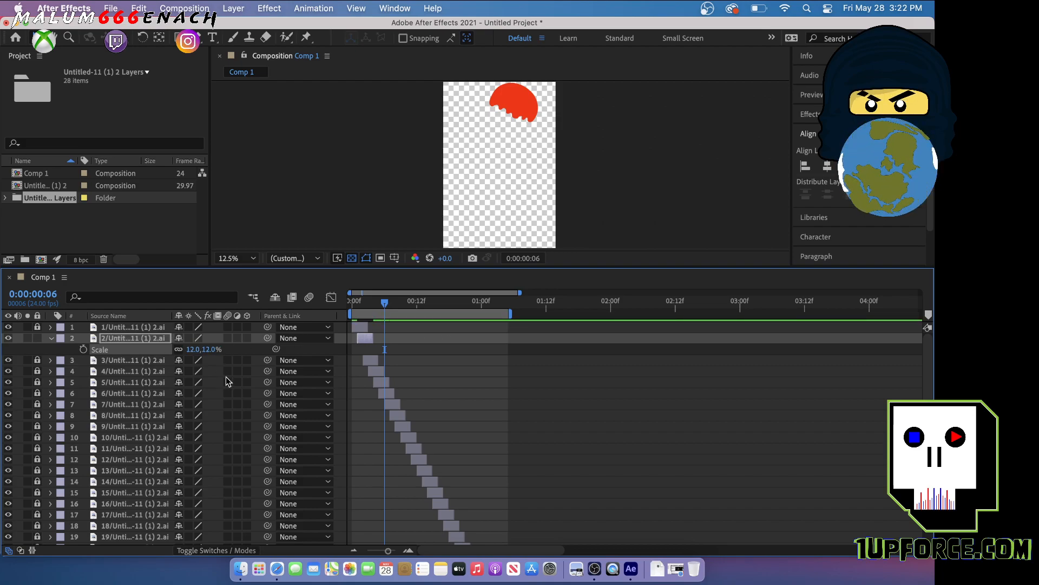
pyautogui.press('s')
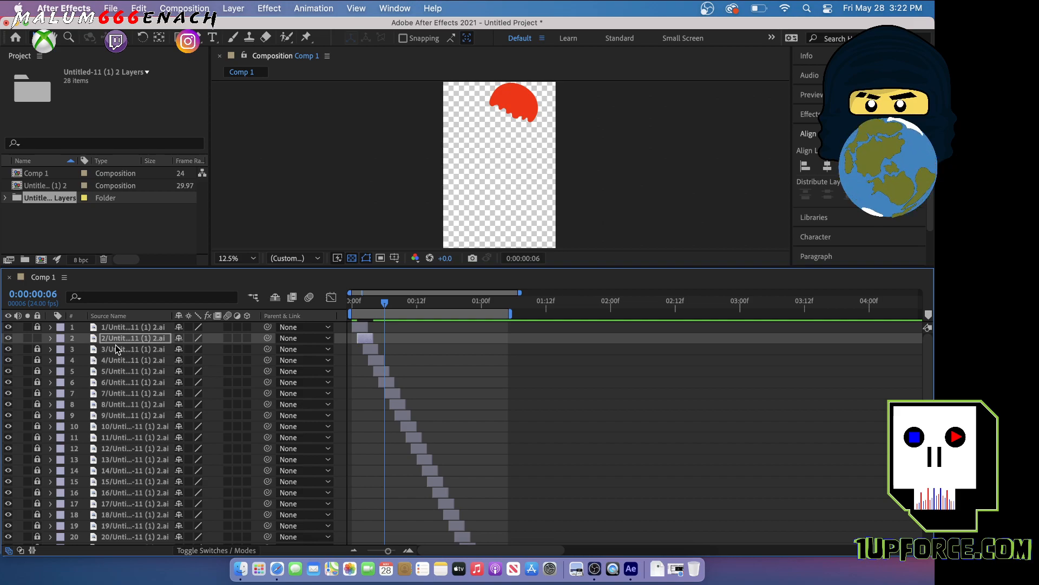
pyautogui.click(38, 339)
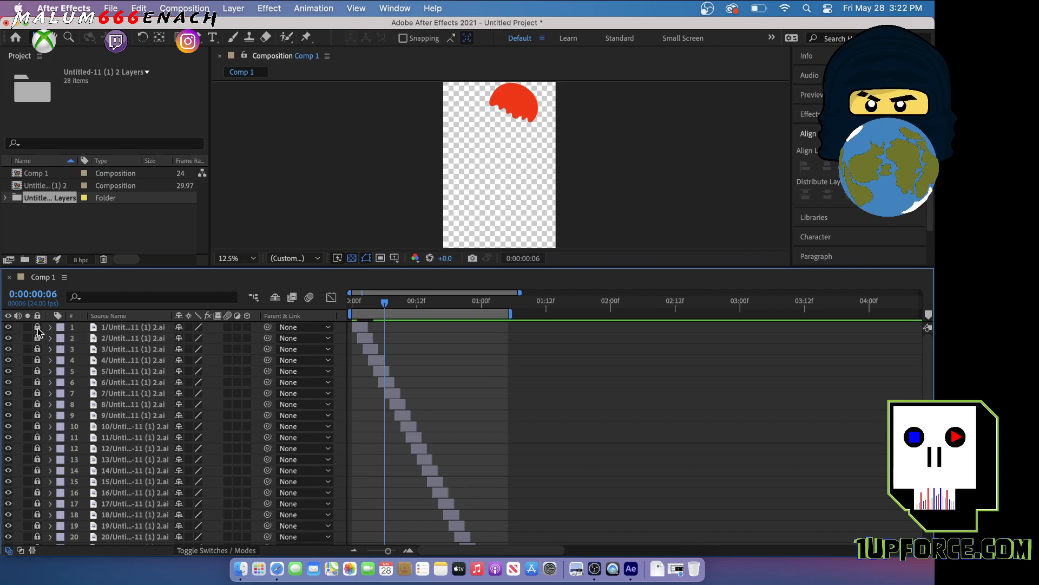
# Unlock all the layers in Comp 1, from layer 28 up to layer 1
pyautogui.scroll(-4, 155, 399)
pyautogui.scroll(4, 154, 395)
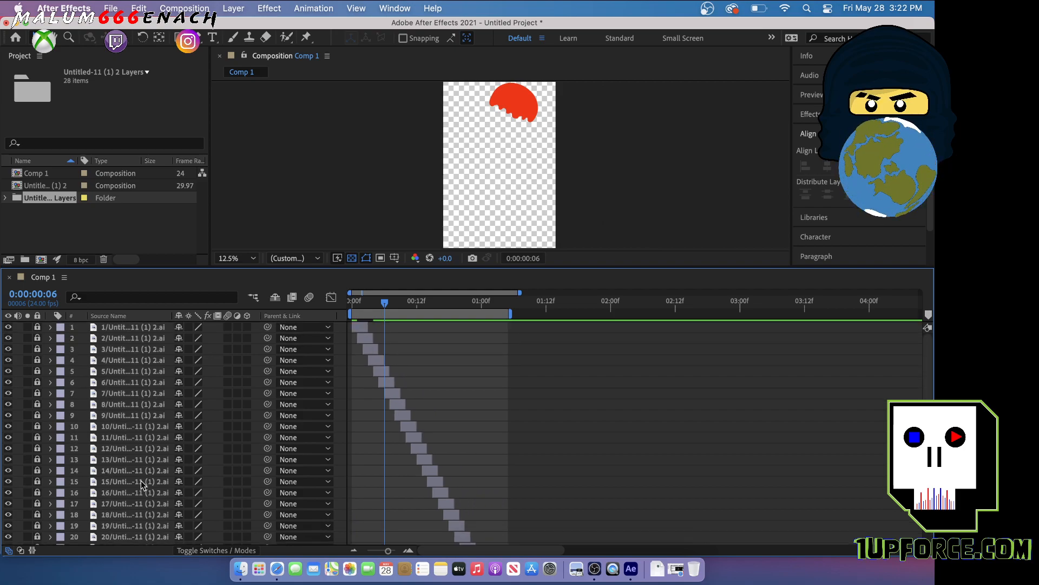
pyautogui.scroll(-4, 149, 498)
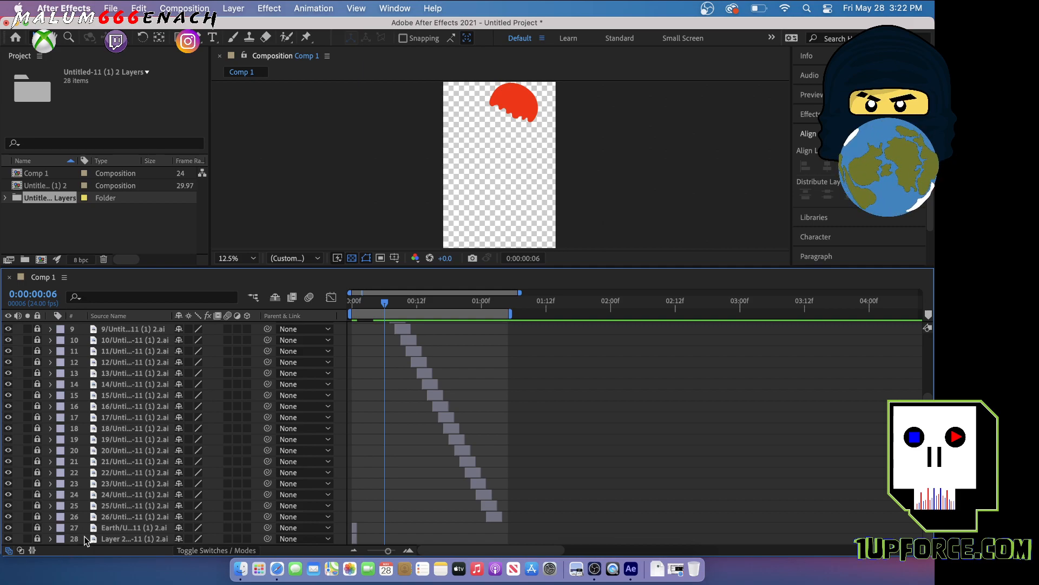
pyautogui.moveTo(37, 539); pyautogui.dragTo(38, 328)
pyautogui.scroll(5, 37, 329)
pyautogui.moveTo(38, 404); pyautogui.dragTo(40, 332)
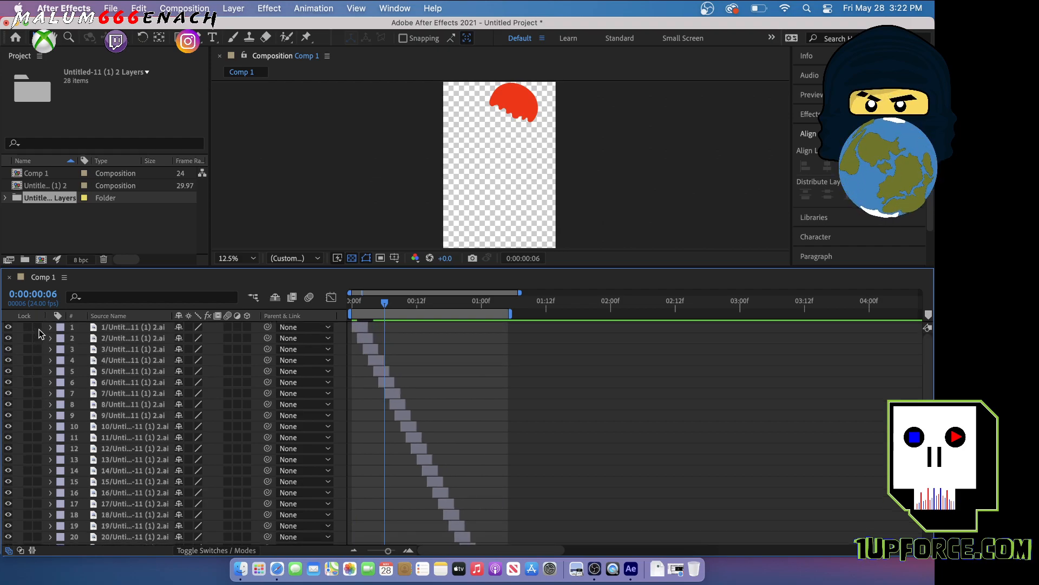
# Select all the layers from 1 to 28 and hide them in the composition
pyautogui.click(116, 328)
pyautogui.scroll(-3, 116, 328)
pyautogui.keyDown('shift'); pyautogui.click(138, 538); pyautogui.keyUp('shift')
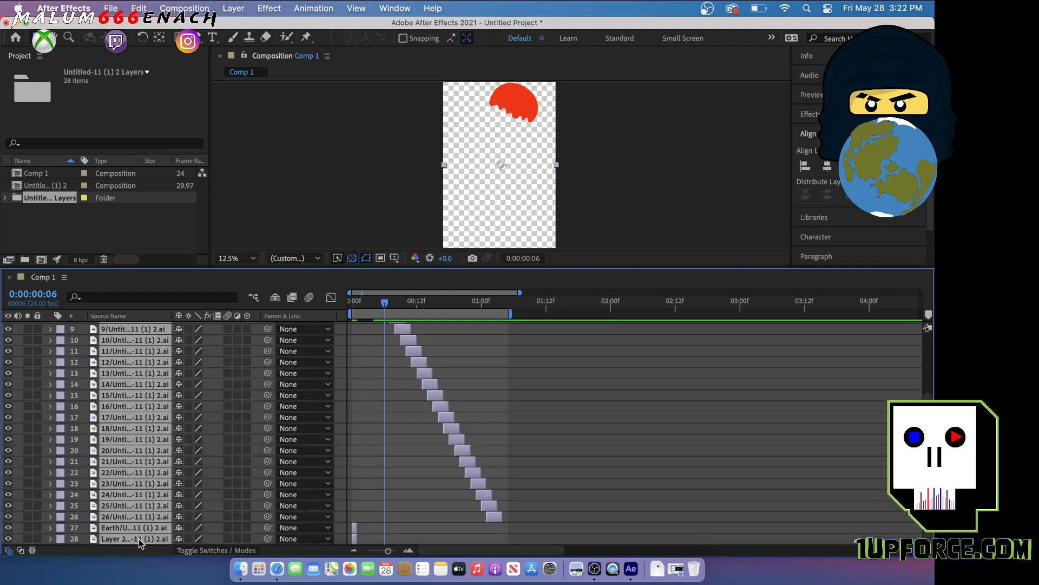
pyautogui.click(8, 539)
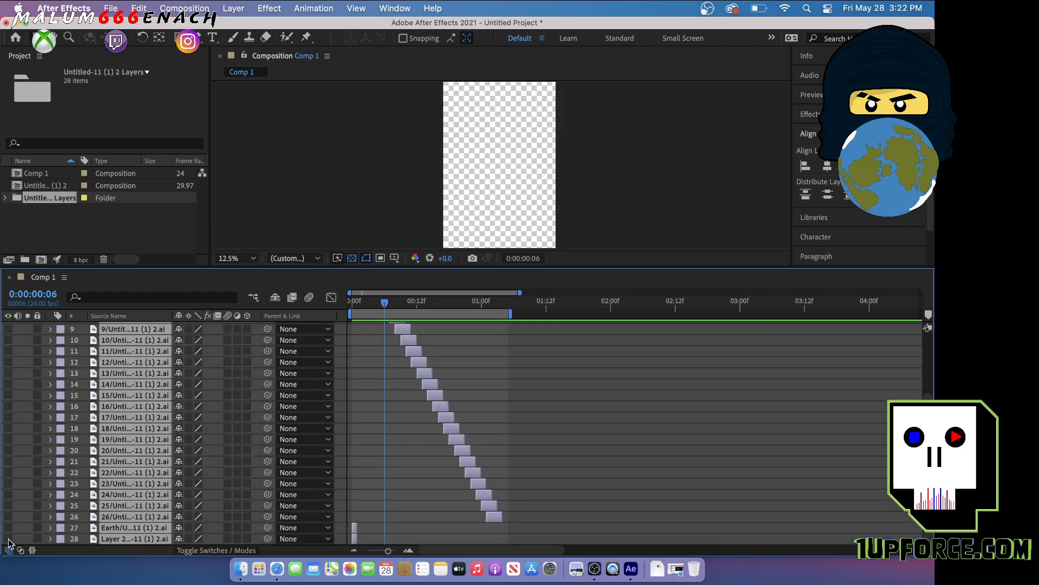
pyautogui.scroll(3, 65, 479)
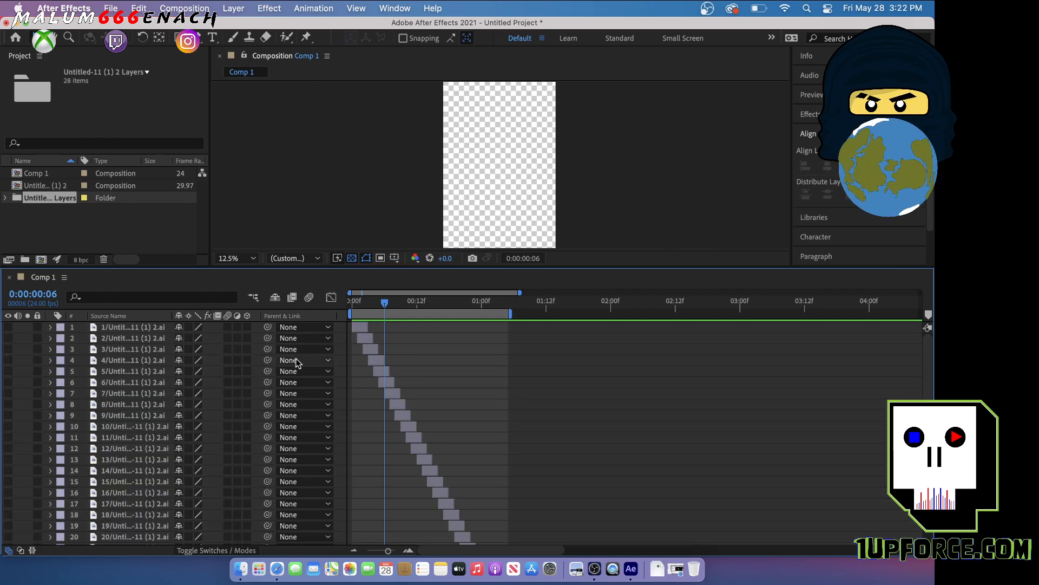
# Delete layer 2 and move the lowest layer, Layer 2, up to the second place in the layer stack
pyautogui.click(134, 337)
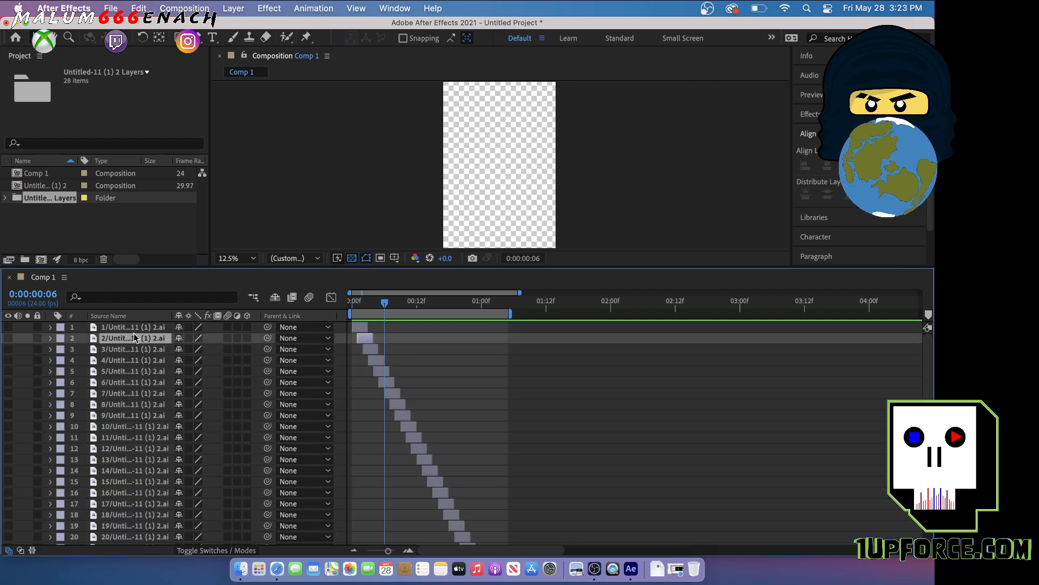
pyautogui.click(9, 338)
pyautogui.click(8, 341)
pyautogui.click(8, 341)
pyautogui.click(8, 340)
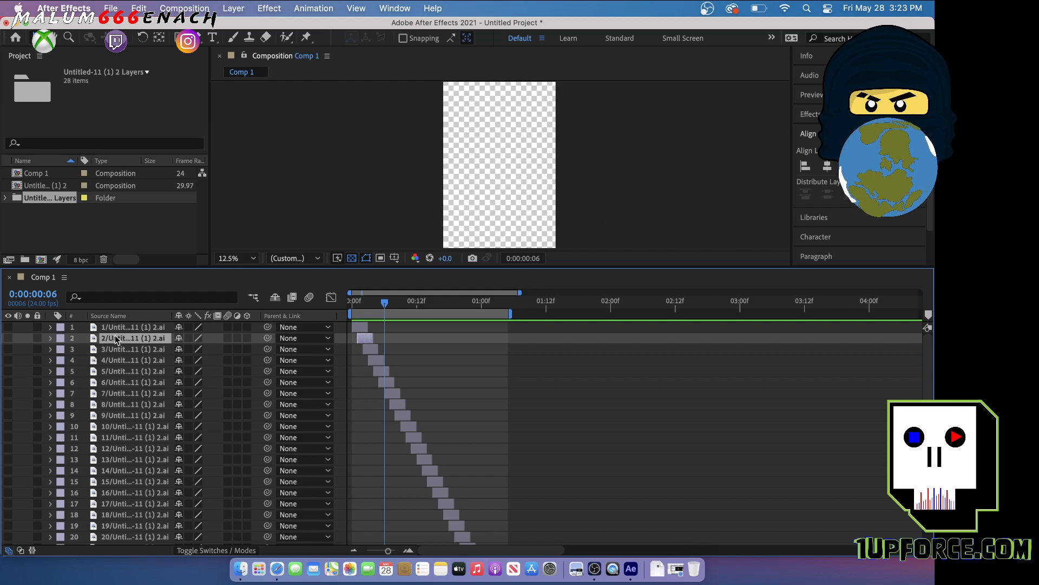
pyautogui.press('Delete')
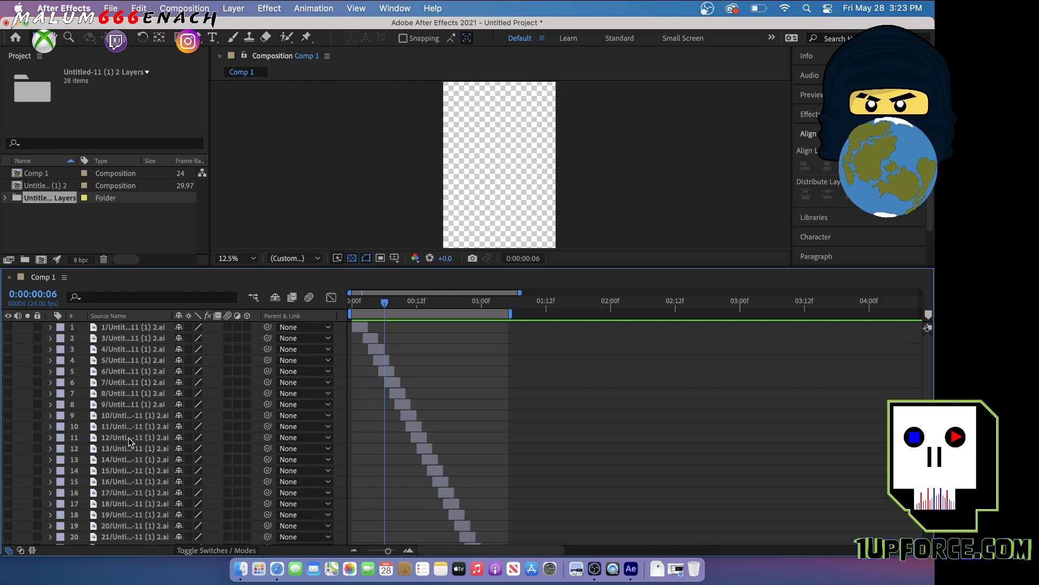
pyautogui.scroll(-4, 121, 508)
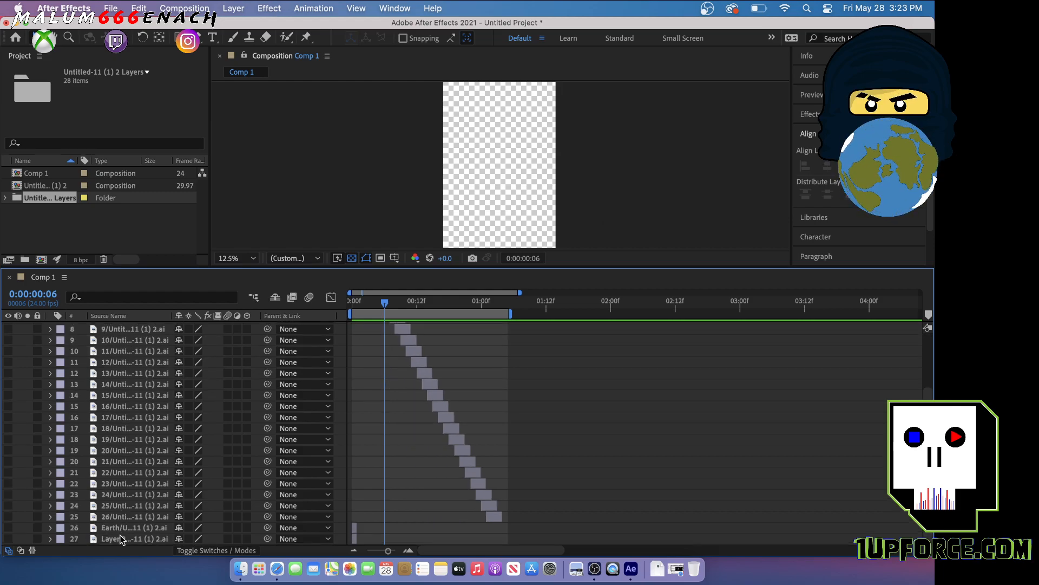
pyautogui.moveTo(122, 538); pyautogui.dragTo(121, 333)
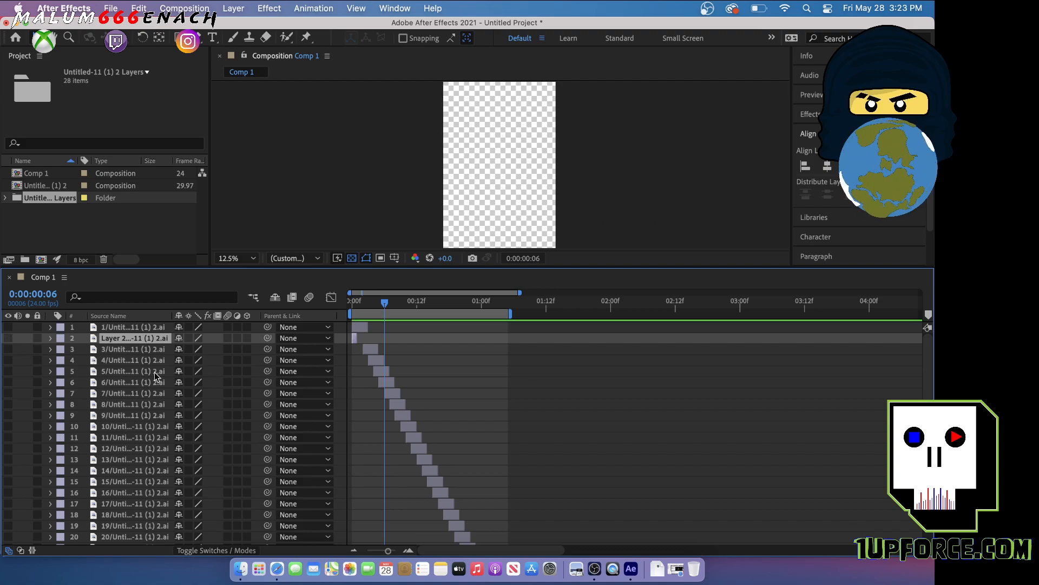
# Preview the composition from its start with only the moved layer shown, and undo the layer reordering and deletion
pyautogui.moveTo(384, 304); pyautogui.dragTo(353, 310)
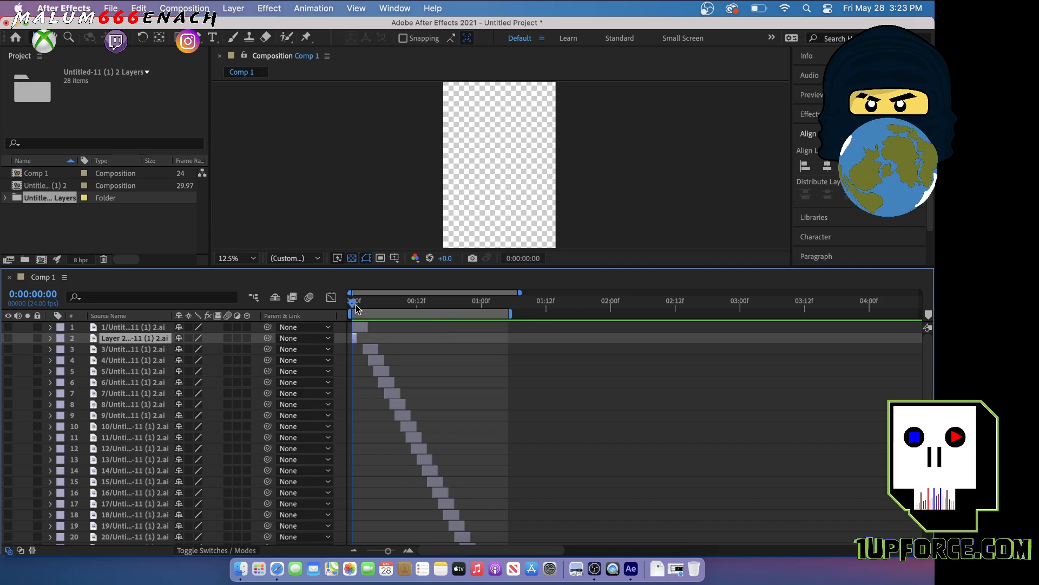
pyautogui.press('space')
pyautogui.press('space')
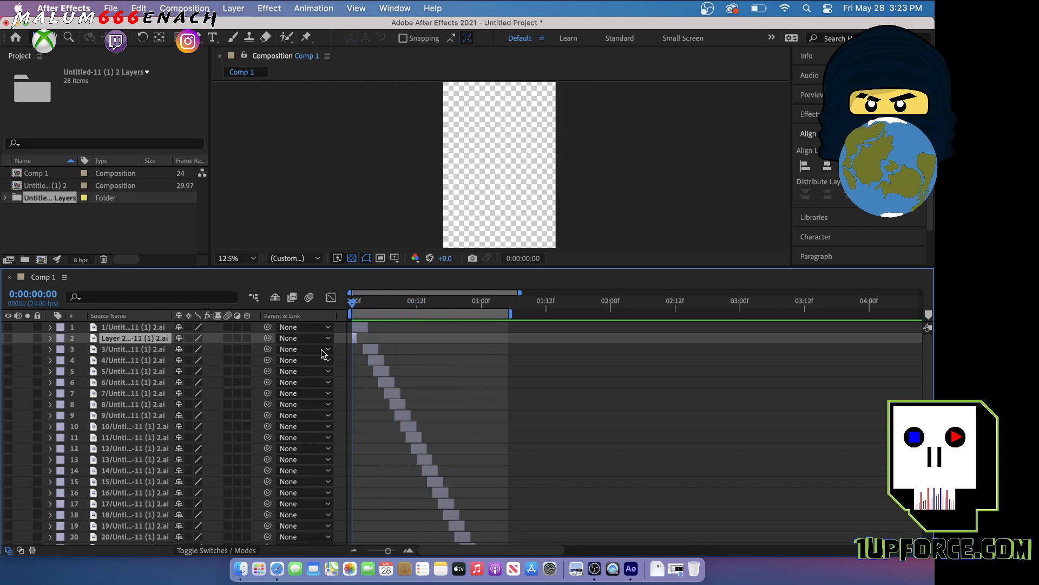
pyautogui.click(120, 328)
pyautogui.click(110, 337)
pyautogui.click(8, 338)
pyautogui.moveTo(352, 305); pyautogui.dragTo(356, 309)
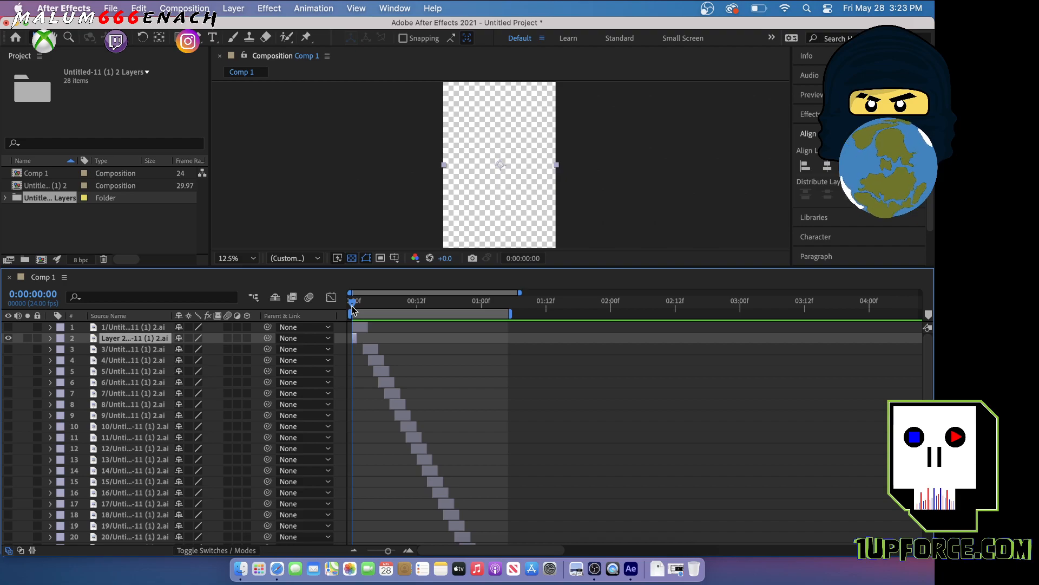
pyautogui.press('space')
pyautogui.press('super+z')
pyautogui.press('super+z')
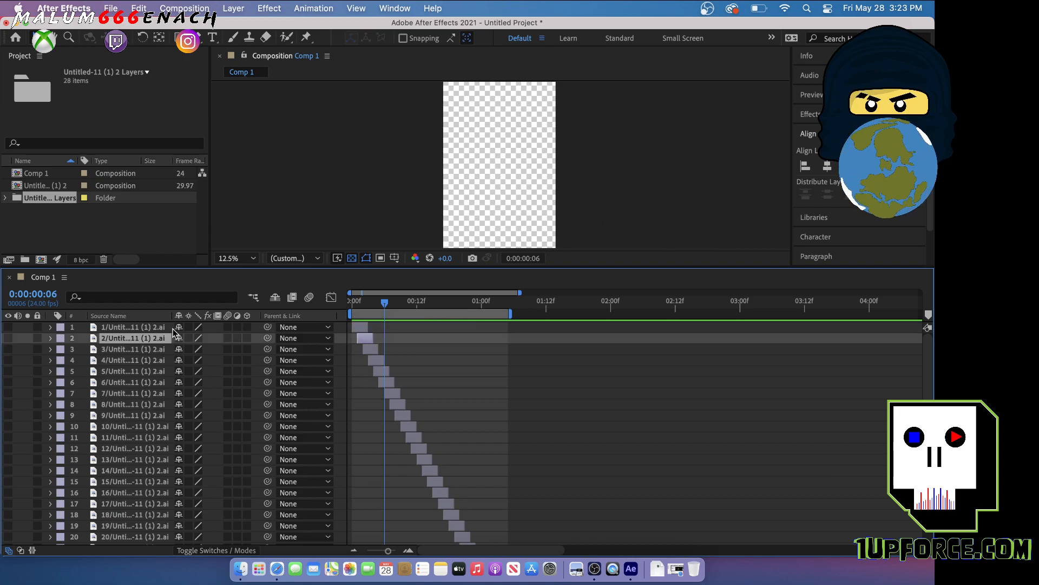
# Make only layer 2 visible and examine its scaled-down drawing up close at frame 3
pyautogui.click(8, 338)
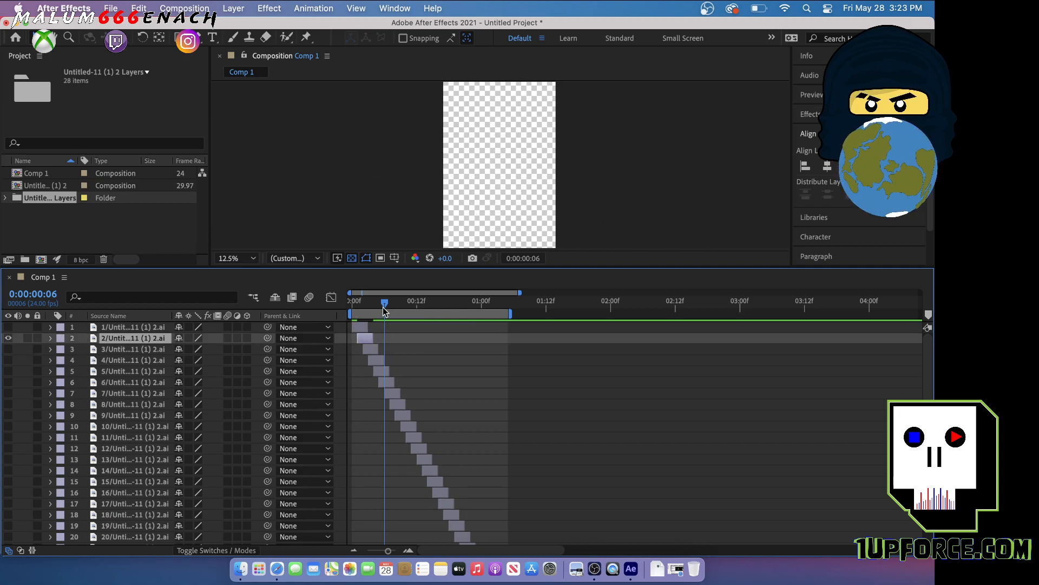
pyautogui.moveTo(385, 309); pyautogui.dragTo(367, 313)
pyautogui.scroll(-1, 474, 196)
pyautogui.scroll(4, 476, 197)
pyautogui.scroll(-1, 478, 199)
pyautogui.scroll(-2, 478, 199)
pyautogui.scroll(1, 478, 199)
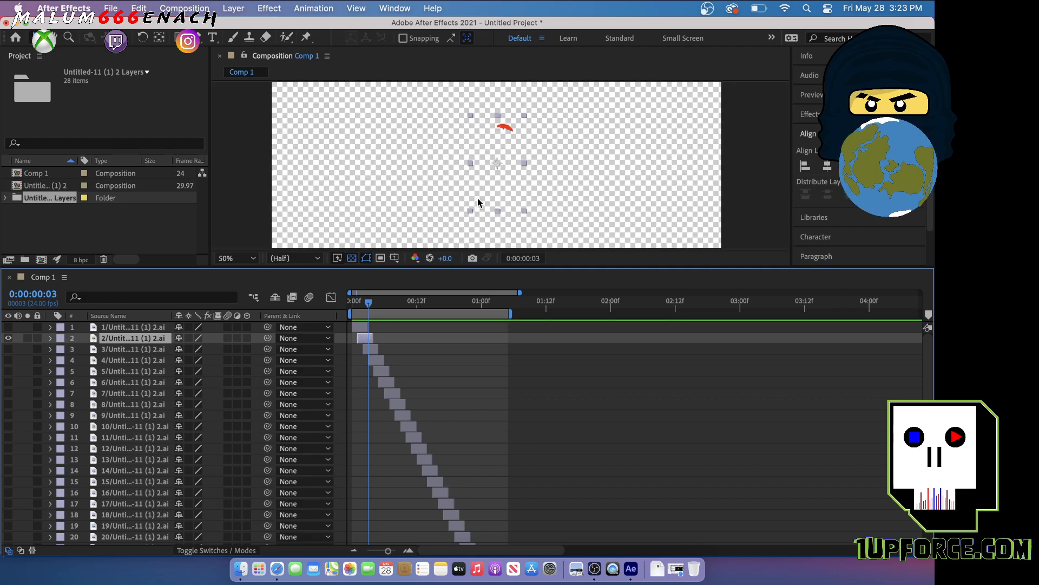
pyautogui.scroll(-4, 478, 199)
pyautogui.scroll(-2, 477, 199)
pyautogui.scroll(2, 477, 198)
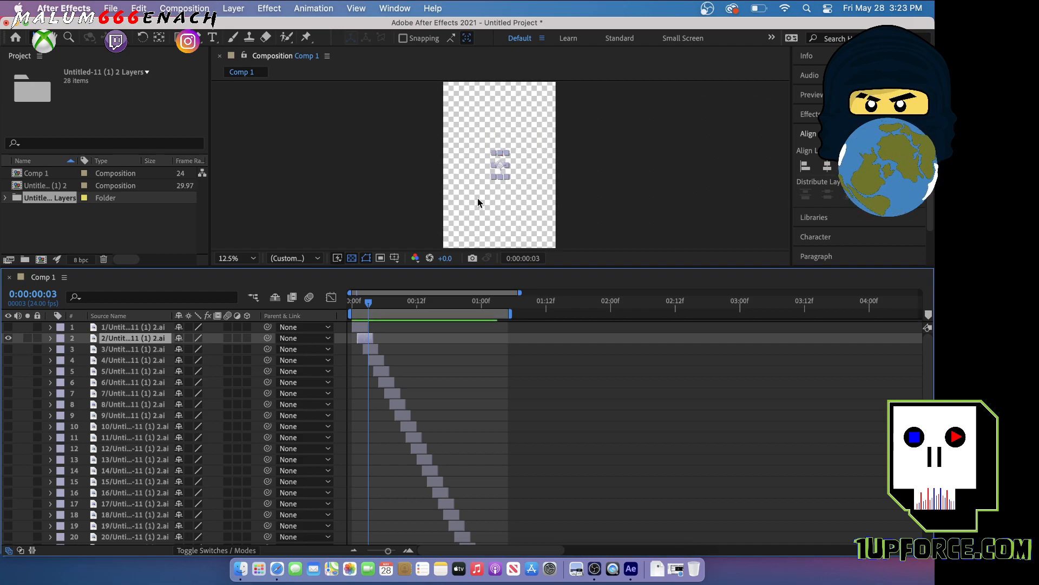
pyautogui.scroll(6, 477, 199)
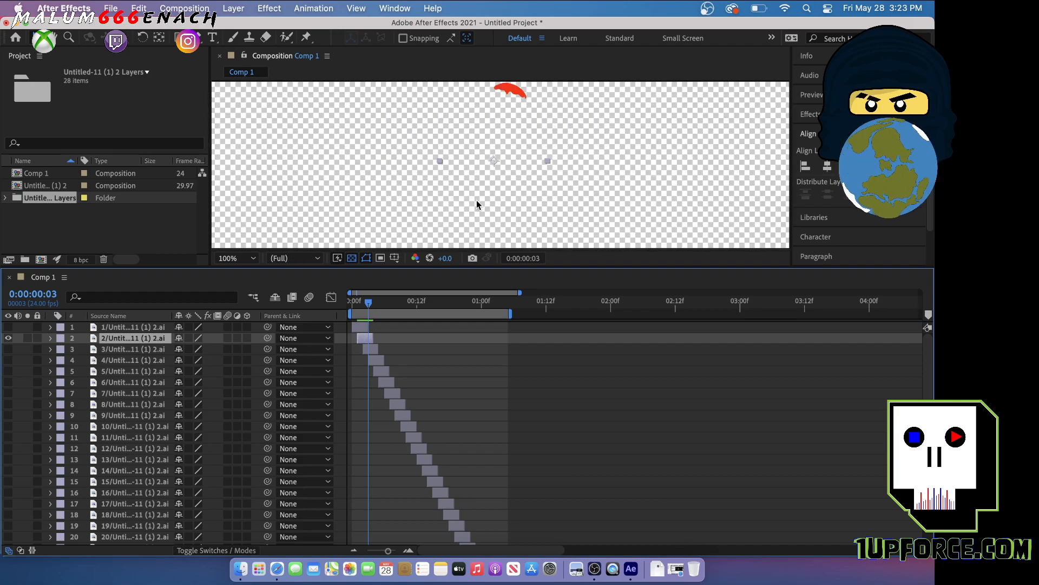
pyautogui.scroll(-6, 476, 205)
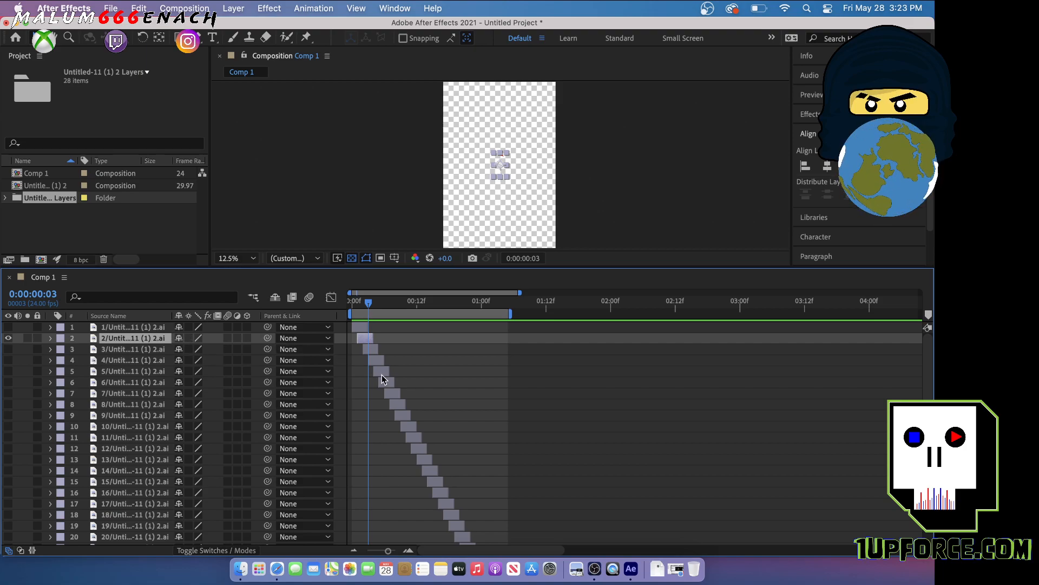
# Undo the hiding of all the layers and scrub the animation to frame 23
pyautogui.press('space')
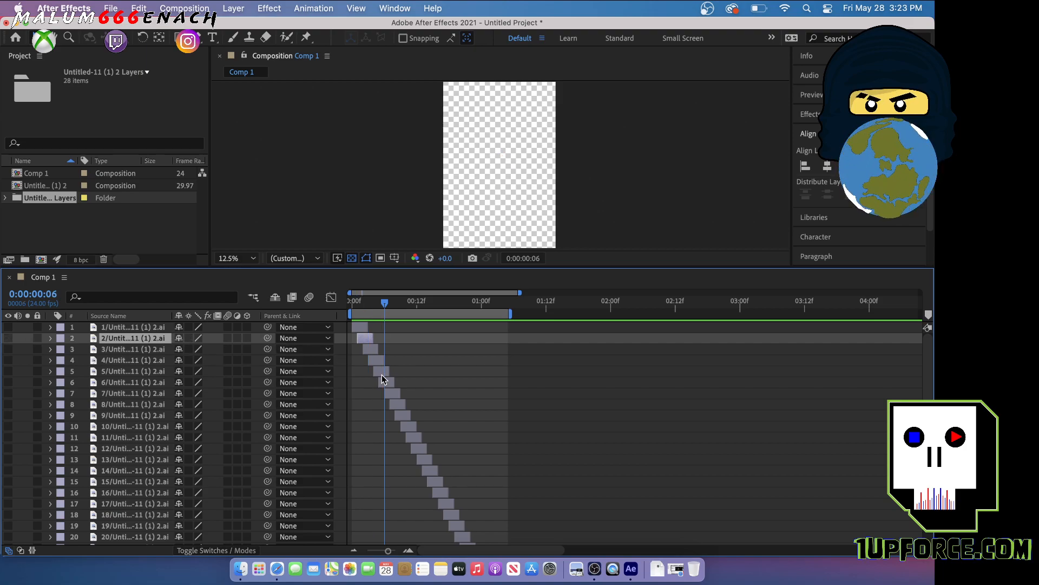
pyautogui.press('super+a')
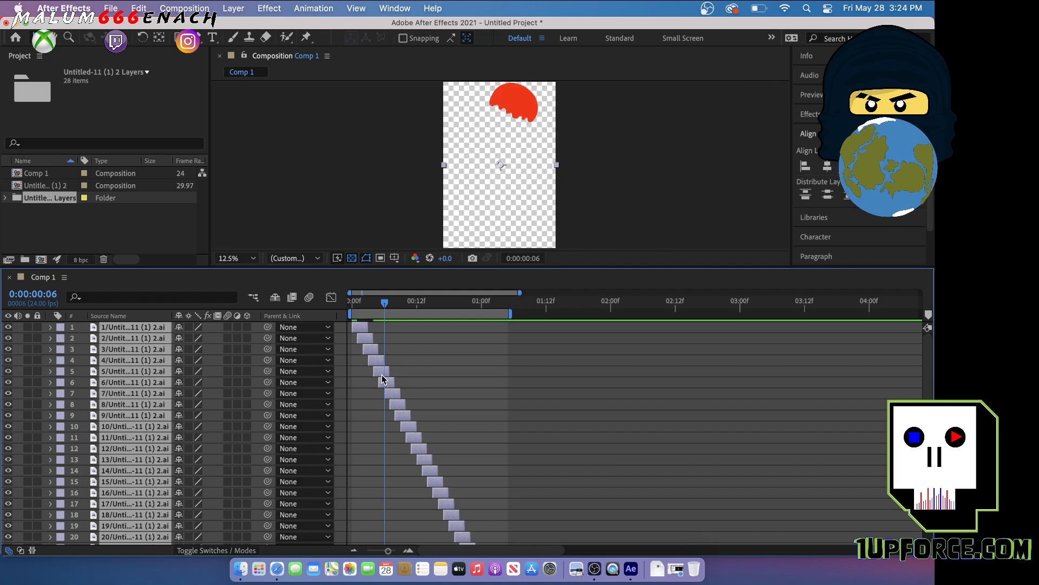
pyautogui.moveTo(383, 307); pyautogui.dragTo(477, 330)
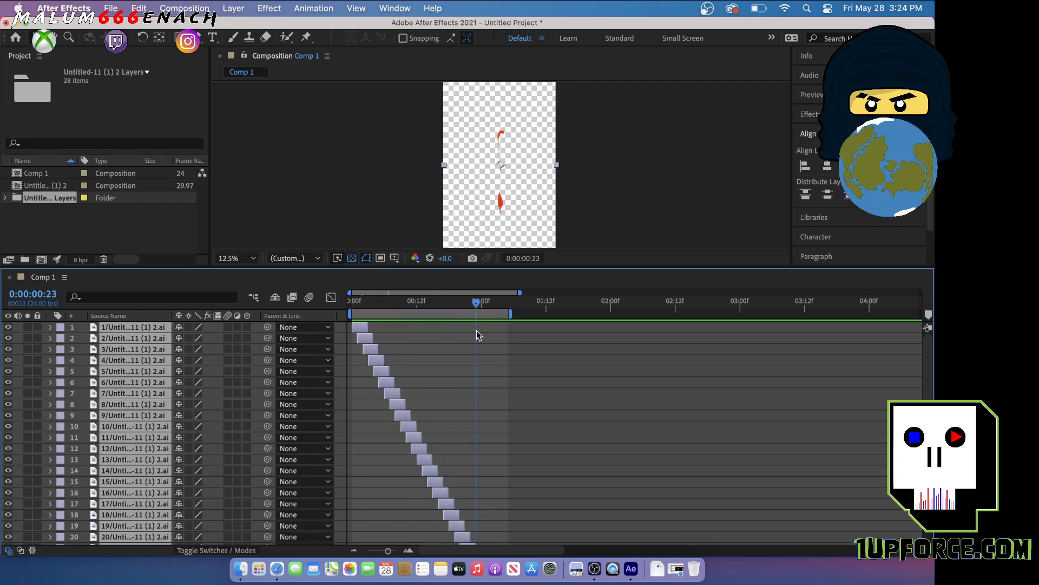
# Return to the first frame and delete the lowest layer, number 28, from Comp 1
pyautogui.press('Home')
pyautogui.scroll(-4, 414, 413)
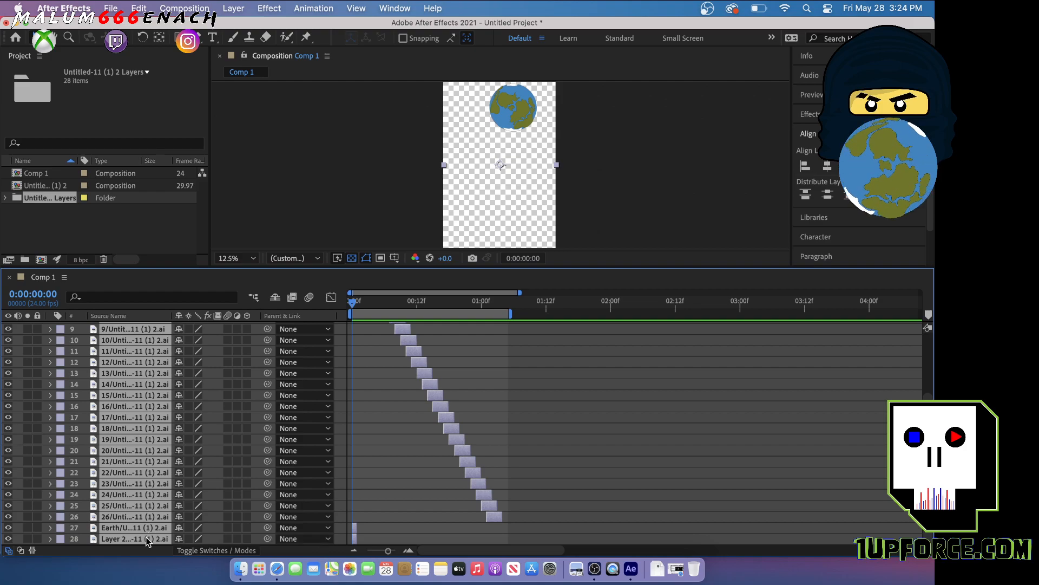
pyautogui.click(379, 502)
pyautogui.click(156, 538)
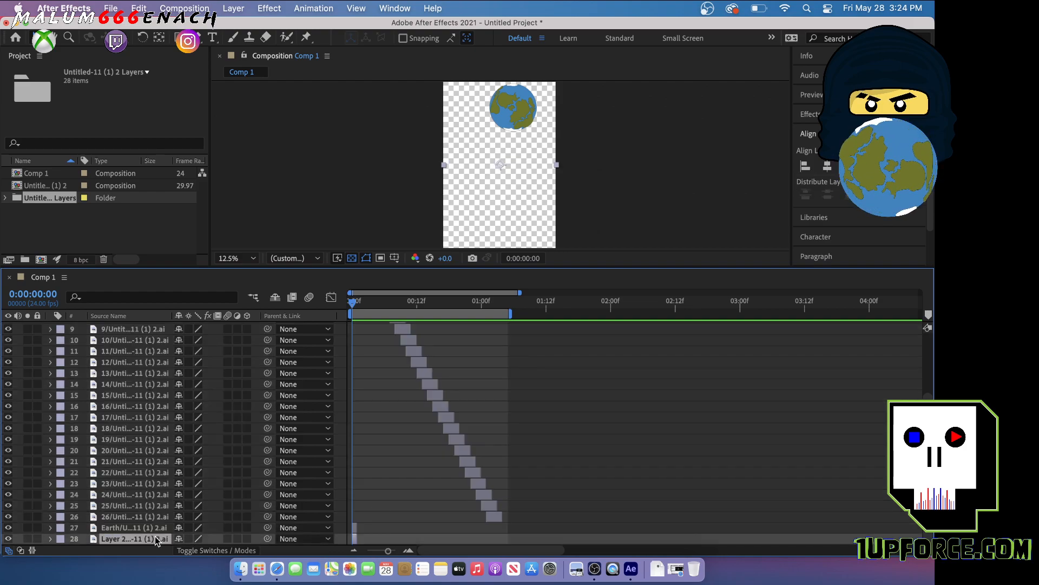
pyautogui.press('Delete')
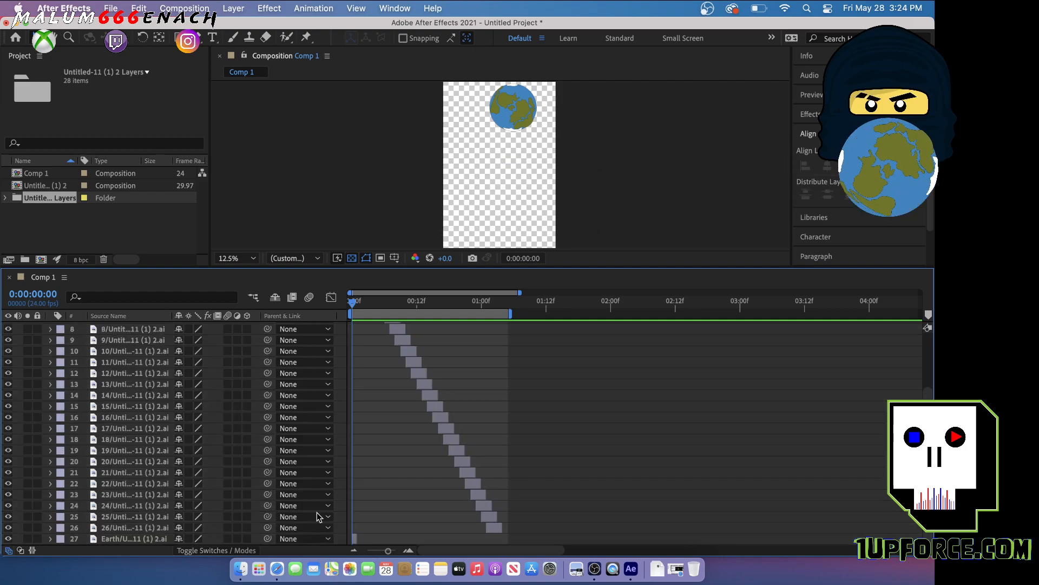
# Extend the Earth layer's duration to the end of the work area, past the last drip drawing
pyautogui.moveTo(355, 538); pyautogui.dragTo(506, 540)
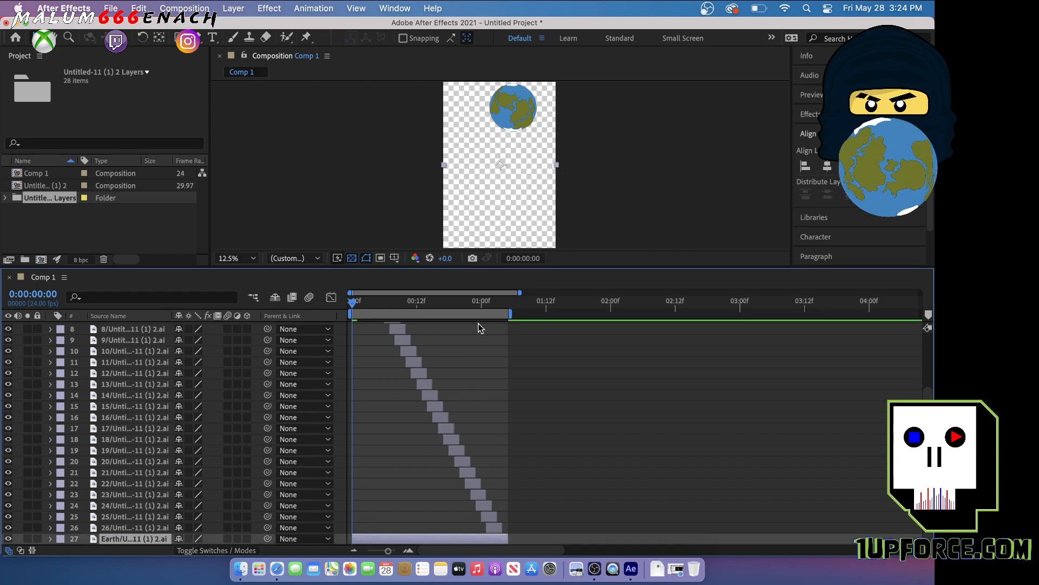
pyautogui.scroll(-1, 503, 180)
pyautogui.scroll(1, 503, 180)
# Enlarge the composition view and play the drip animation over the Earth from the first frame
pyautogui.moveTo(594, 266); pyautogui.dragTo(594, 399)
pyautogui.scroll(1, 555, 291)
pyautogui.scroll(-1, 556, 290)
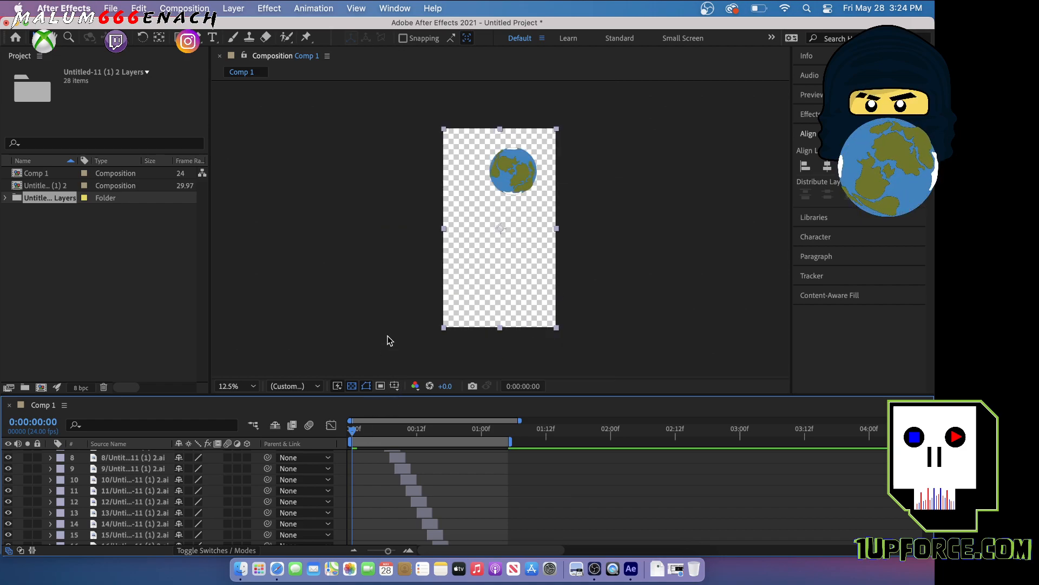
pyautogui.press('space')
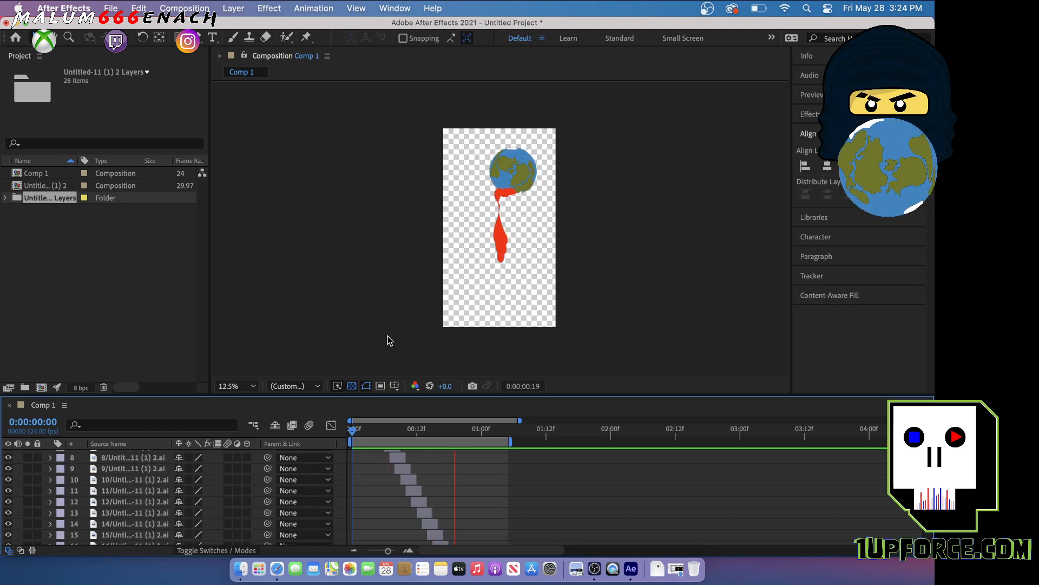
pyautogui.scroll(-3, 444, 487)
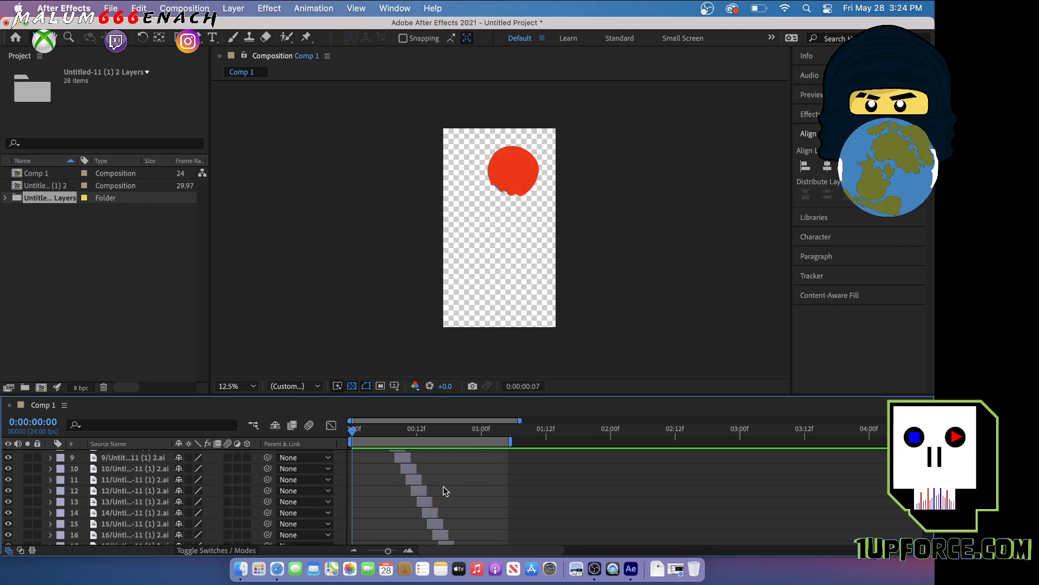
pyautogui.scroll(3, 444, 486)
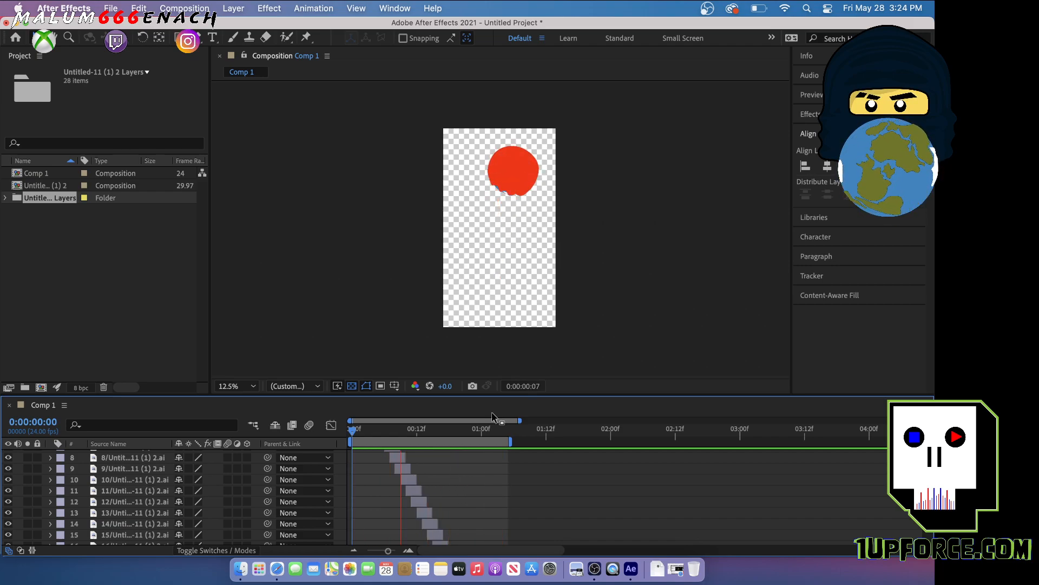
# Stop the playback, enlarge the timeline, and shift drip layers 6 to 12 forward in time so each starts where the preceding drawing ends
pyautogui.moveTo(506, 402); pyautogui.dragTo(508, 226)
pyautogui.press('space')
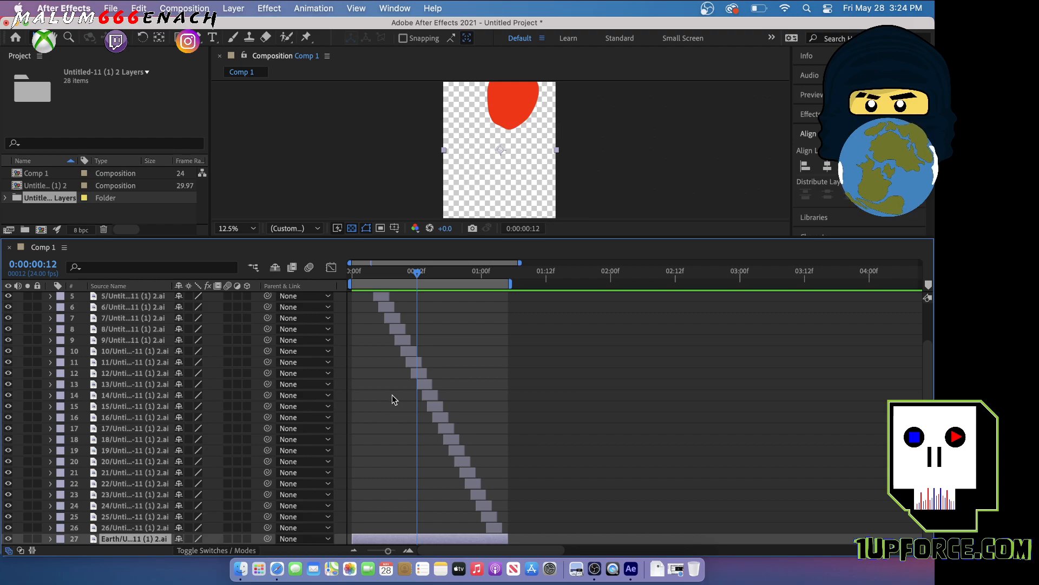
pyautogui.click(146, 299)
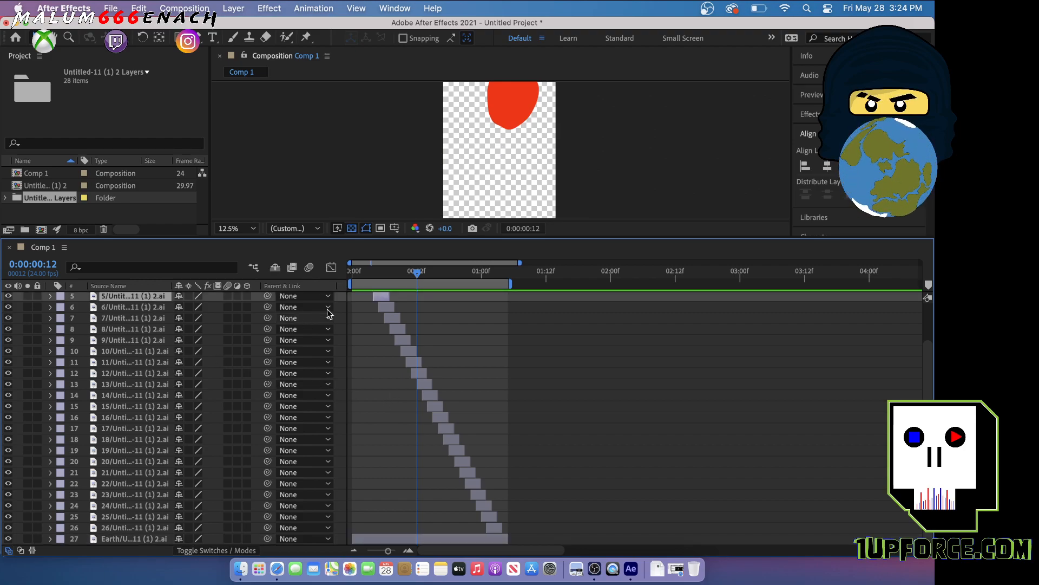
pyautogui.doubleClick(386, 307)
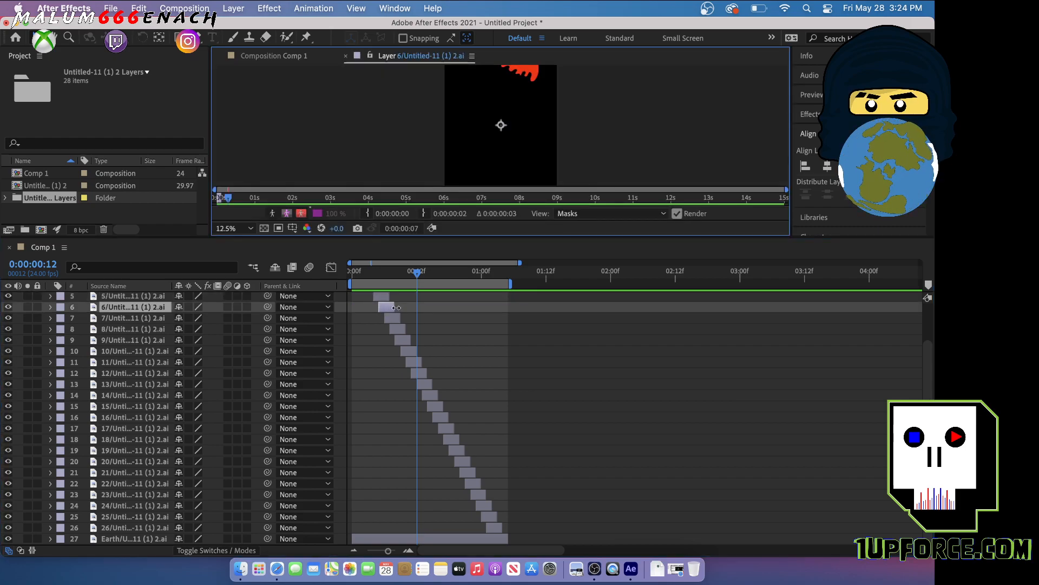
pyautogui.moveTo(384, 306); pyautogui.dragTo(486, 377)
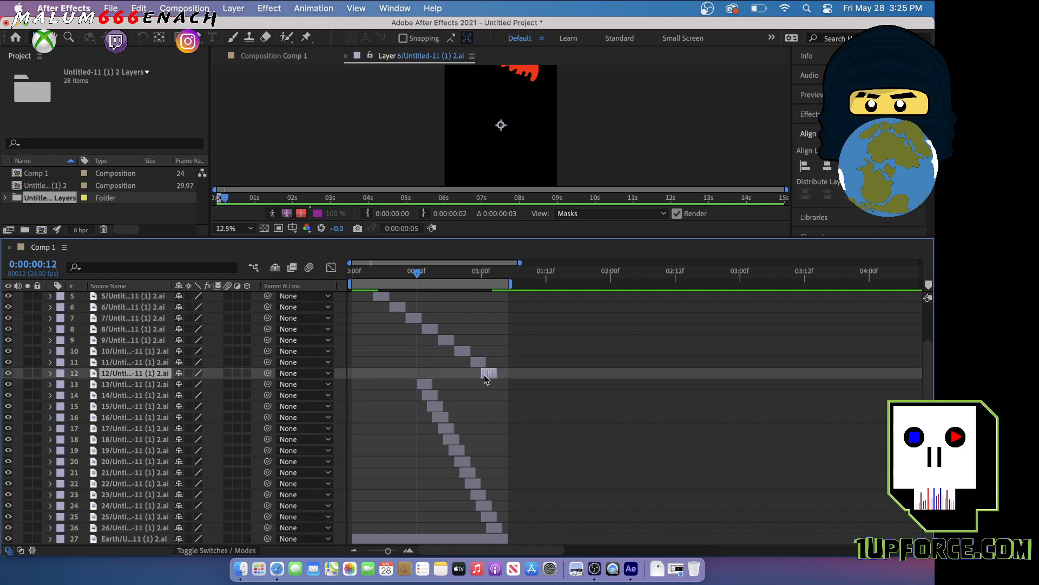
# Shift drip layers 13 to 19 forward in time so each starts exactly where the preceding drawing ends
pyautogui.moveTo(423, 384); pyautogui.dragTo(511, 391)
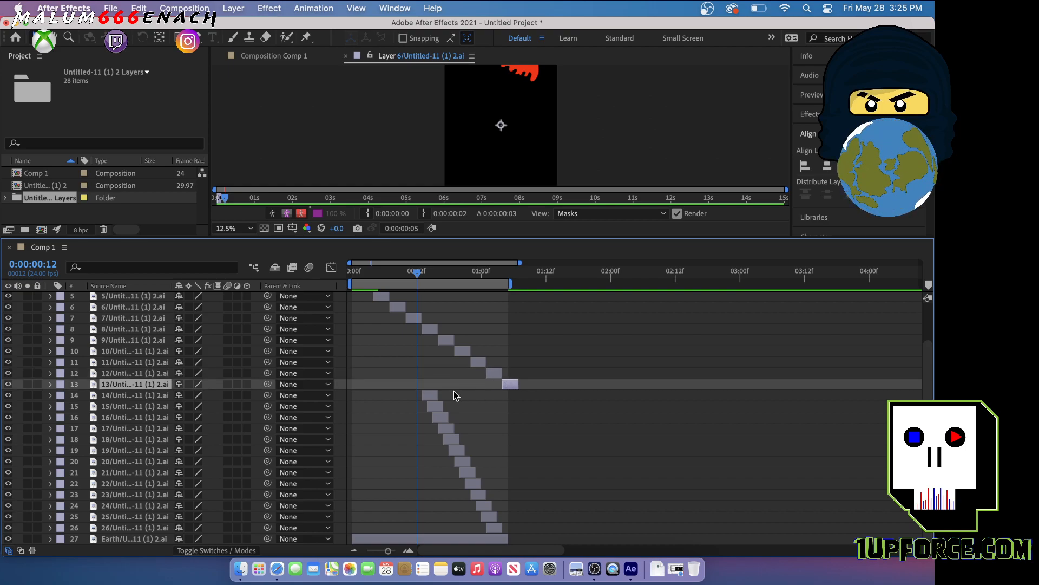
pyautogui.moveTo(433, 399); pyautogui.dragTo(531, 399)
pyautogui.moveTo(433, 405); pyautogui.dragTo(537, 409)
pyautogui.moveTo(441, 420); pyautogui.dragTo(559, 422)
pyautogui.moveTo(448, 433); pyautogui.dragTo(578, 430)
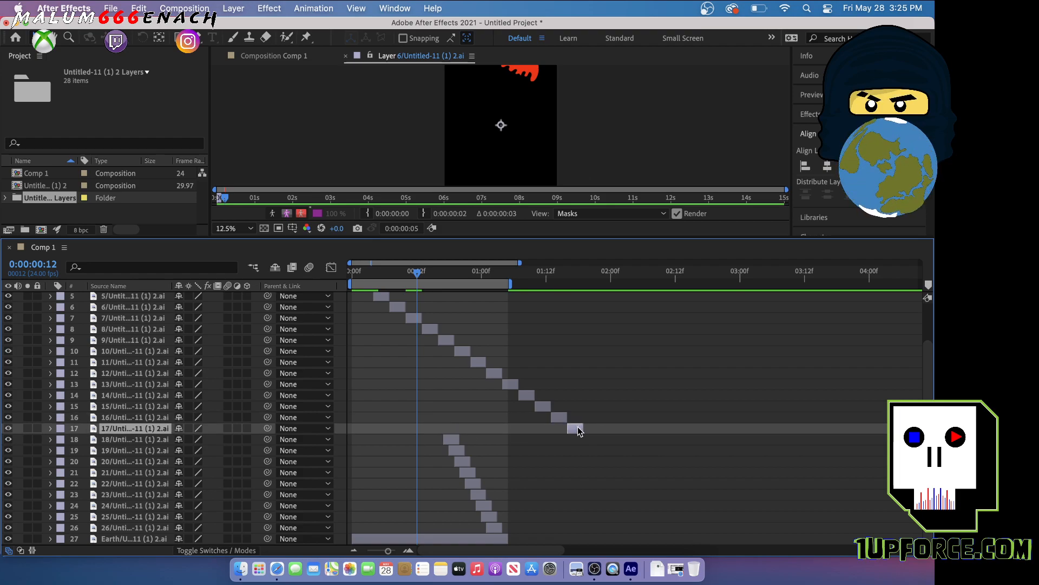
pyautogui.moveTo(456, 444); pyautogui.dragTo(597, 441)
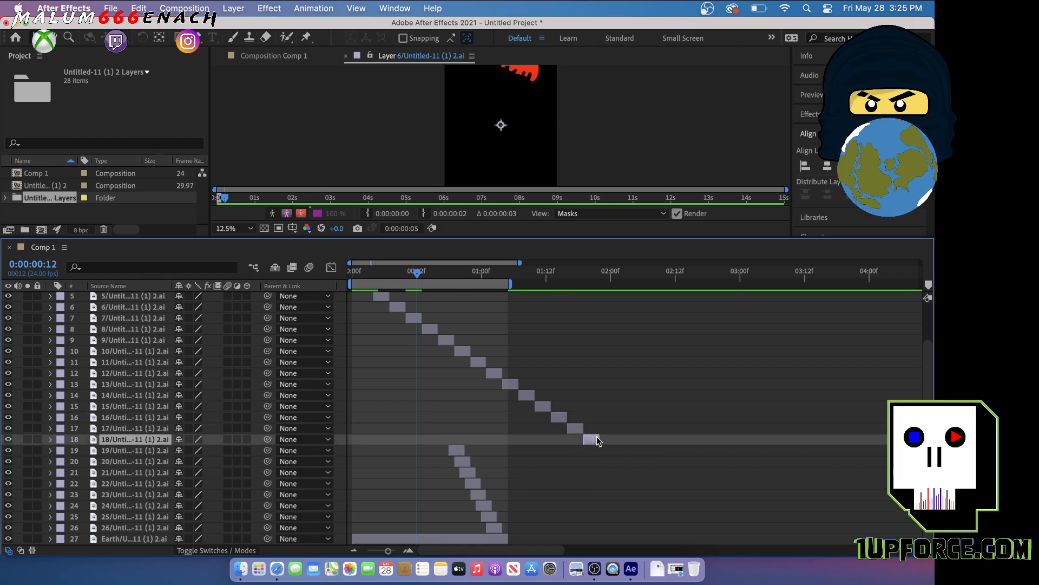
pyautogui.moveTo(451, 450); pyautogui.dragTo(609, 455)
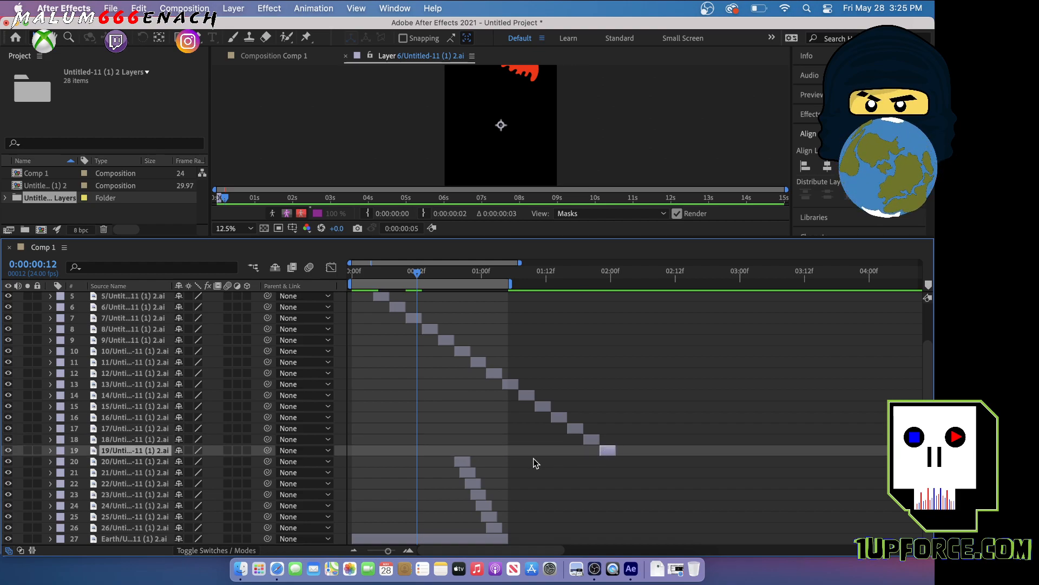
# Continue the end-to-end staircase by moving drip layers 20 to 26 so each begins at the end of the drawing before it
pyautogui.moveTo(470, 461); pyautogui.dragTo(631, 462)
pyautogui.moveTo(468, 478); pyautogui.dragTo(640, 475)
pyautogui.moveTo(472, 490); pyautogui.dragTo(656, 484)
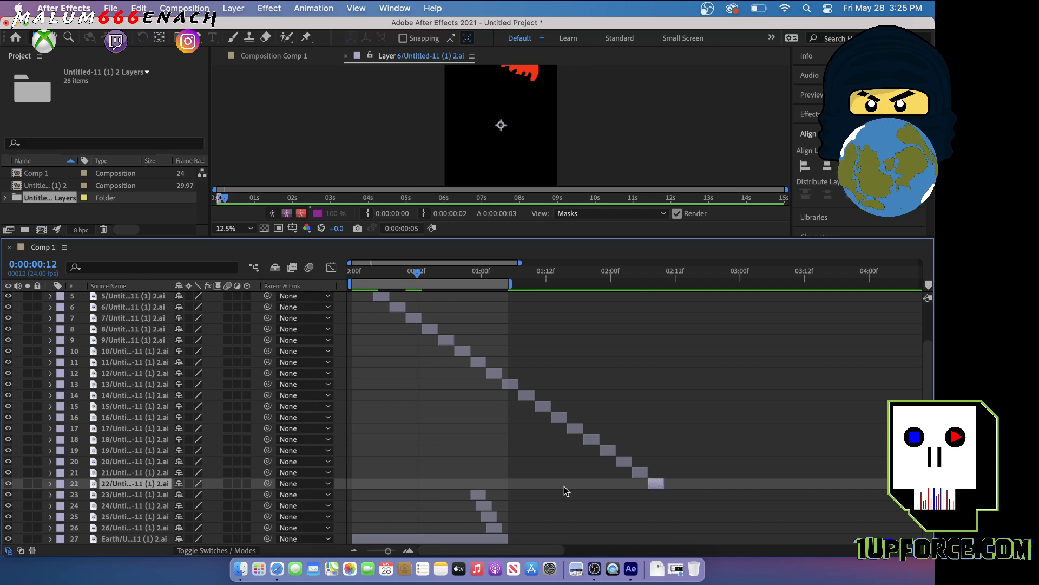
pyautogui.moveTo(479, 499); pyautogui.dragTo(675, 501)
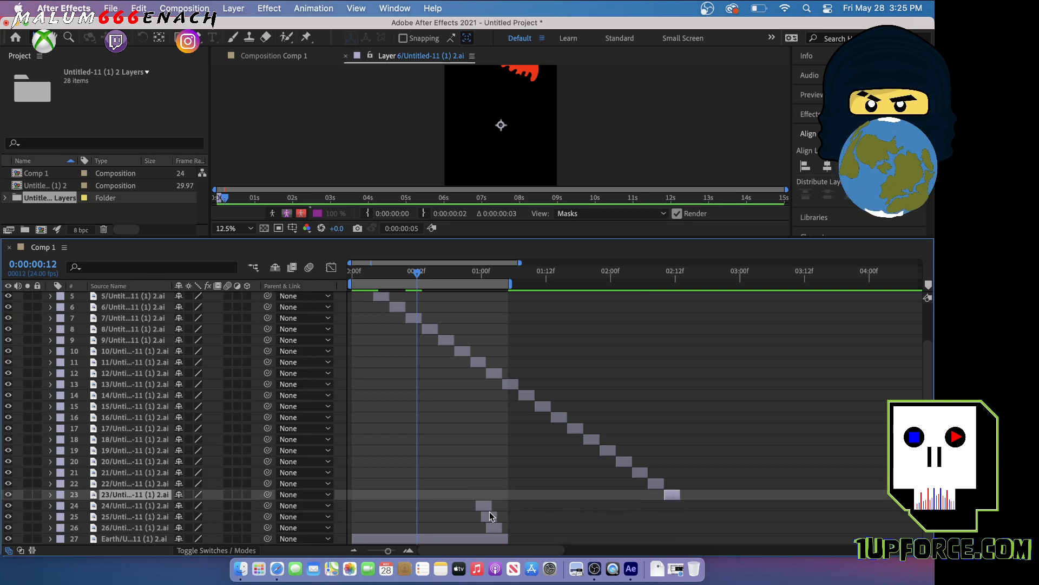
pyautogui.moveTo(485, 505); pyautogui.dragTo(692, 514)
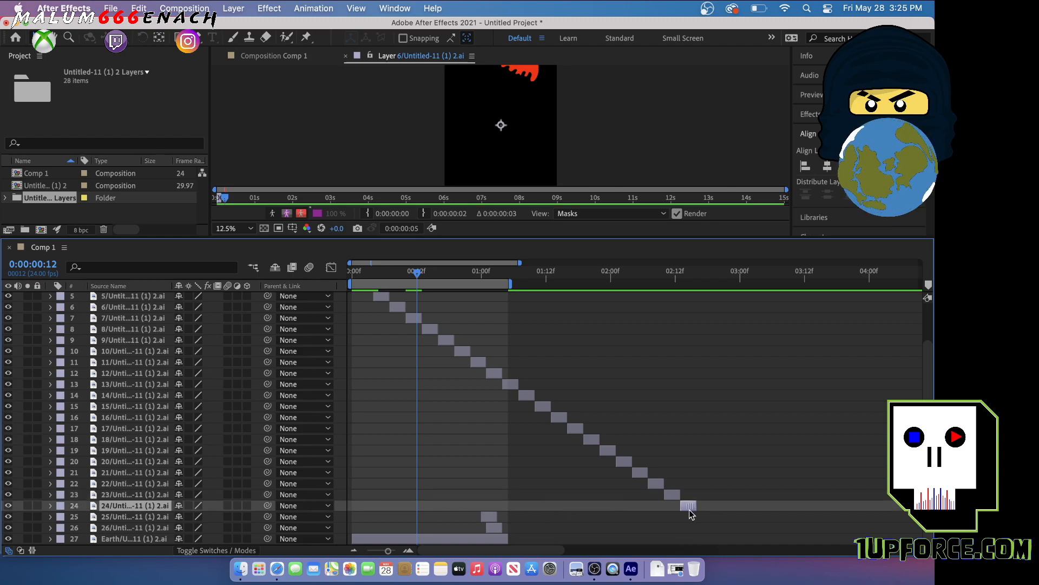
pyautogui.moveTo(488, 519); pyautogui.dragTo(705, 518)
pyautogui.moveTo(495, 532); pyautogui.dragTo(720, 528)
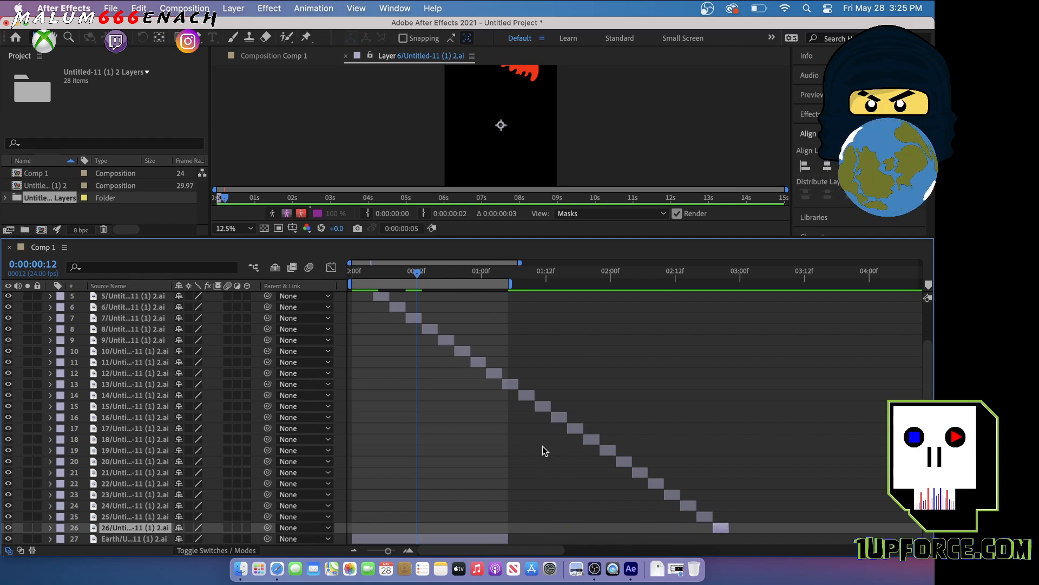
# Extend the Earth layer just past the last drip drawing and end the work area at 0:00:02:22
pyautogui.moveTo(417, 276); pyautogui.dragTo(732, 311)
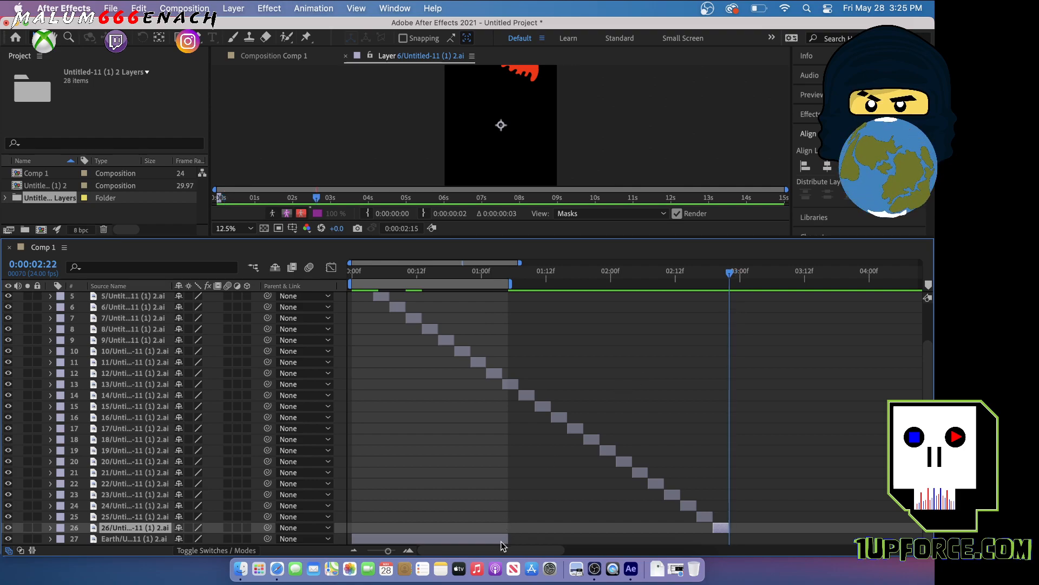
pyautogui.moveTo(505, 539); pyautogui.dragTo(734, 544)
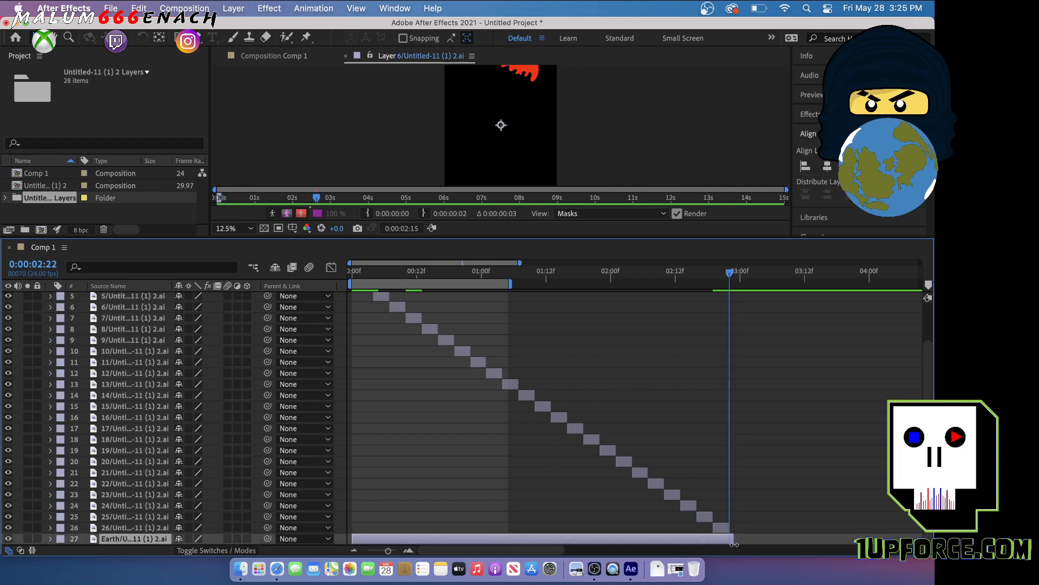
pyautogui.press('n')
# Close the view of layer 6, set the work area's end at 0:00:02:20, and play Comp 1
pyautogui.press('space')
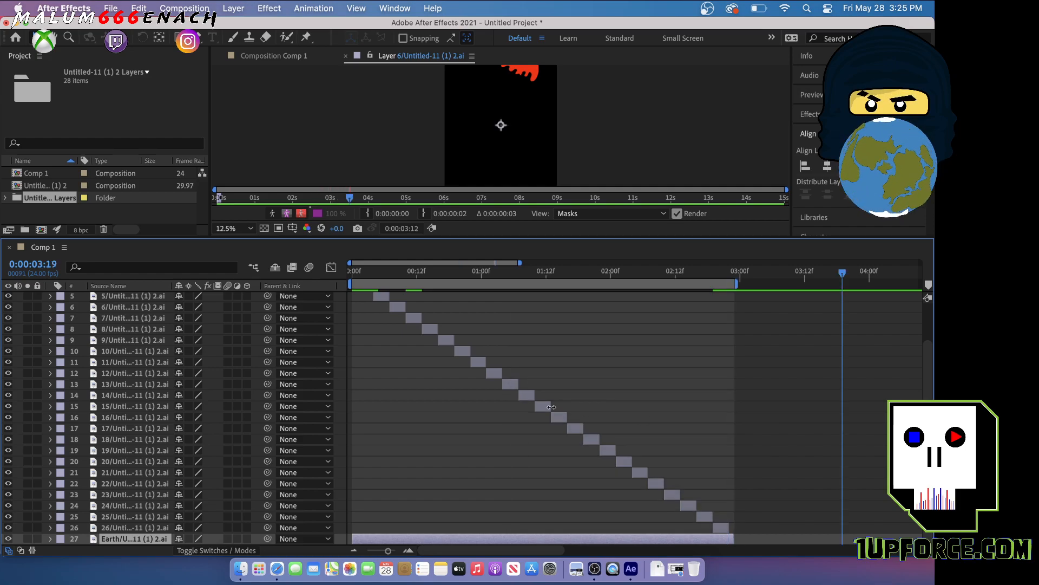
pyautogui.scroll(2, 551, 406)
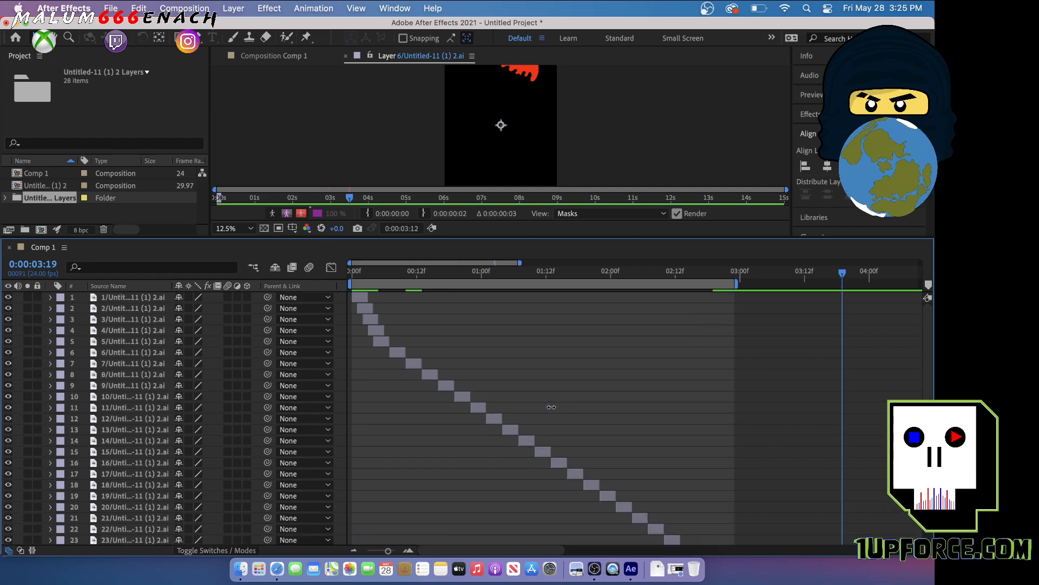
pyautogui.click(345, 55)
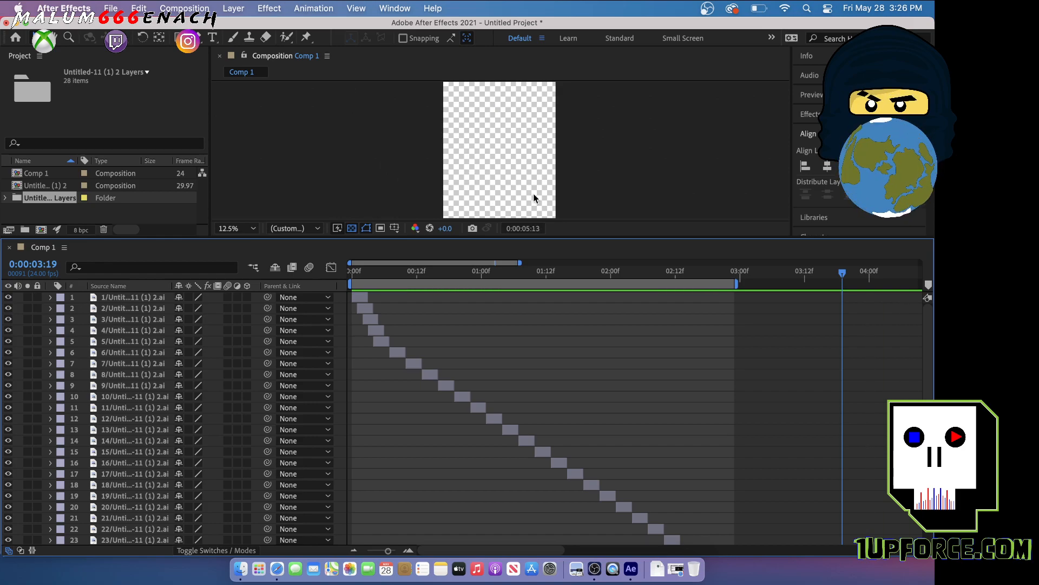
pyautogui.scroll(-2, 578, 304)
pyautogui.scroll(2, 579, 305)
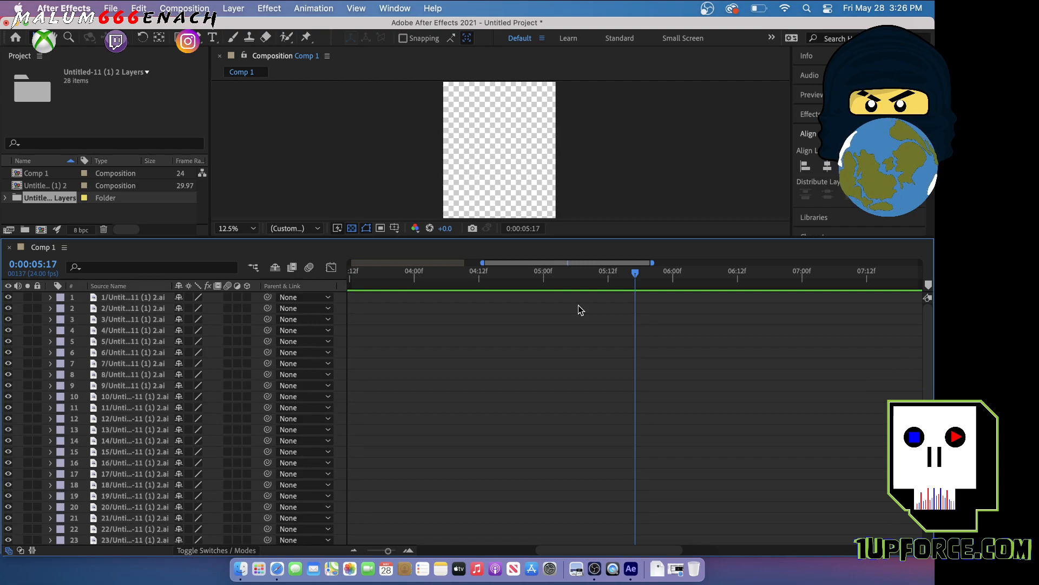
pyautogui.moveTo(635, 275); pyautogui.dragTo(720, 307)
pyautogui.press('n')
pyautogui.press('space')
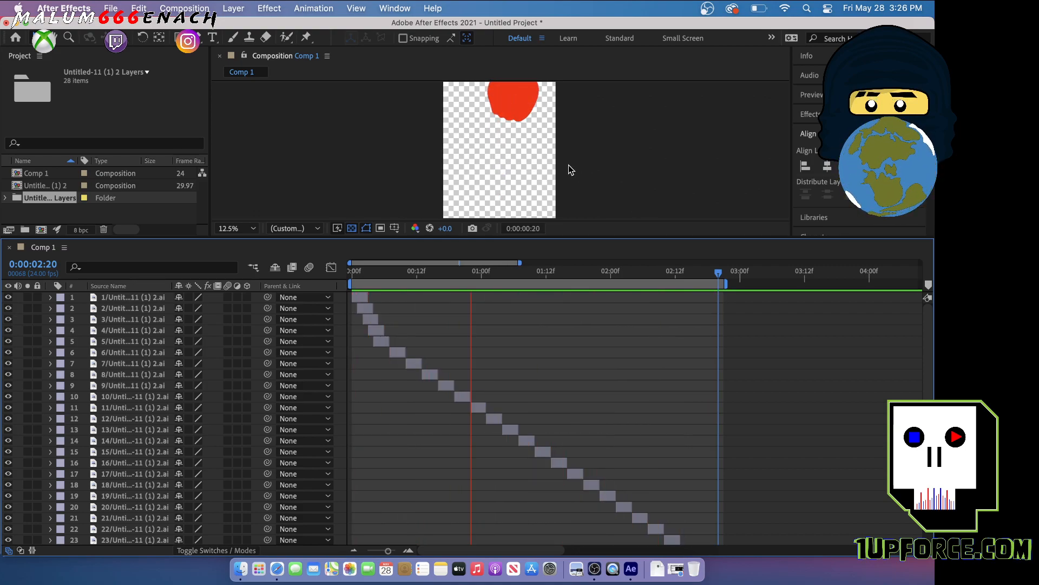
pyautogui.press('space')
# Enlarge the timeline to show all layers and shift layers 5 to 26 together so drawing 5 starts just before the one-second mark
pyautogui.moveTo(551, 236); pyautogui.dragTo(588, 396)
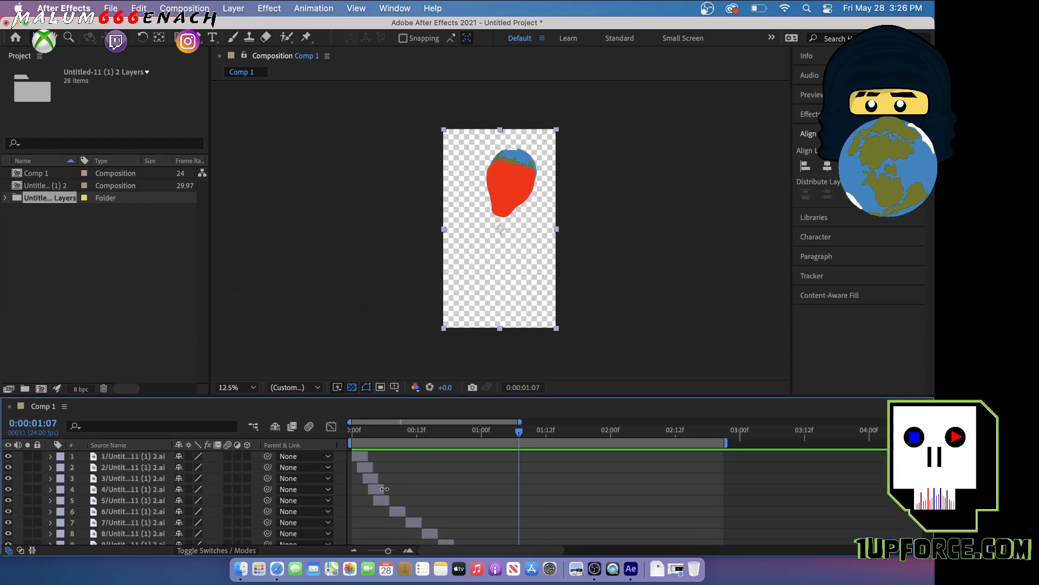
pyautogui.scroll(-5, 377, 503)
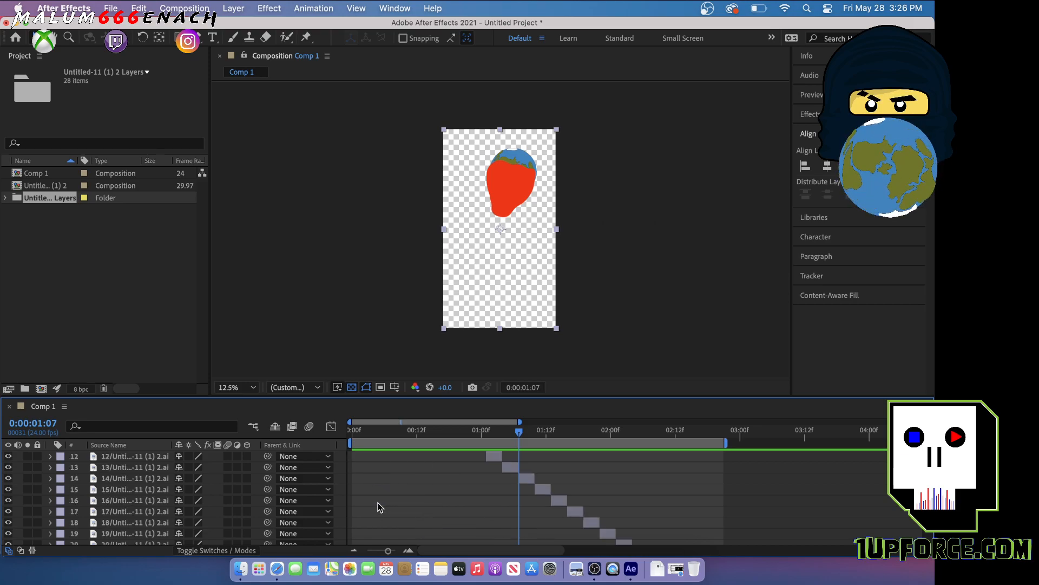
pyautogui.scroll(3, 378, 502)
pyautogui.moveTo(571, 396); pyautogui.dragTo(571, 140)
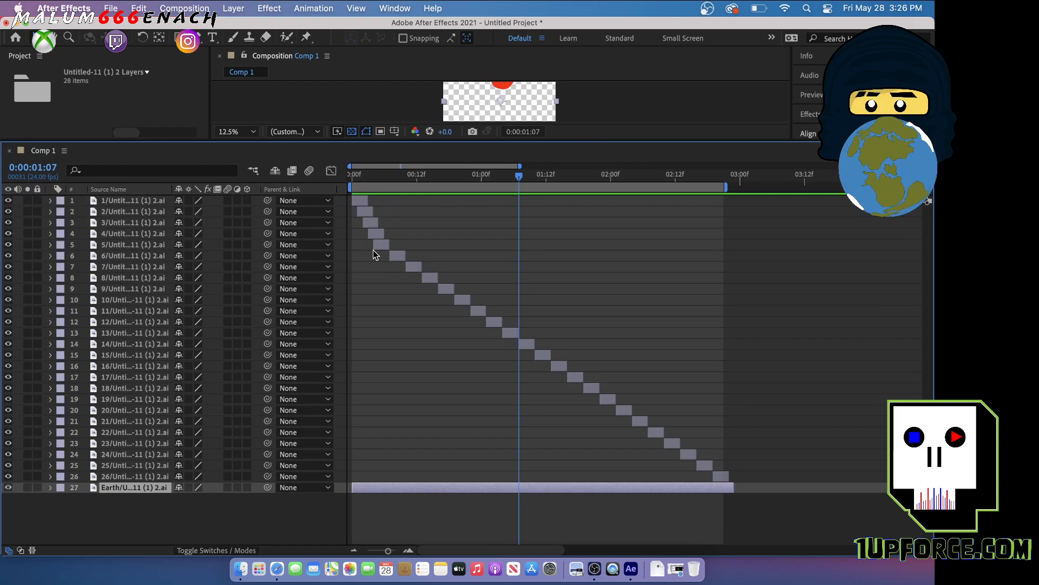
pyautogui.click(155, 246)
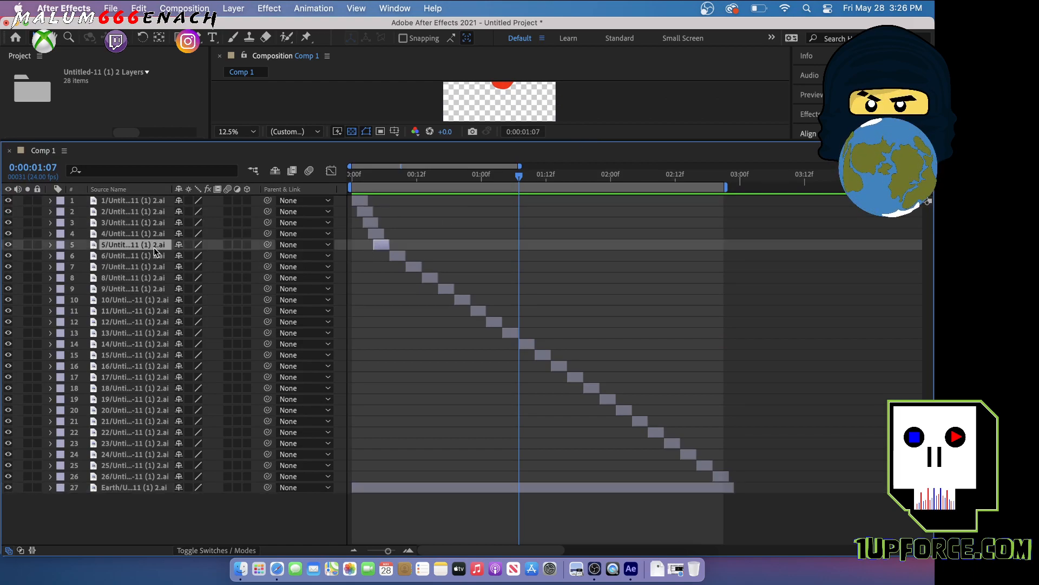
pyautogui.keyDown('shift'); pyautogui.click(143, 478); pyautogui.keyUp('shift')
pyautogui.moveTo(381, 248); pyautogui.dragTo(486, 250)
# Move drip layers 2, 3 and 4 so they follow layer 1 end to end without overlapping
pyautogui.doubleClick(367, 212)
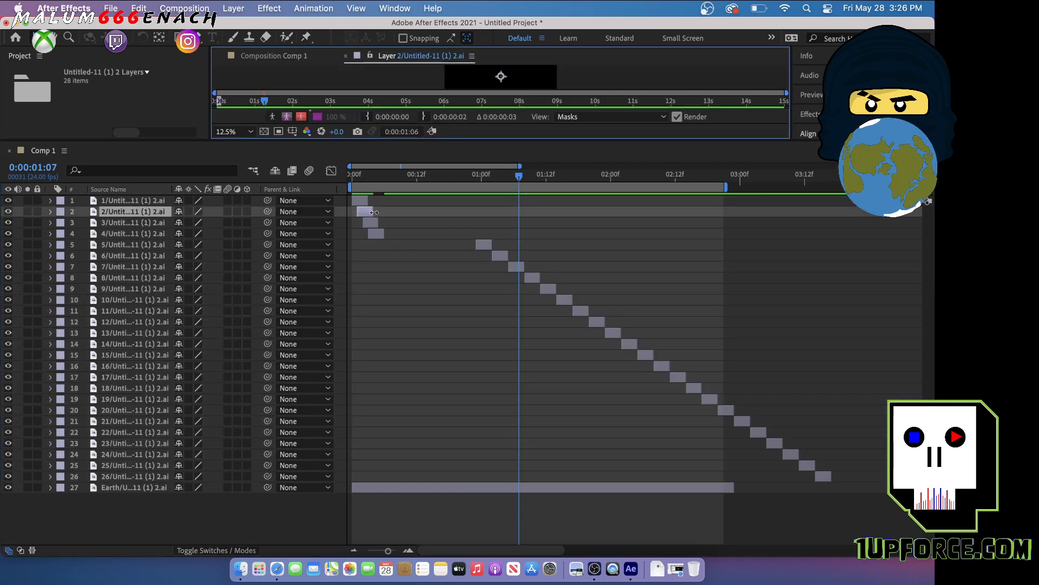
pyautogui.moveTo(371, 212); pyautogui.dragTo(407, 239)
pyautogui.click(372, 224)
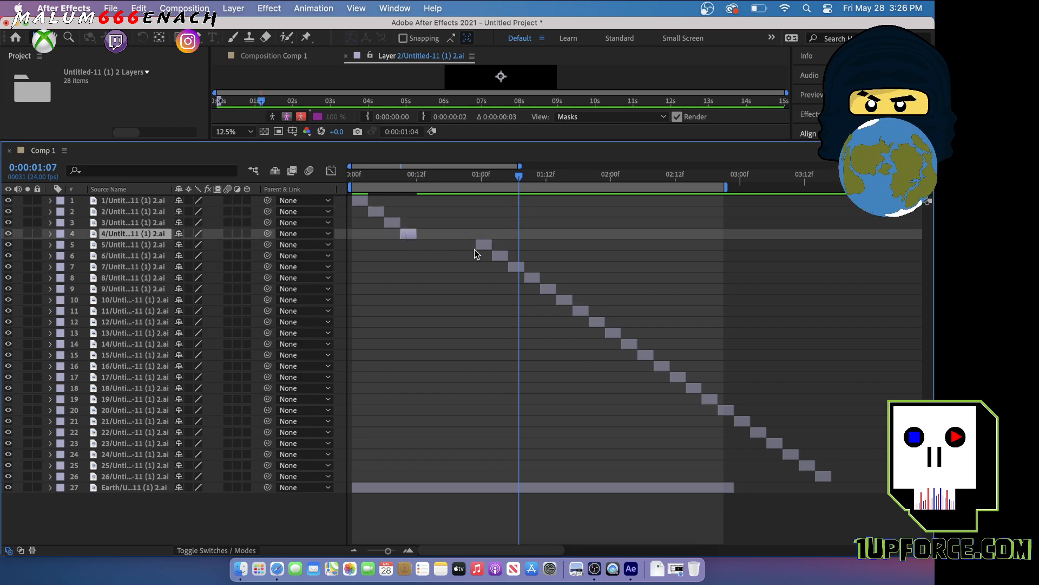
# Move layers 5 to 26 together back in time so drawing 5 starts where drawing 4 ends
pyautogui.click(161, 245)
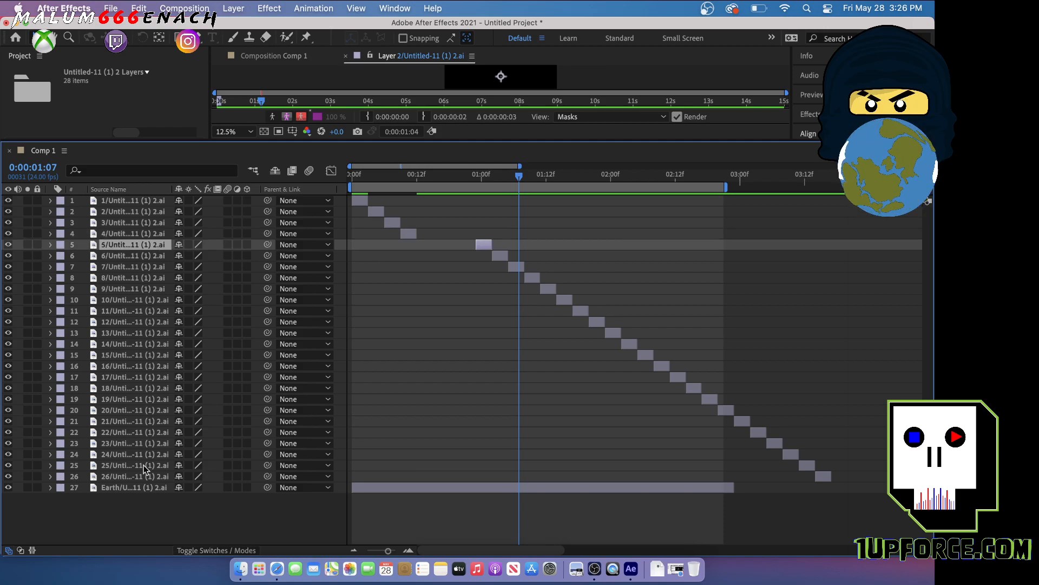
pyautogui.keyDown('shift'); pyautogui.click(151, 479); pyautogui.keyUp('shift')
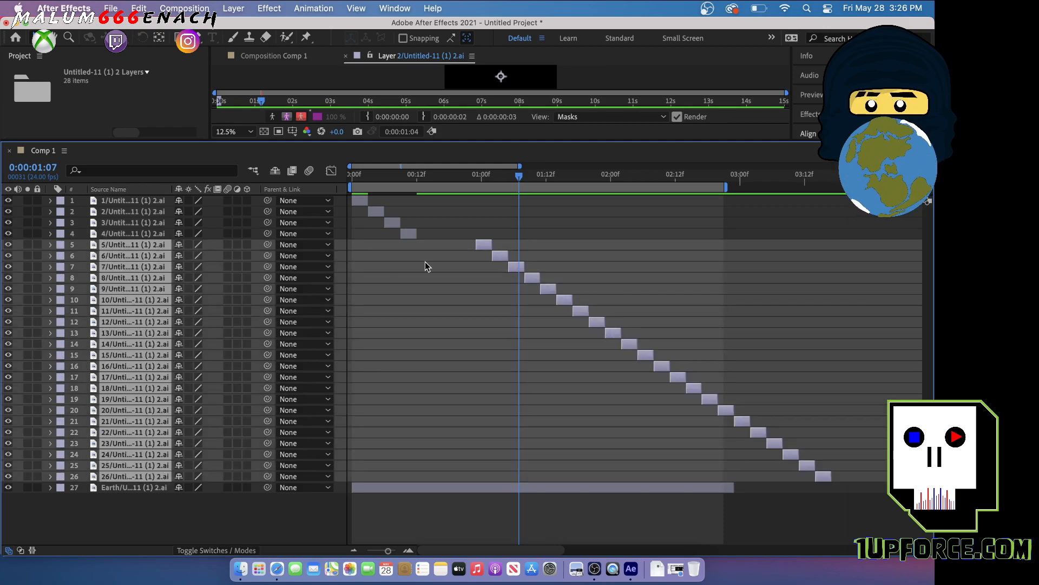
pyautogui.moveTo(486, 244); pyautogui.dragTo(427, 259)
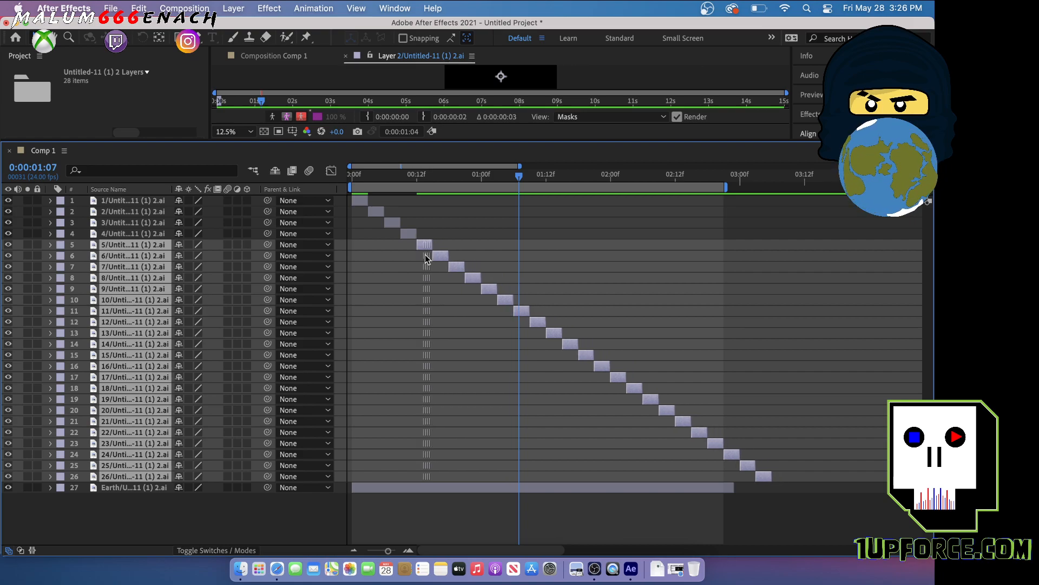
# Extend the Earth layer past the end of drawing 26 and set the work area's end at 0:00:03:07
pyautogui.moveTo(739, 489); pyautogui.dragTo(783, 489)
pyautogui.click(777, 178)
pyautogui.moveTo(784, 177); pyautogui.dragTo(780, 179)
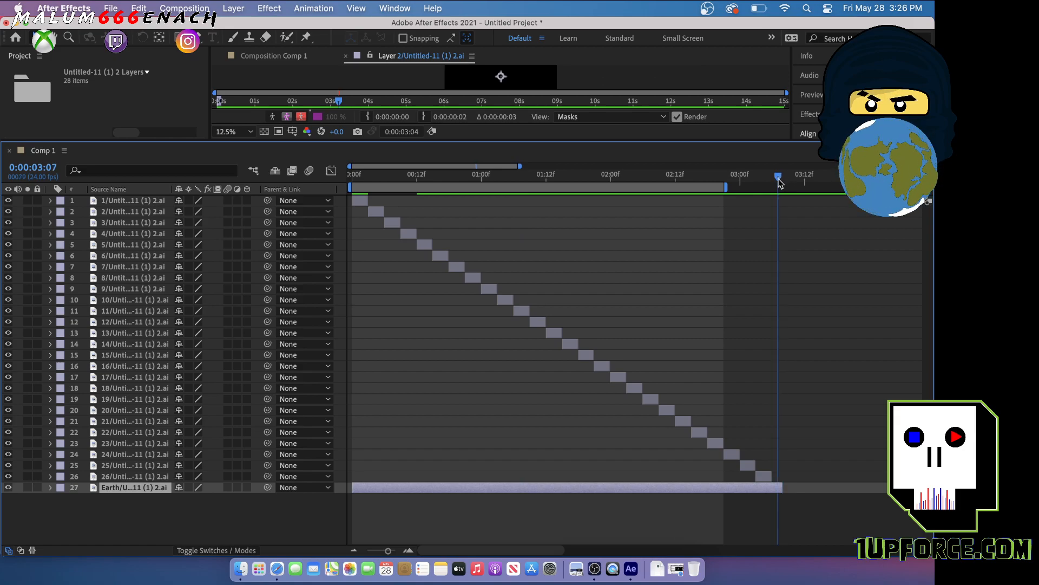
pyautogui.press('n')
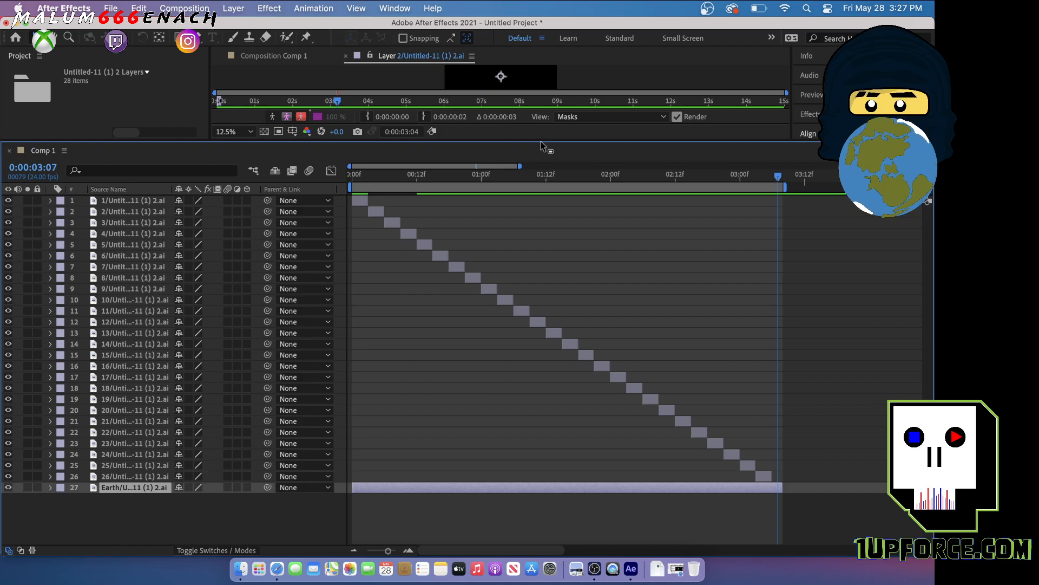
# Enlarge the viewer, close the view of layer 2, and play the retimed drip animation in Comp 1
pyautogui.moveTo(542, 139); pyautogui.dragTo(561, 390)
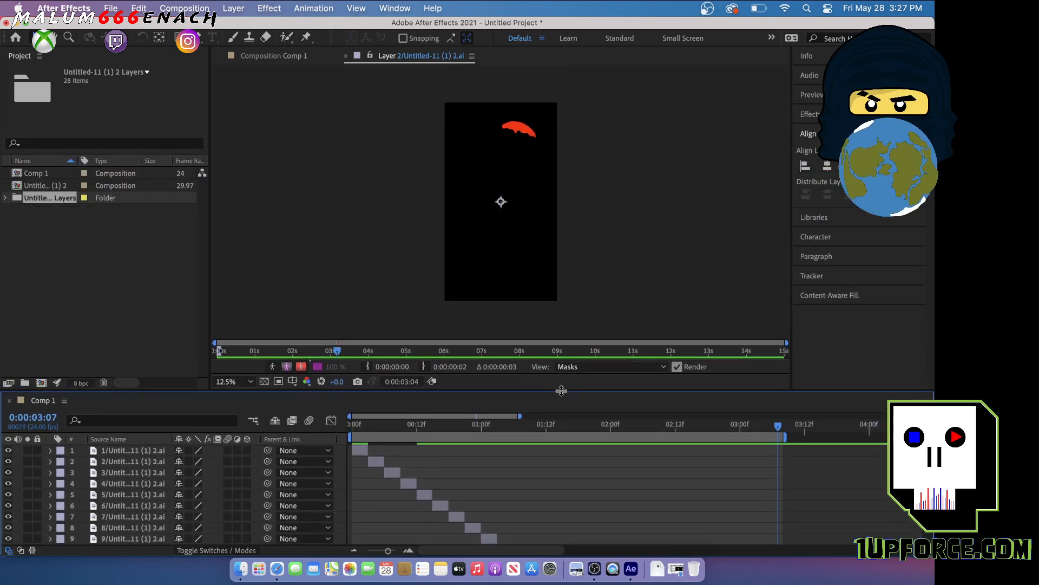
pyautogui.click(345, 56)
pyautogui.press('space')
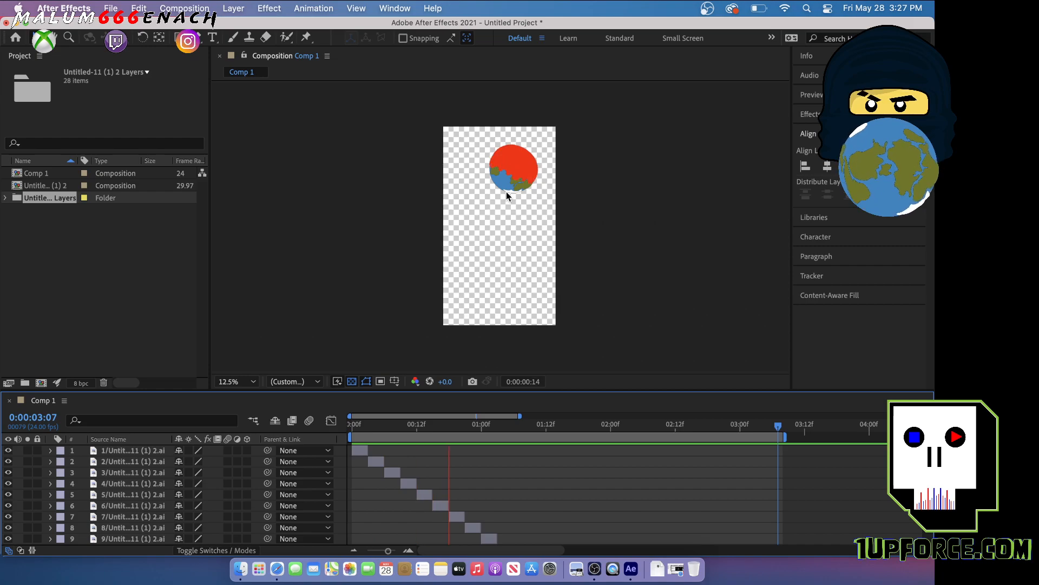
pyautogui.press('space')
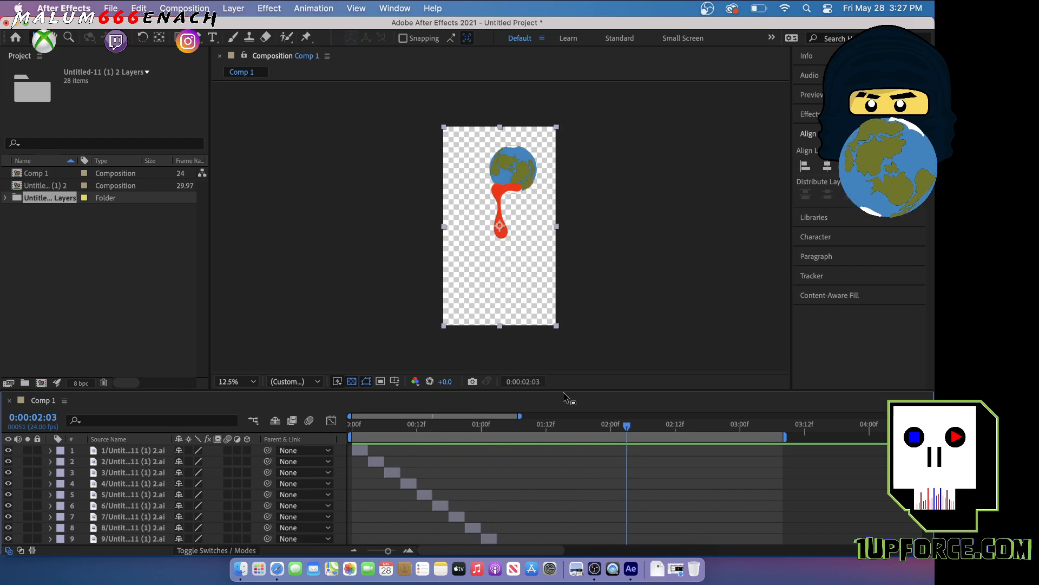
# Enlarge the timeline and pre-compose drawing layers 1 to 26, without the Earth, into a new composition named drip
pyautogui.moveTo(572, 391); pyautogui.dragTo(567, 158)
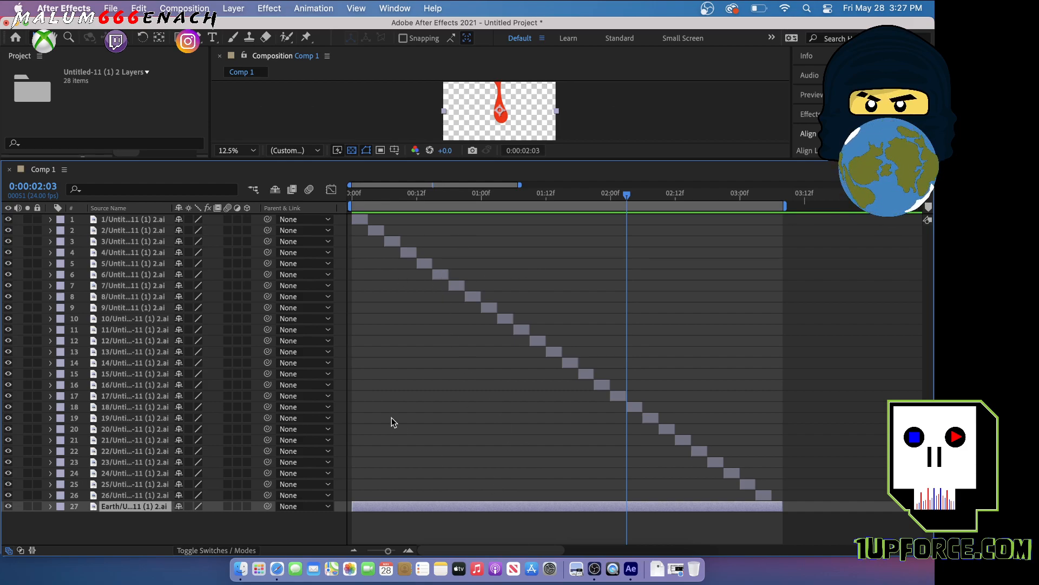
pyautogui.click(150, 220)
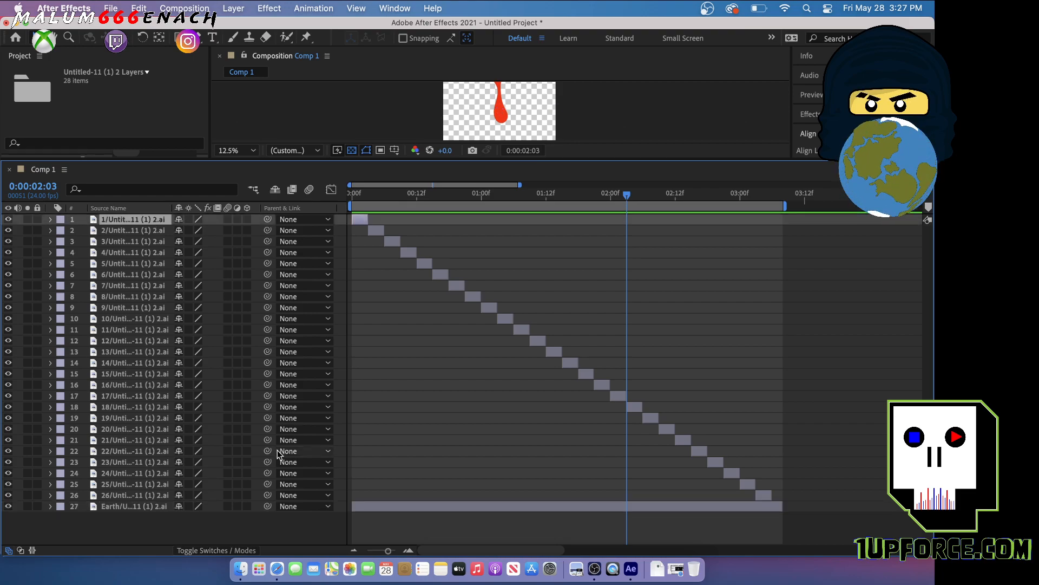
pyautogui.keyDown('shift'); pyautogui.click(157, 493); pyautogui.keyUp('shift')
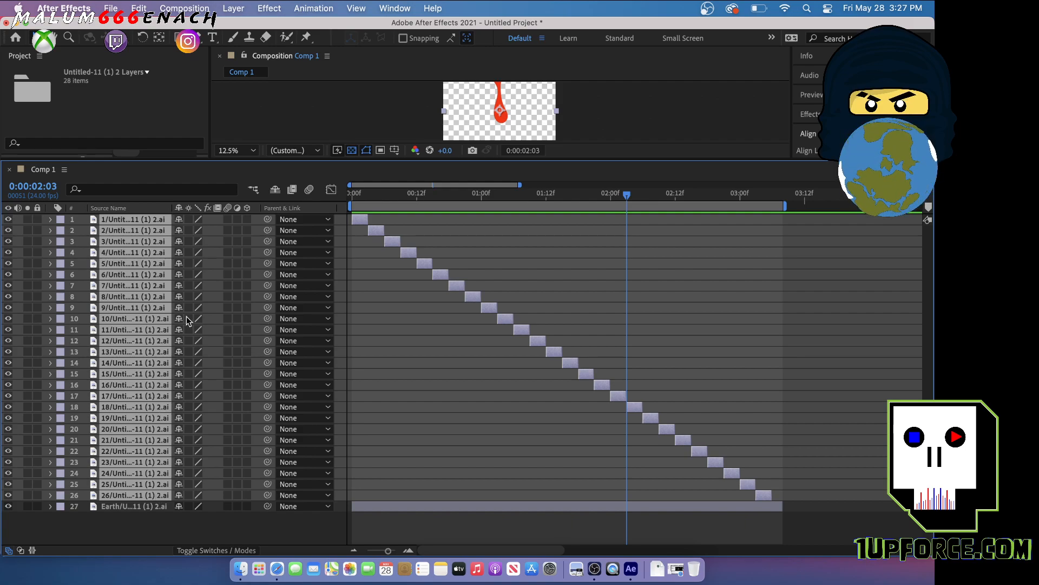
pyautogui.rightClick(140, 276)
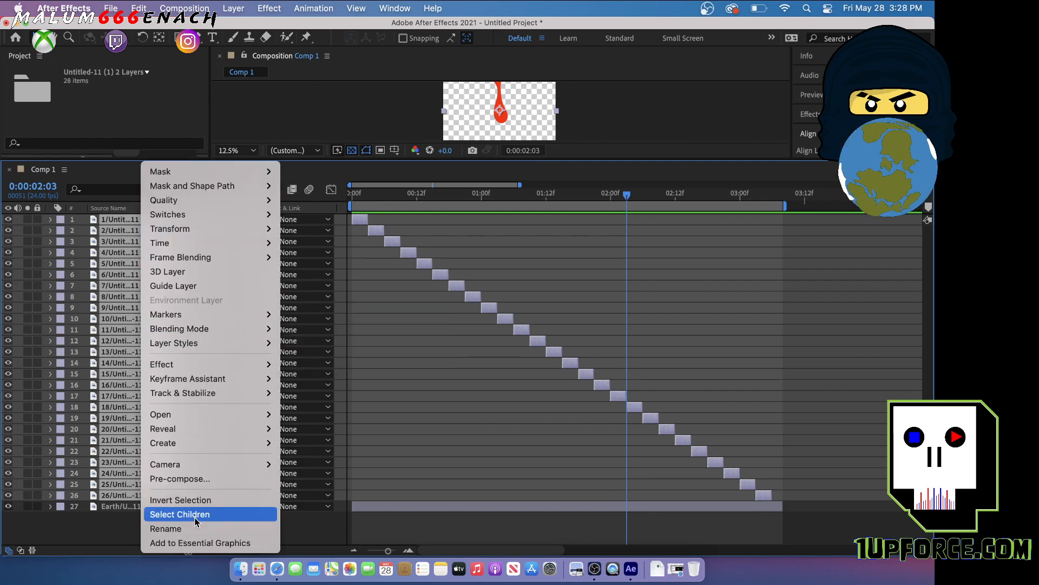
pyautogui.click(206, 480)
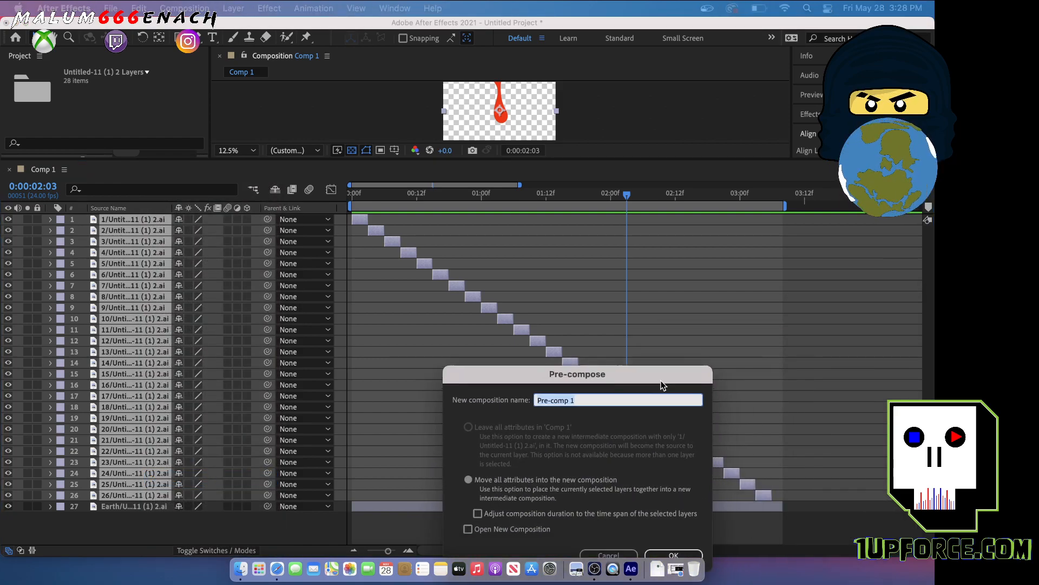
pyautogui.moveTo(663, 388); pyautogui.dragTo(539, 187)
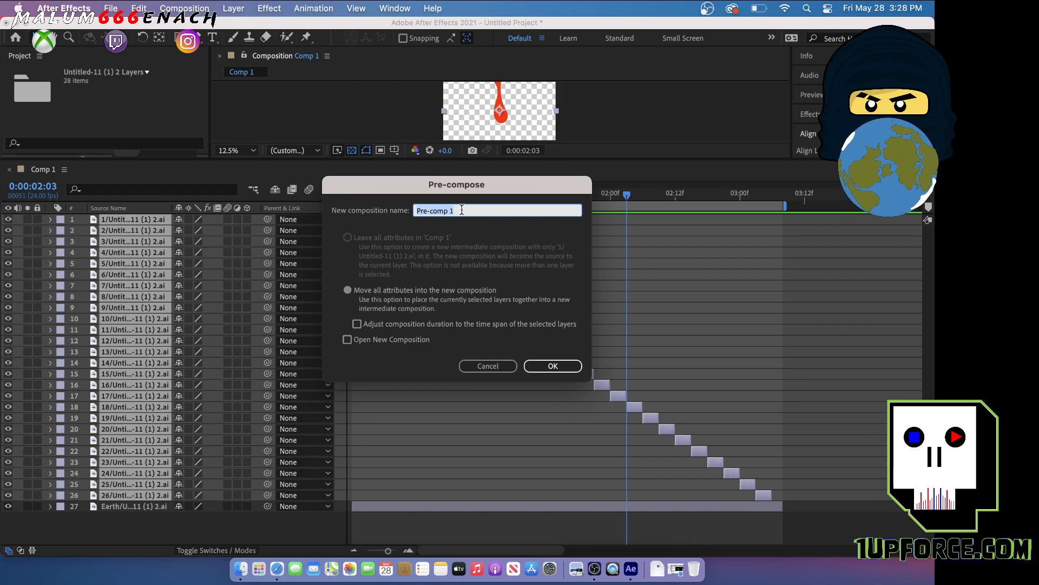
pyautogui.write('drip')
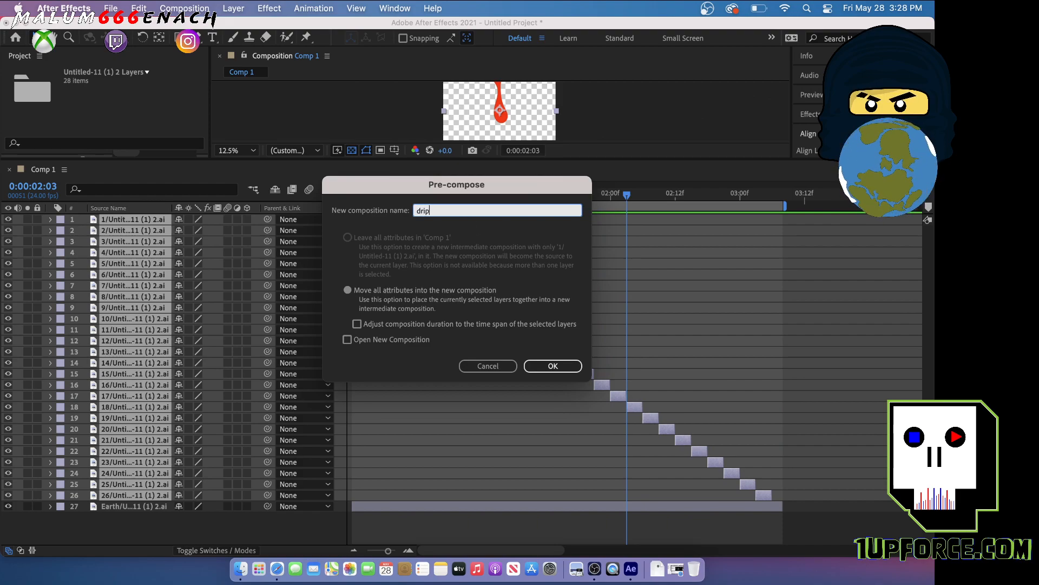
pyautogui.click(552, 366)
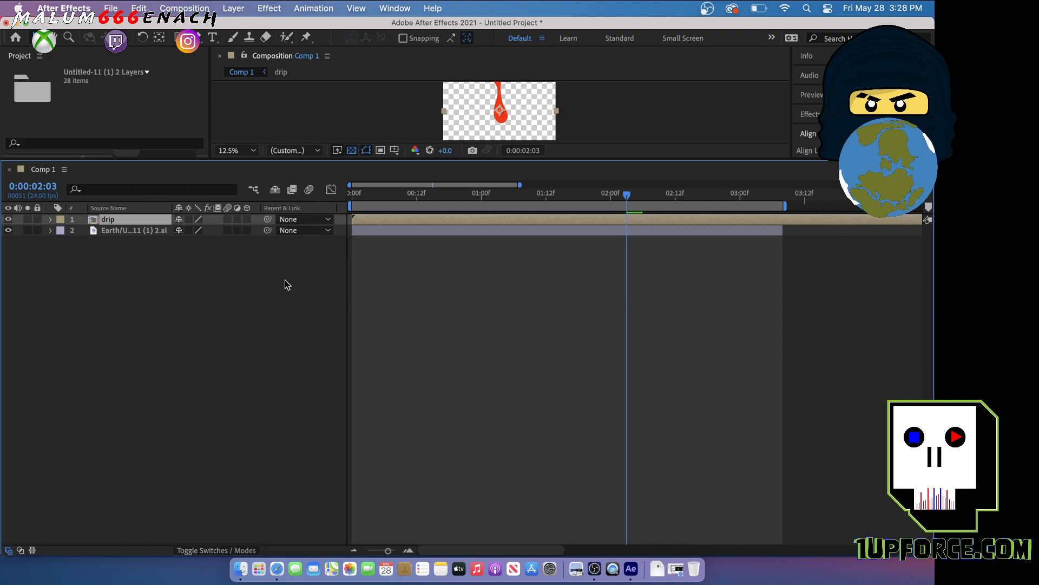
# Enlarge the viewer again and play Comp 1 from the start with the pre-composed drip
pyautogui.moveTo(530, 161); pyautogui.dragTo(530, 363)
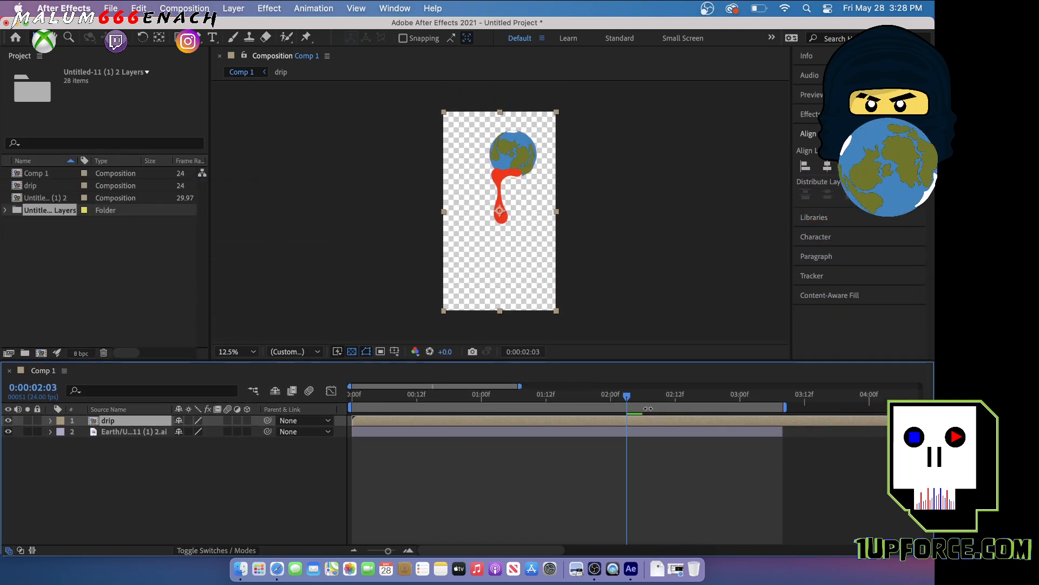
pyautogui.moveTo(627, 399); pyautogui.dragTo(351, 397)
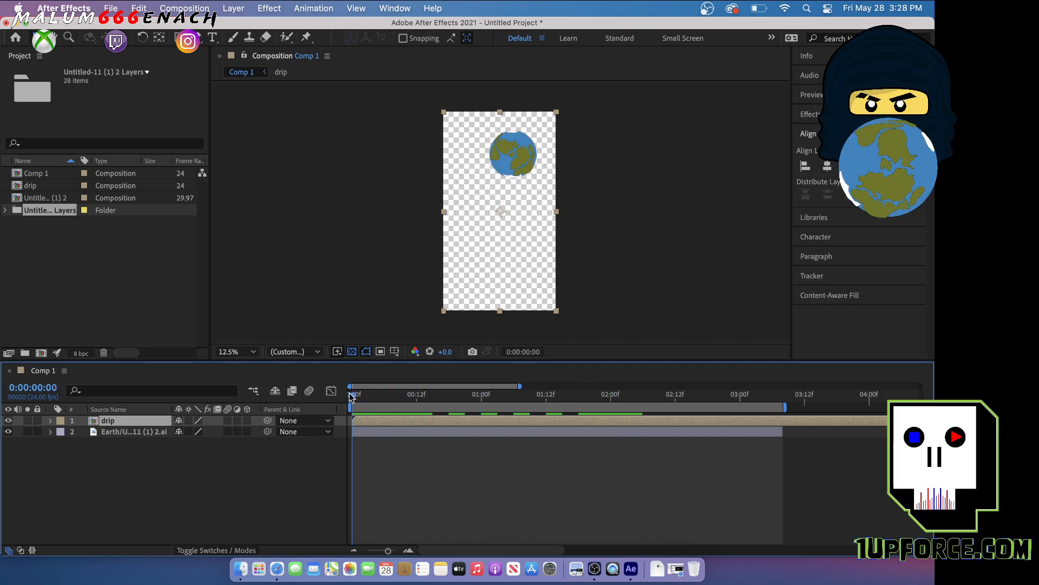
pyautogui.press('space')
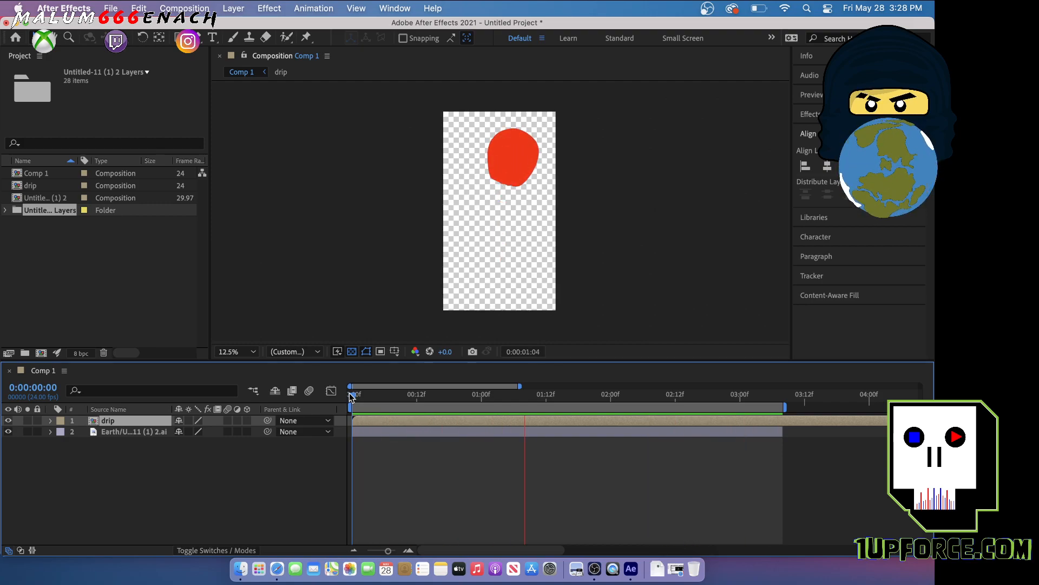
pyautogui.press('space')
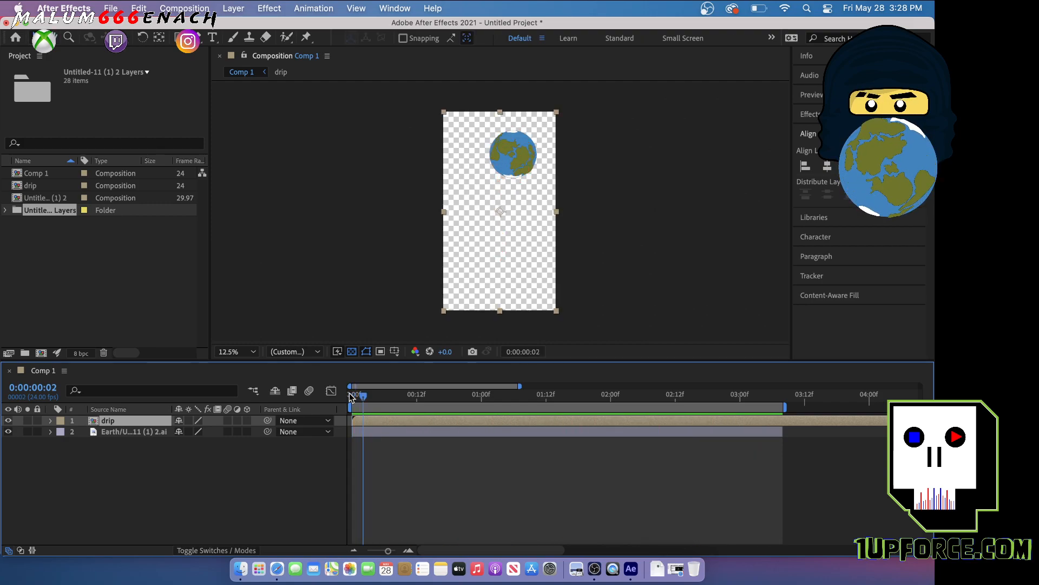
# Time-stretch the drip layer with a stretch factor of 60 and play Comp 1 from the start
pyautogui.rightClick(389, 426)
pyautogui.moveTo(454, 243)
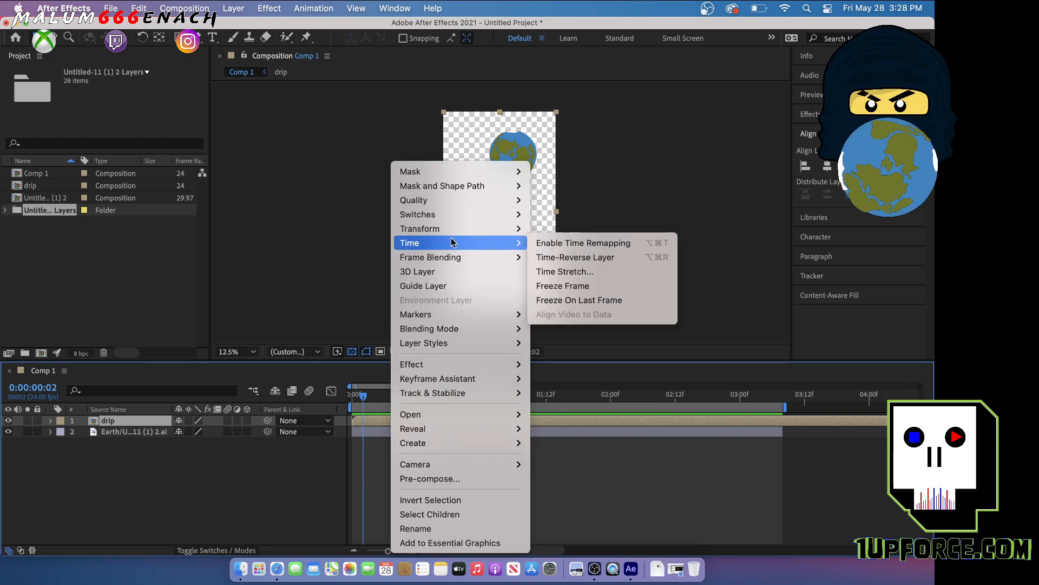
pyautogui.click(590, 272)
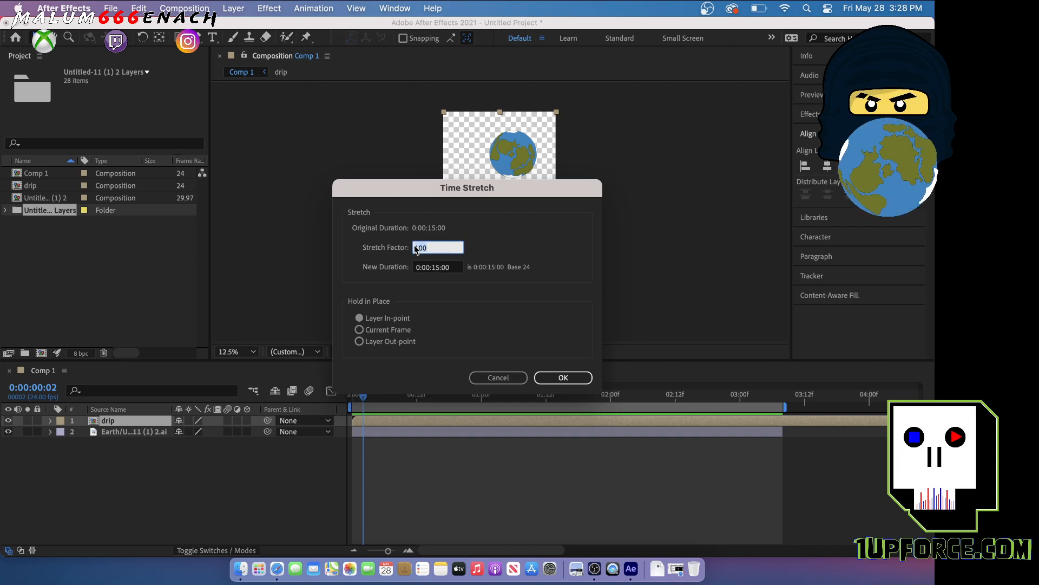
pyautogui.write('60')
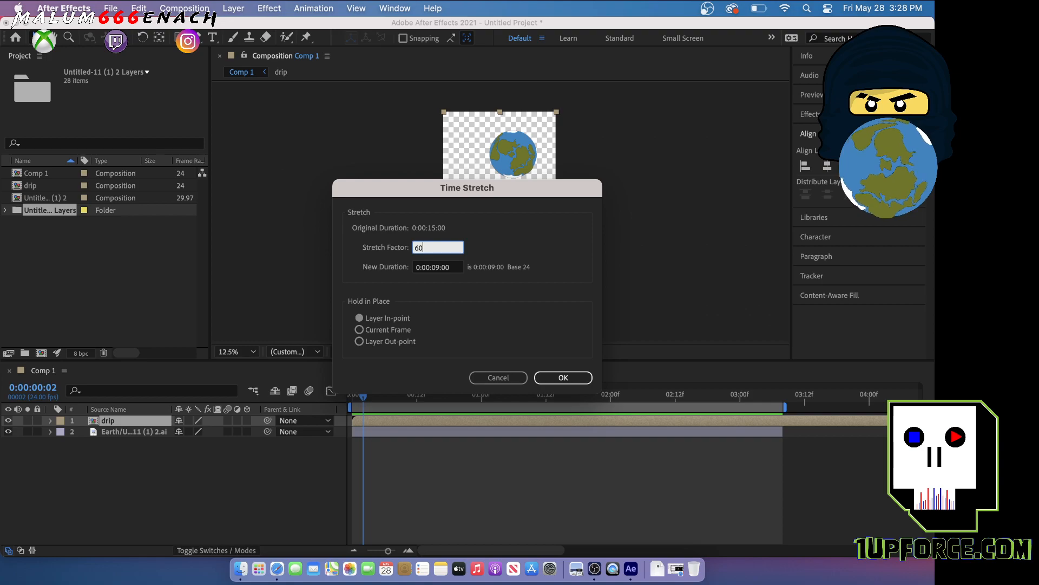
pyautogui.click(560, 376)
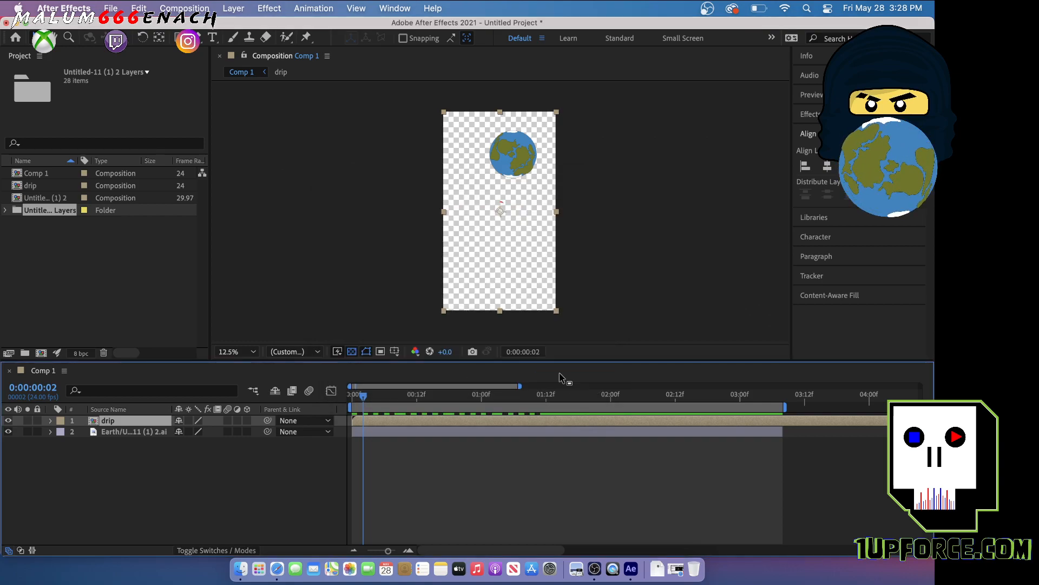
pyautogui.moveTo(363, 400); pyautogui.dragTo(352, 401)
pyautogui.press('space')
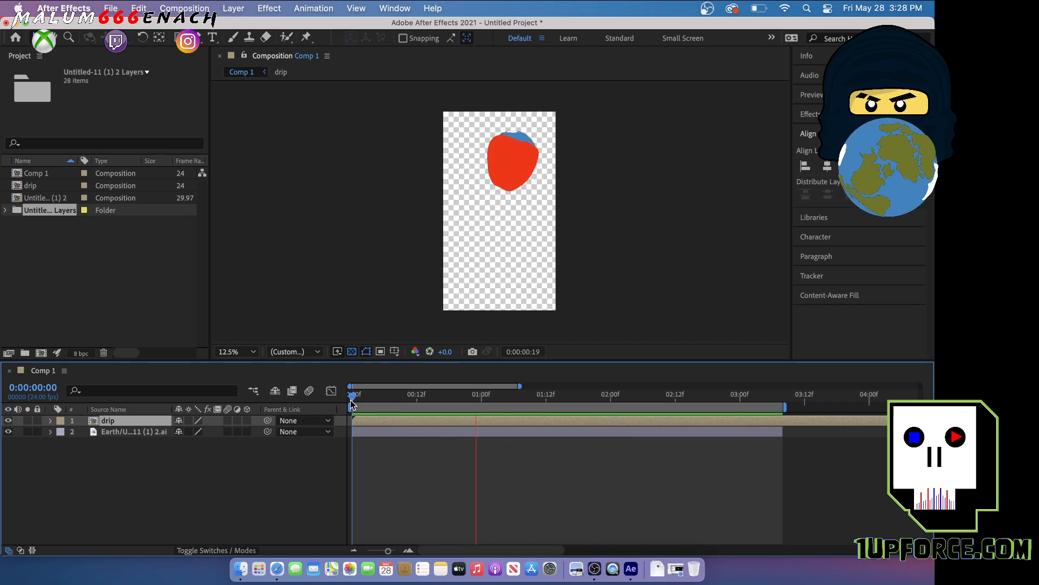
pyautogui.press('space')
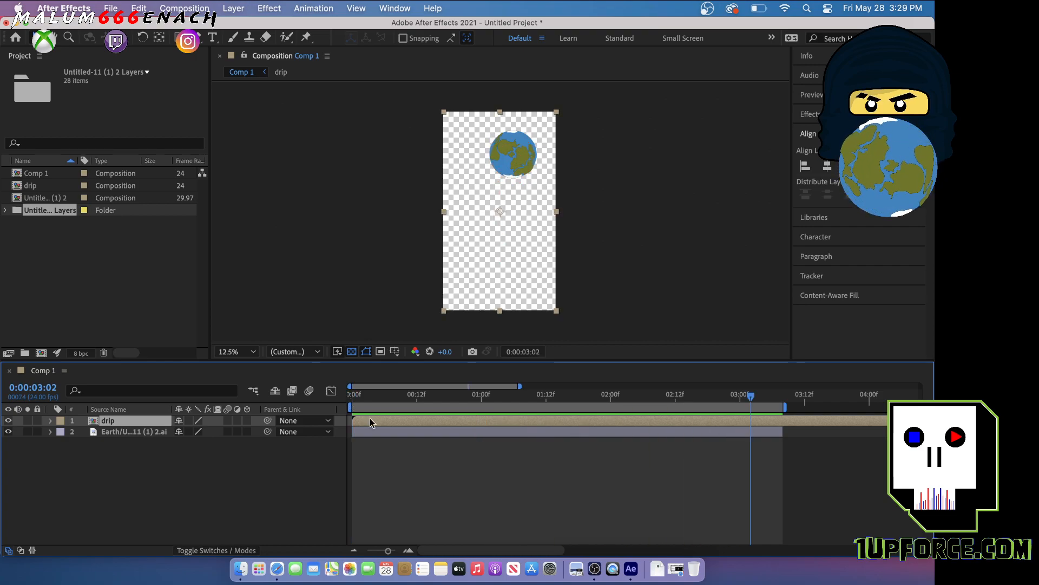
# Change the drip layer's stretch factor to 200 and play Comp 1 from the start
pyautogui.rightClick(370, 418)
pyautogui.moveTo(432, 243)
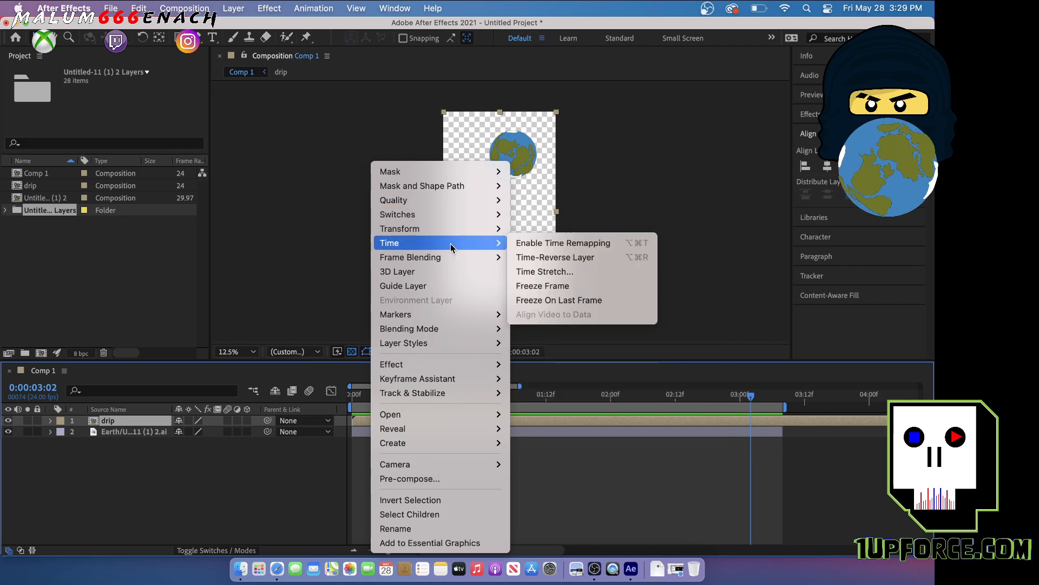
pyautogui.click(554, 275)
pyautogui.write('60')
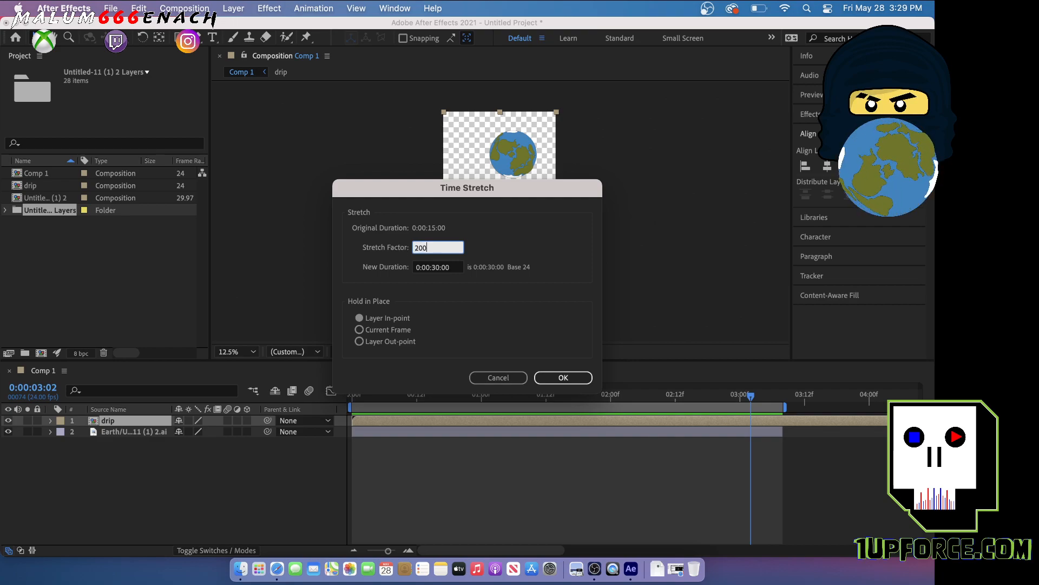
pyautogui.click(584, 378)
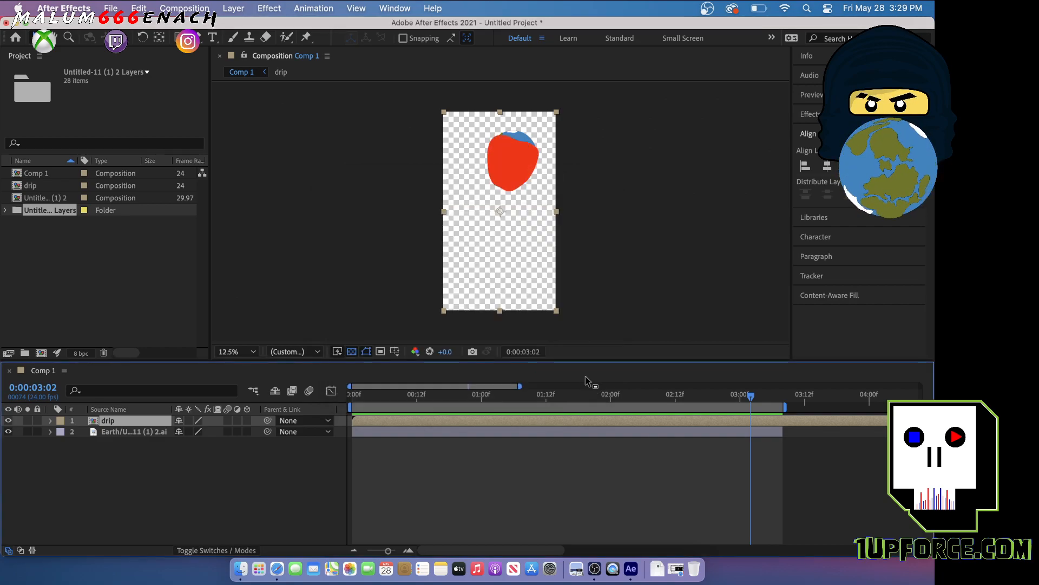
pyautogui.moveTo(755, 401); pyautogui.dragTo(317, 388)
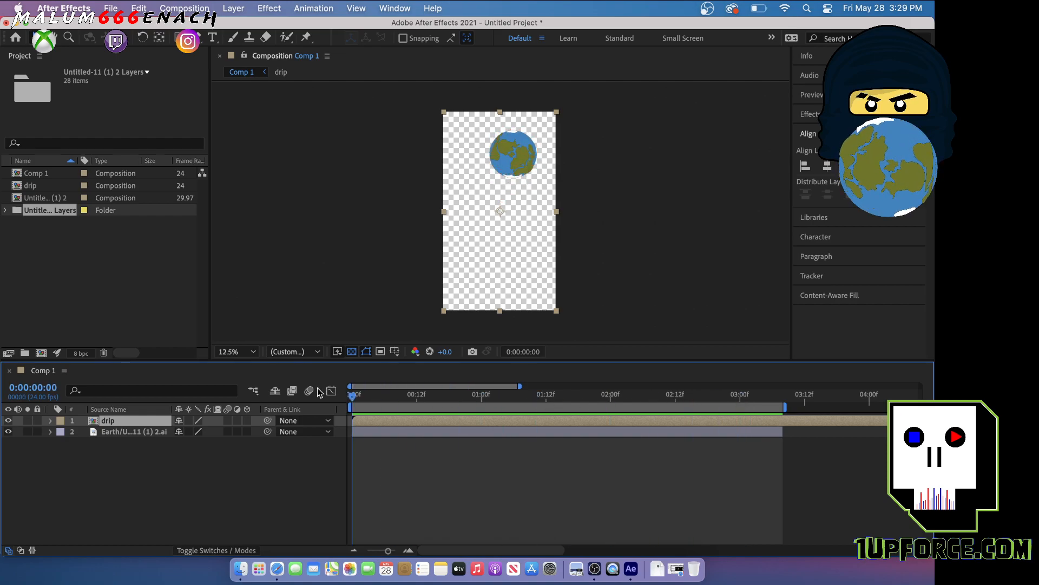
pyautogui.press('space')
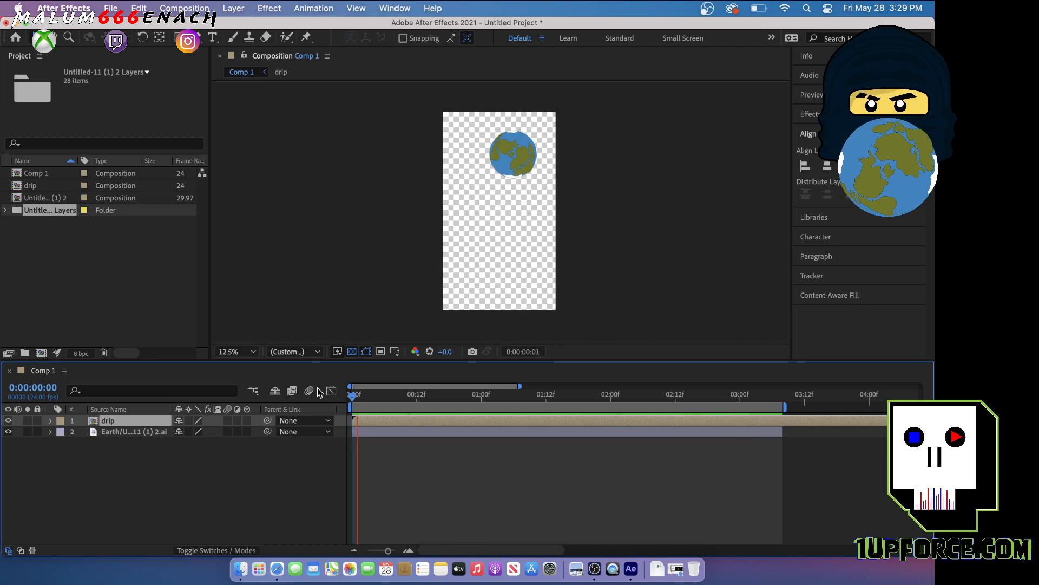
pyautogui.press('space')
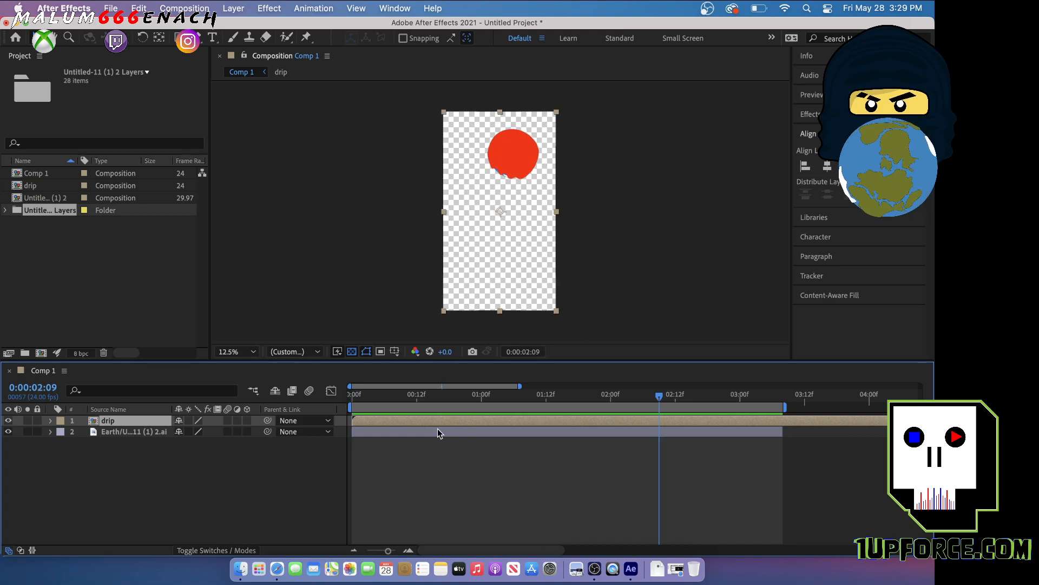
# Set the drip layer's stretch factor to 120 and play the slowed animation from the start
pyautogui.rightClick(536, 418)
pyautogui.moveTo(608, 244)
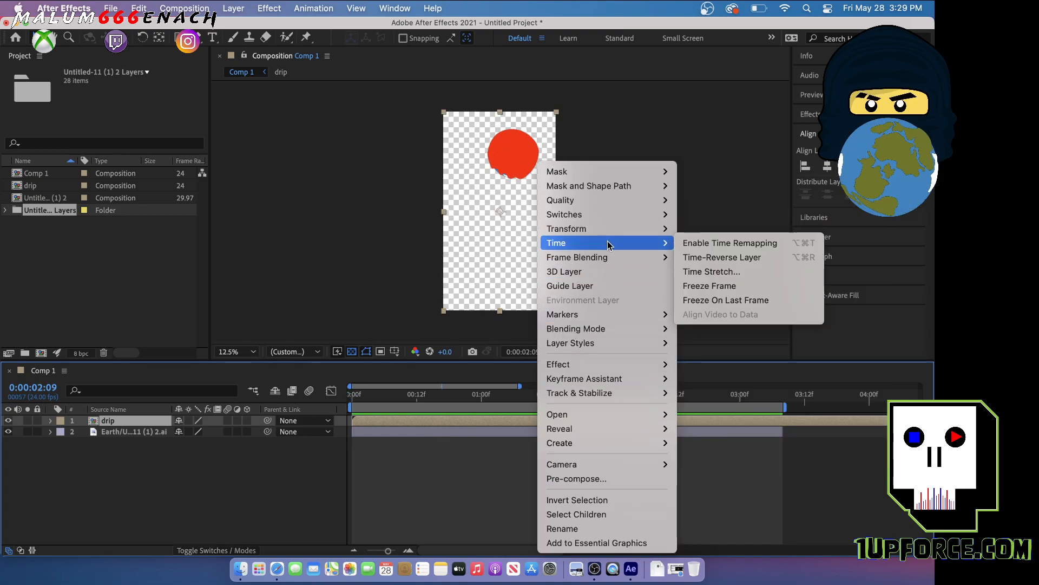
pyautogui.click(711, 271)
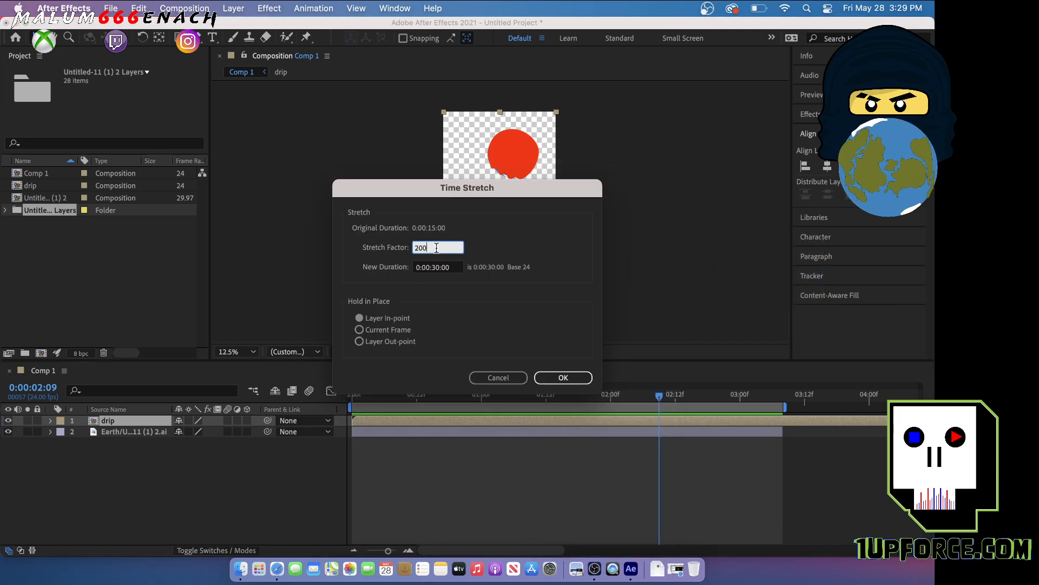
pyautogui.write('120')
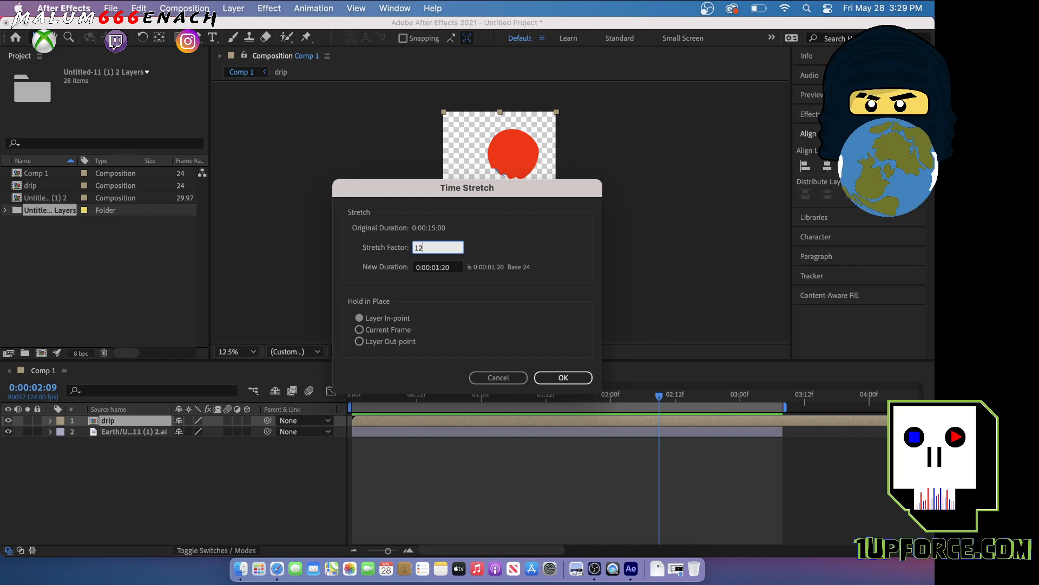
pyautogui.click(563, 378)
pyautogui.moveTo(663, 397); pyautogui.dragTo(337, 383)
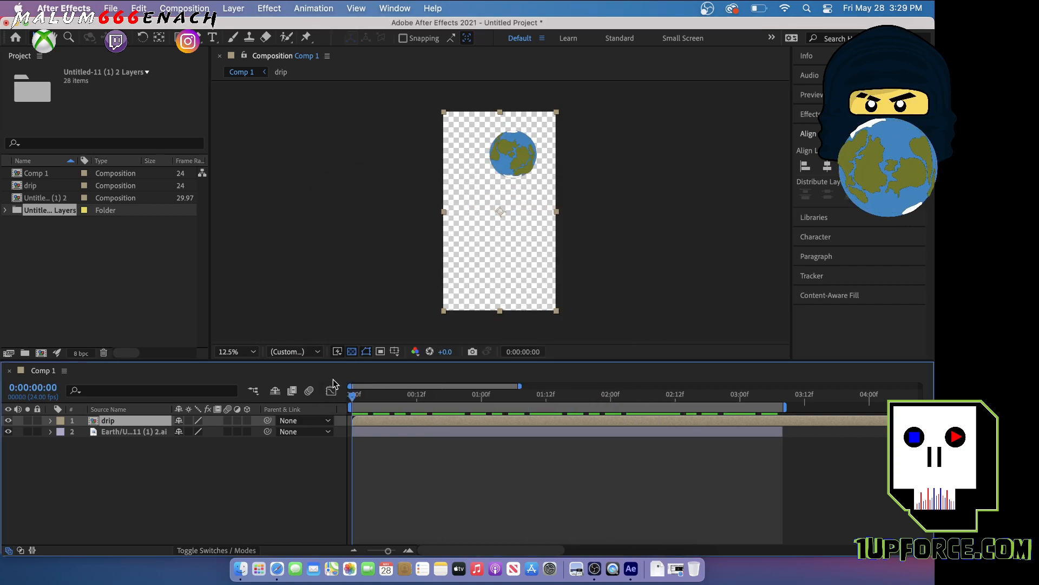
pyautogui.press('space')
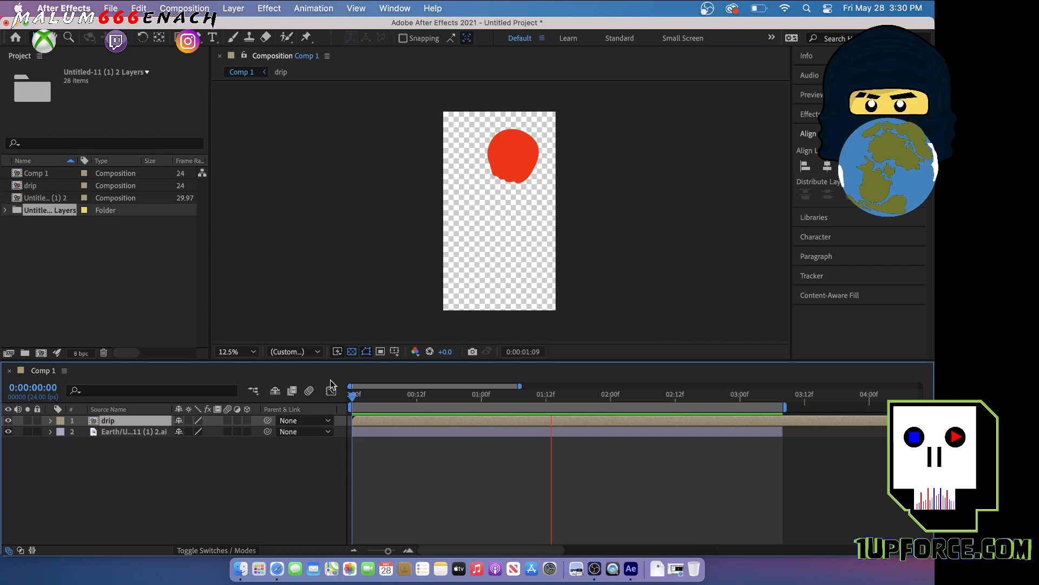
pyautogui.press('space')
# Go to the stray red mark at 0:00:00:05, open the drip composition and delete drawing layer 2
pyautogui.moveTo(411, 398); pyautogui.dragTo(380, 399)
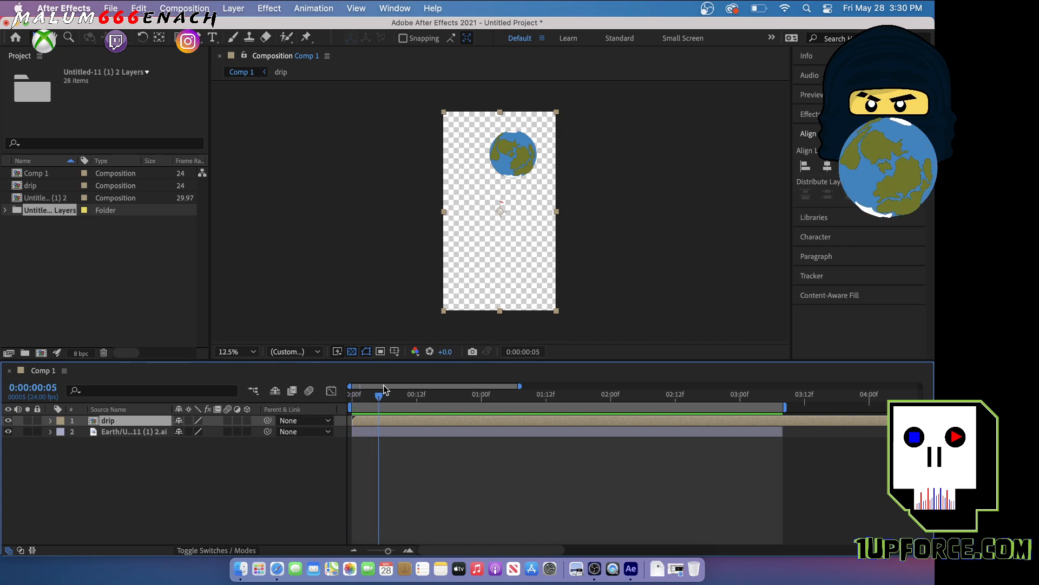
pyautogui.moveTo(379, 392)
pyautogui.mouseDown()
pyautogui.moveTo(403, 402)
pyautogui.moveTo(323, 400)
pyautogui.moveTo(381, 403)
pyautogui.mouseUp()
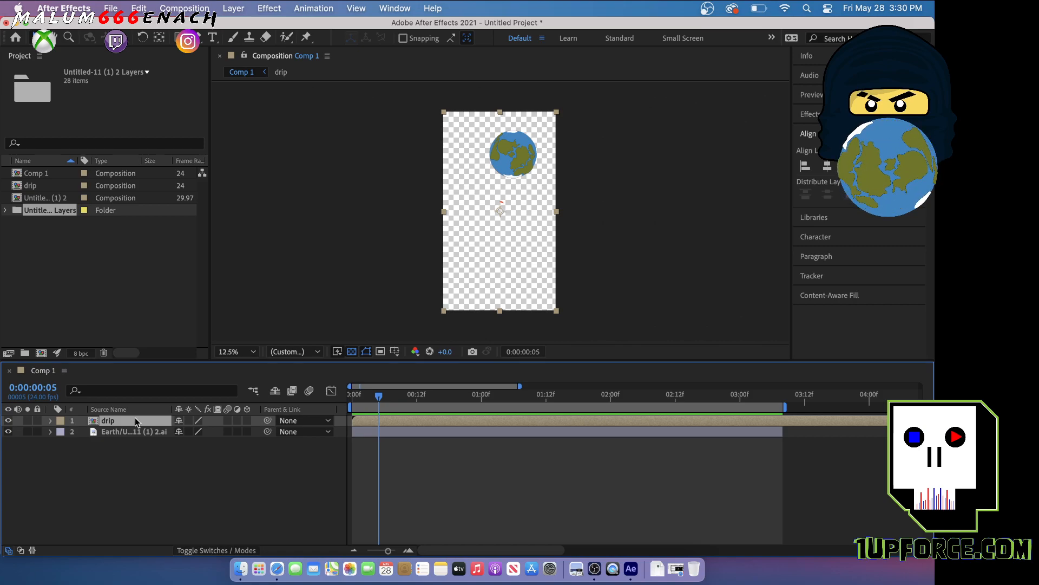
pyautogui.doubleClick(95, 422)
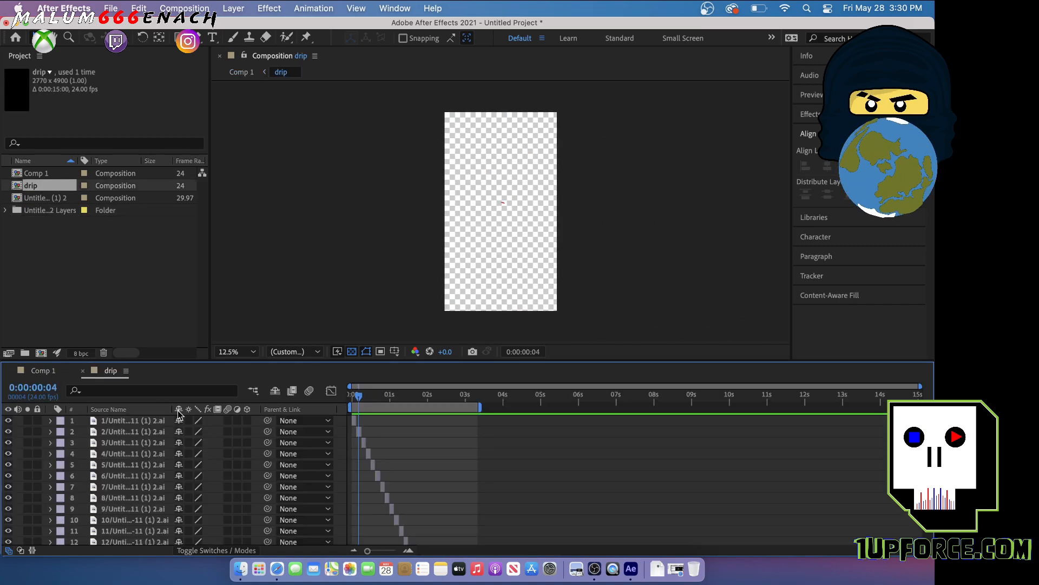
pyautogui.scroll(-2, 139, 467)
pyautogui.scroll(2, 140, 467)
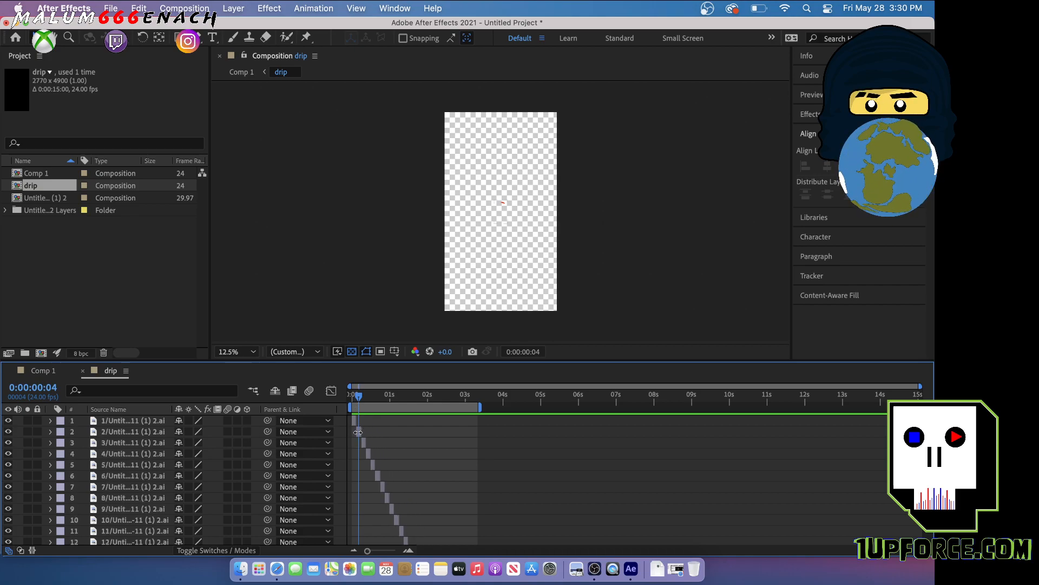
pyautogui.click(134, 433)
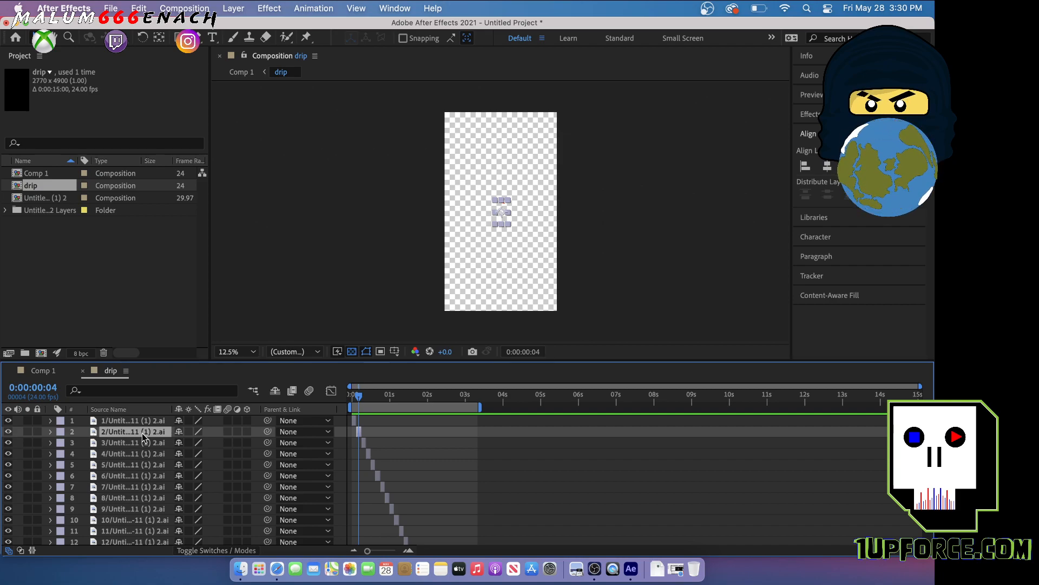
pyautogui.press('Delete')
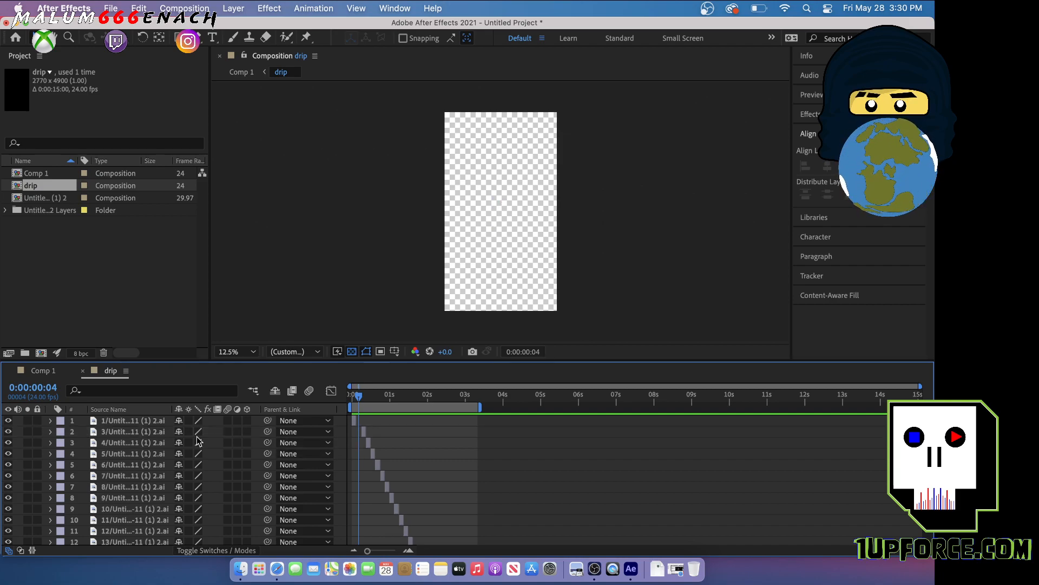
# Shift all drip drawing layers after the first one earlier together, closing the gap so drawing 3 directly follows drawing 1
pyautogui.click(137, 425)
pyautogui.click(139, 430)
pyautogui.scroll(-5, 143, 453)
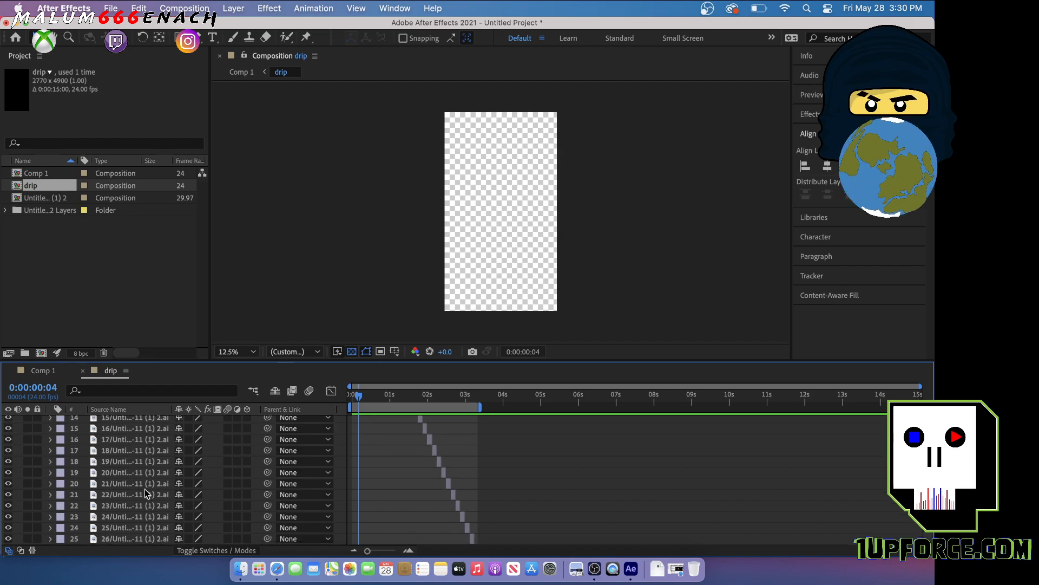
pyautogui.keyDown('shift'); pyautogui.click(144, 539); pyautogui.keyUp('shift')
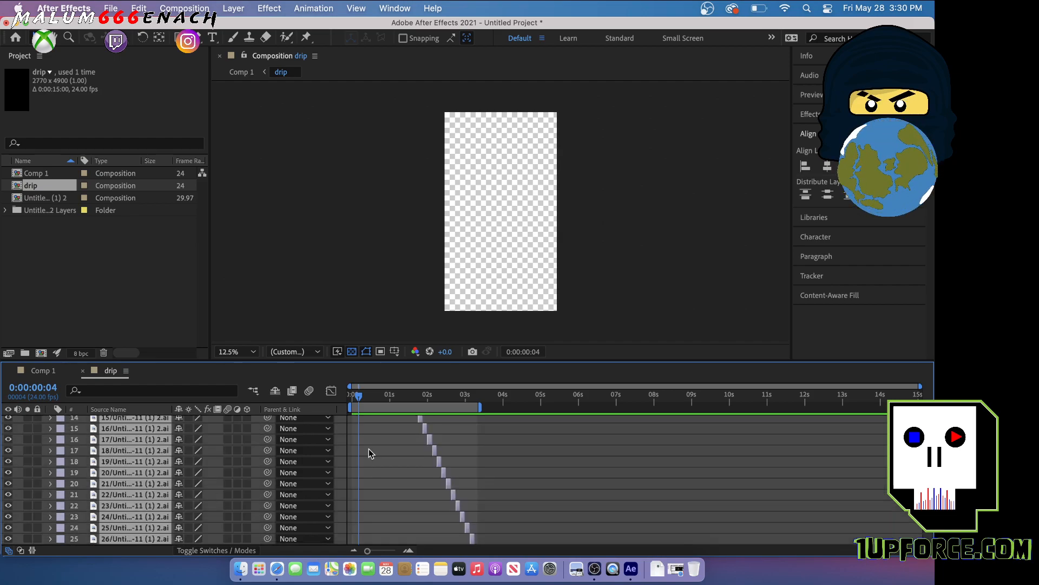
pyautogui.scroll(5, 370, 453)
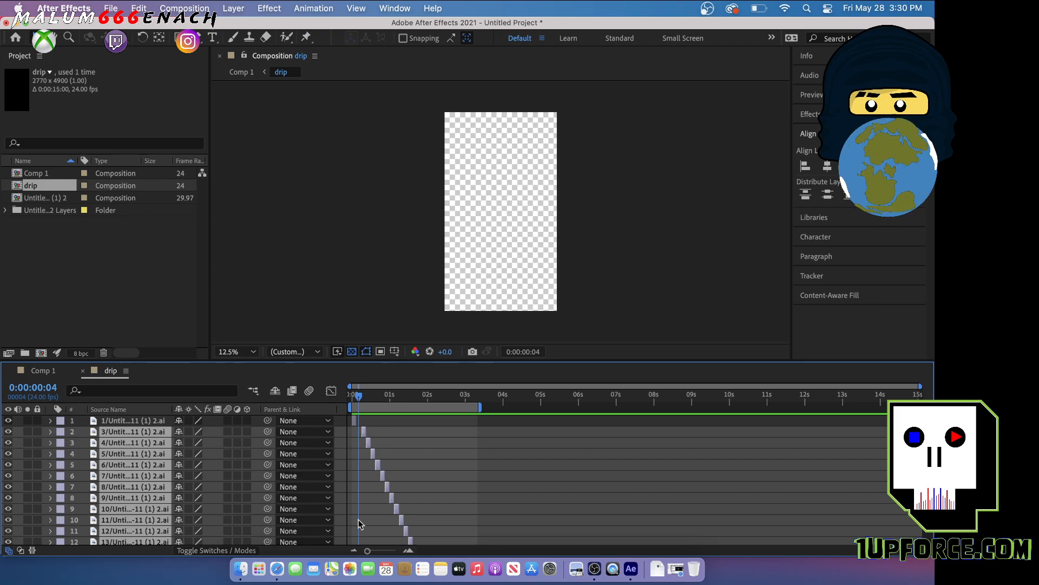
pyautogui.moveTo(368, 551); pyautogui.dragTo(384, 551)
pyautogui.moveTo(377, 432); pyautogui.dragTo(367, 434)
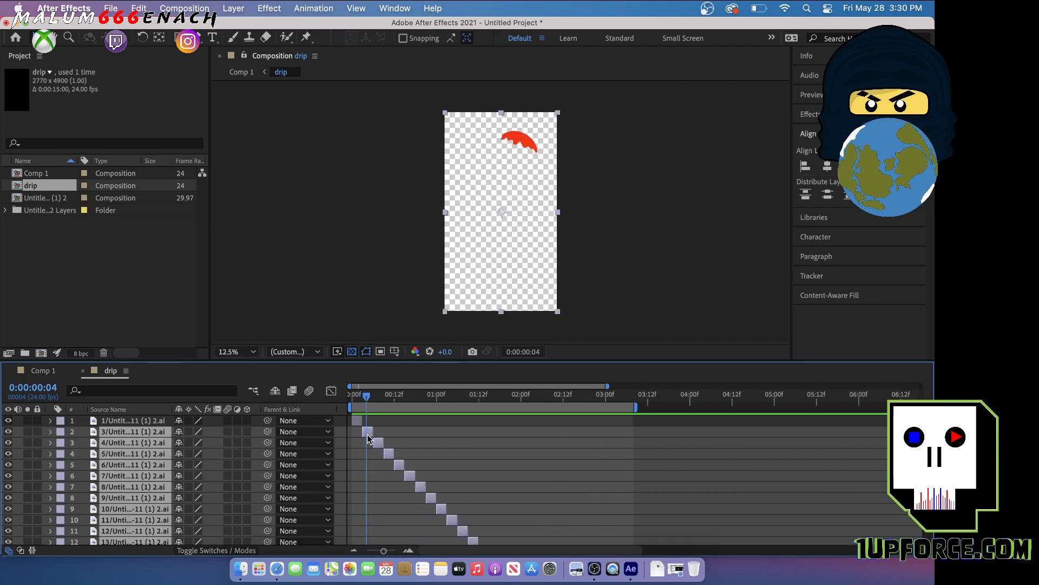
pyautogui.moveTo(384, 550); pyautogui.dragTo(398, 552)
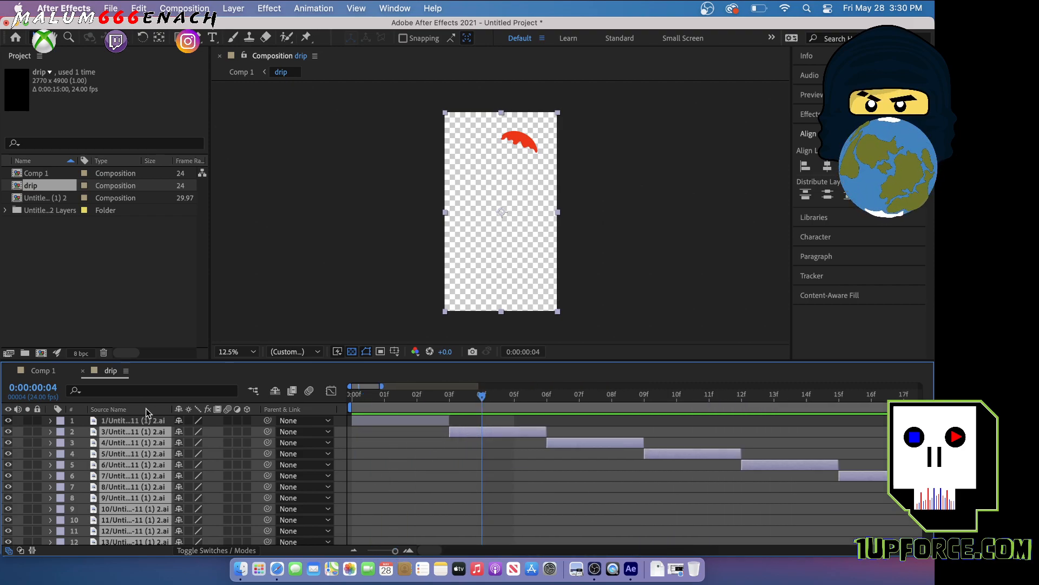
# Close the drip composition and play Comp 1 from the start to check the drip animation
pyautogui.click(83, 371)
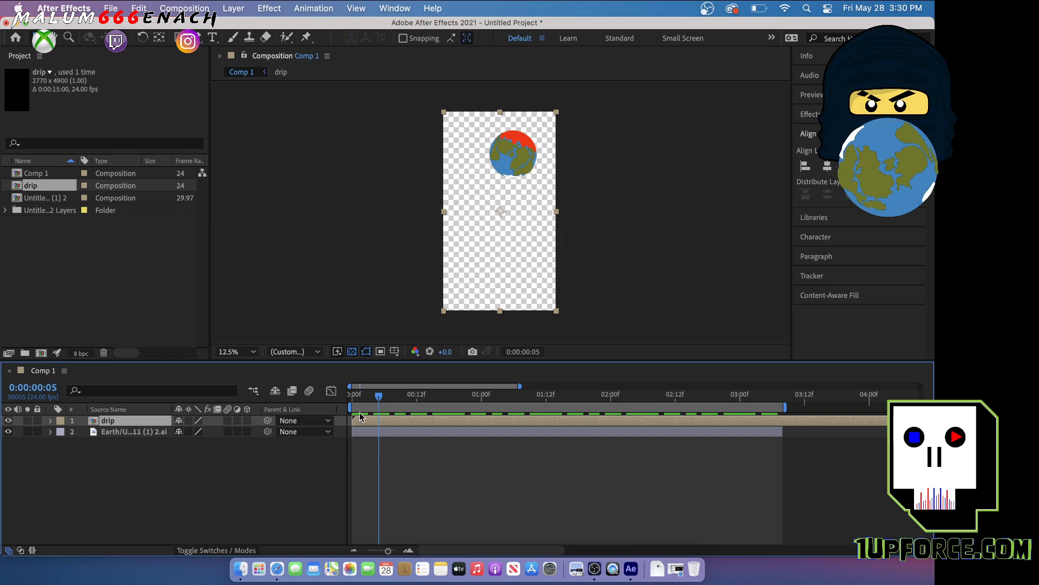
pyautogui.moveTo(379, 398); pyautogui.dragTo(323, 402)
pyautogui.press('space')
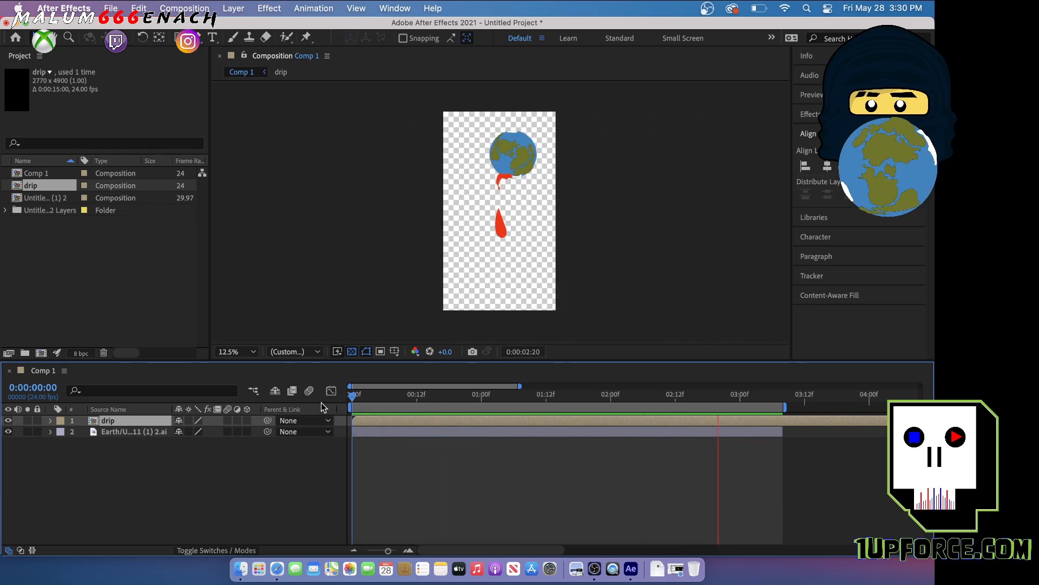
pyautogui.press('space')
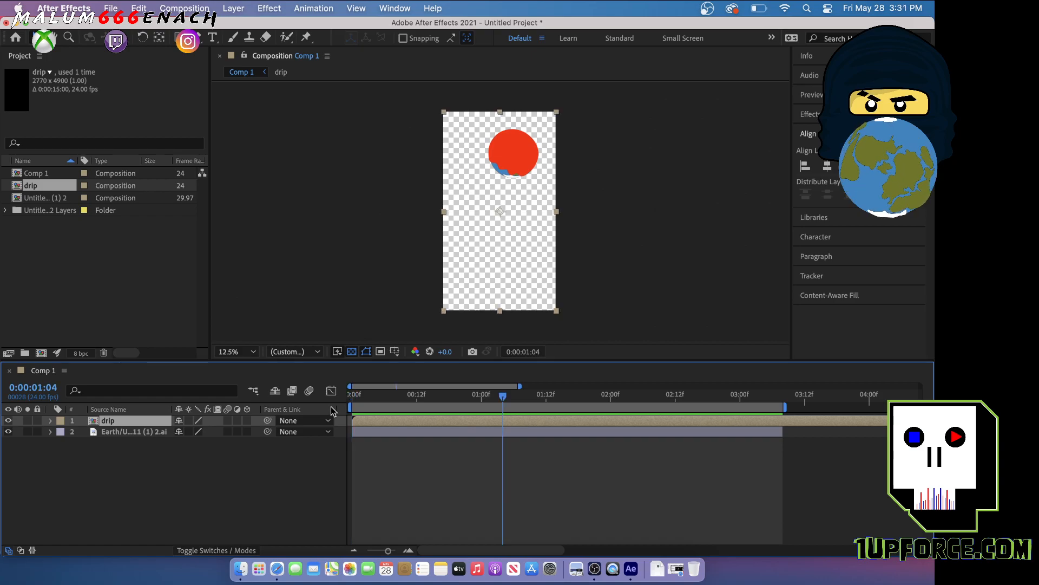
# Set the drip layer's time stretch factor to 110, preview Comp 1 from the start and return to its first frame
pyautogui.rightClick(383, 420)
pyautogui.moveTo(411, 243)
pyautogui.click(571, 275)
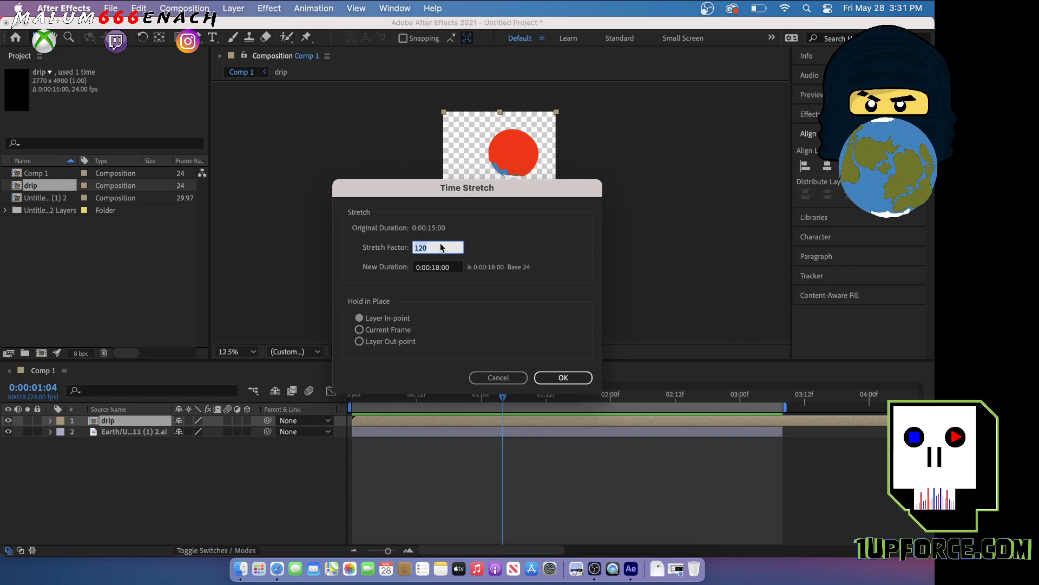
pyautogui.write('110')
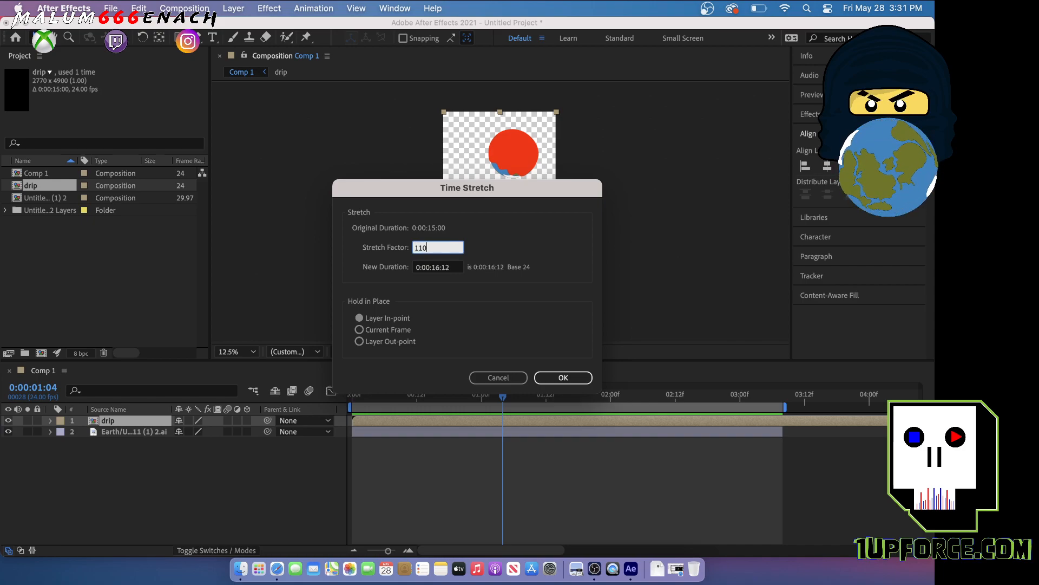
pyautogui.click(567, 381)
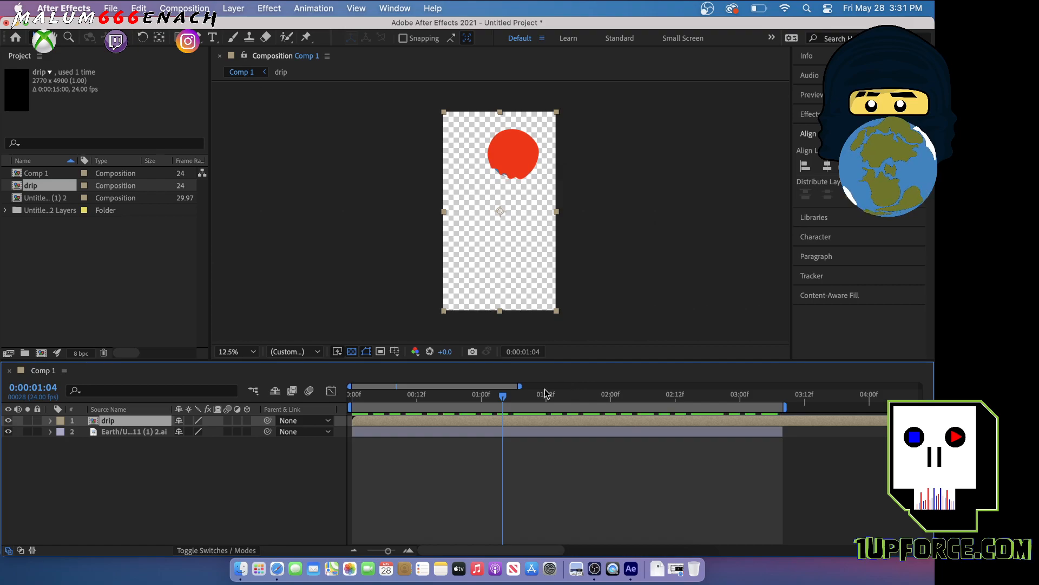
pyautogui.press('Home')
pyautogui.press('space')
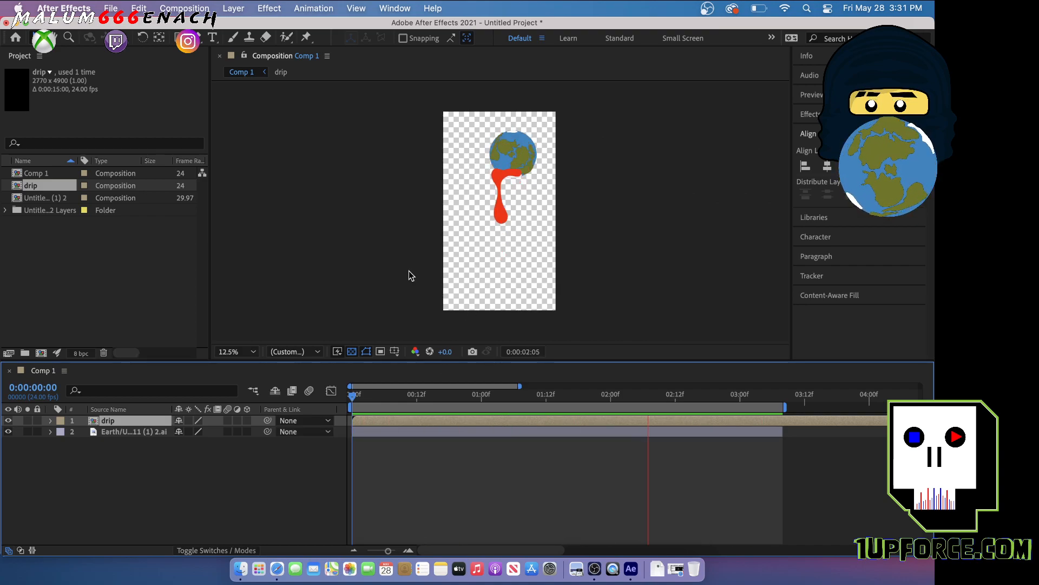
pyautogui.press('space')
pyautogui.moveTo(471, 399); pyautogui.dragTo(350, 405)
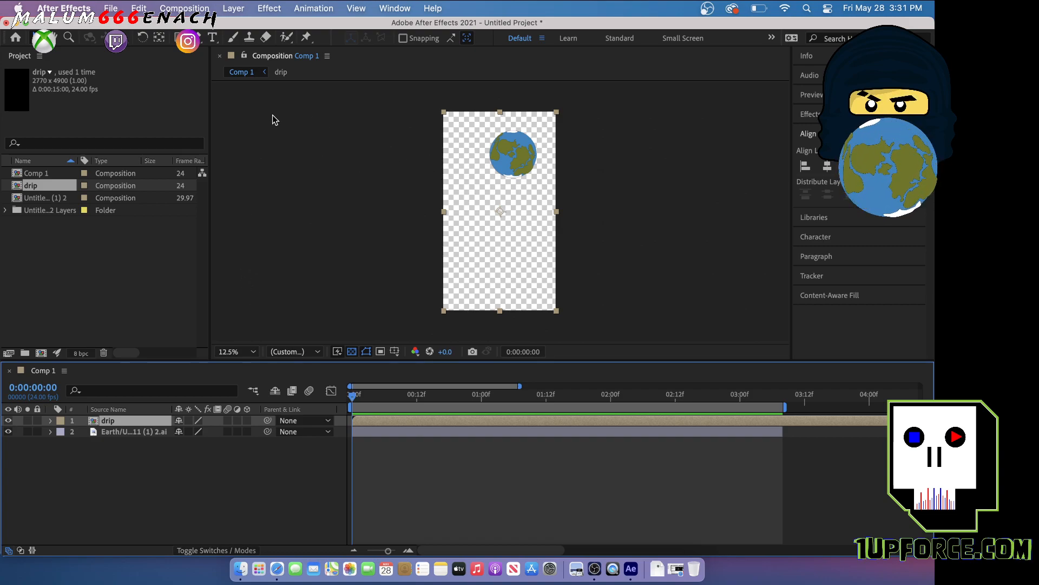
# Export Comp 1 to the Adobe Media Encoder queue
pyautogui.click(112, 8)
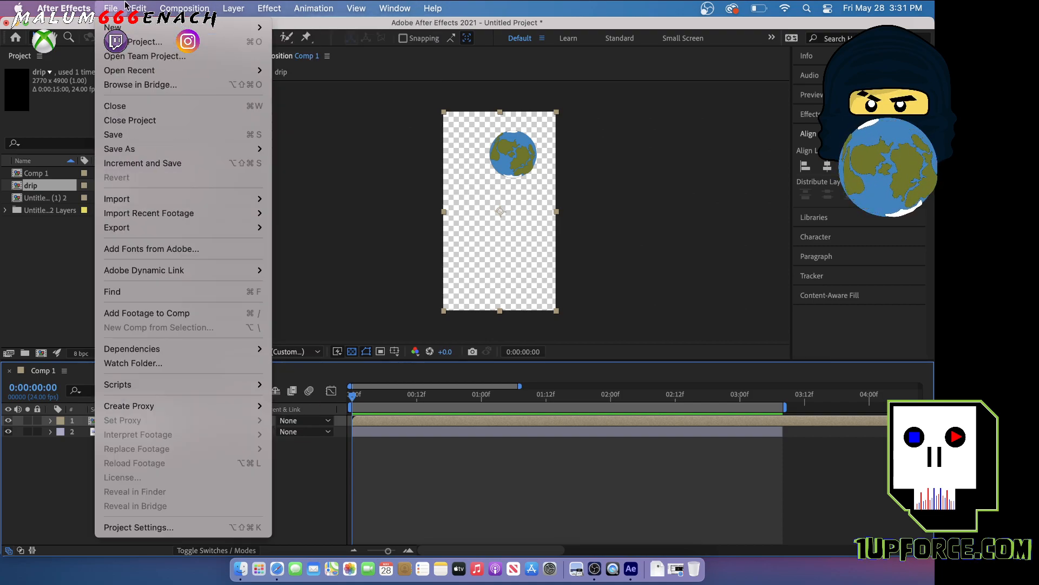
pyautogui.click(389, 234)
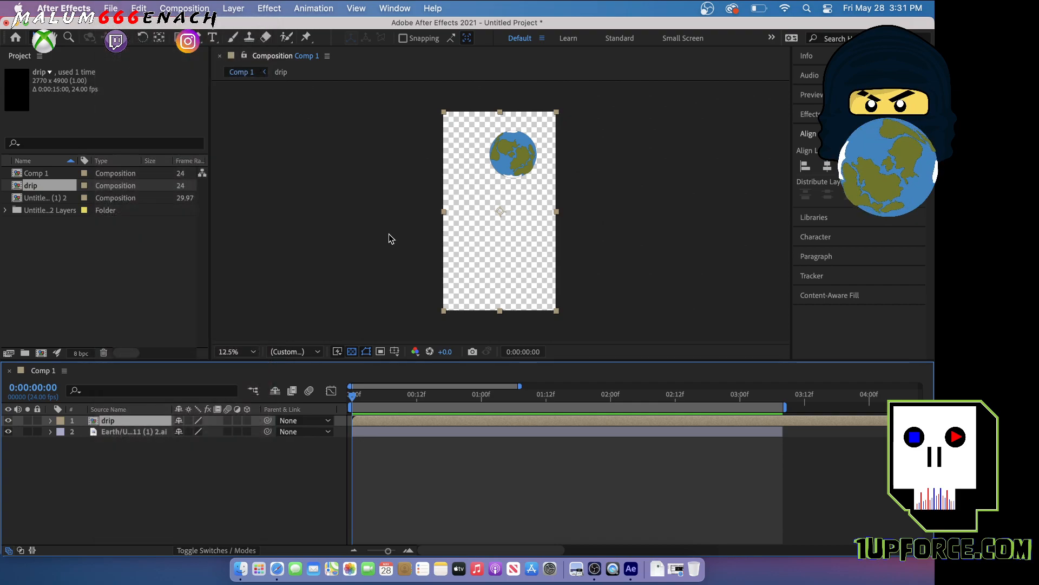
pyautogui.click(111, 9)
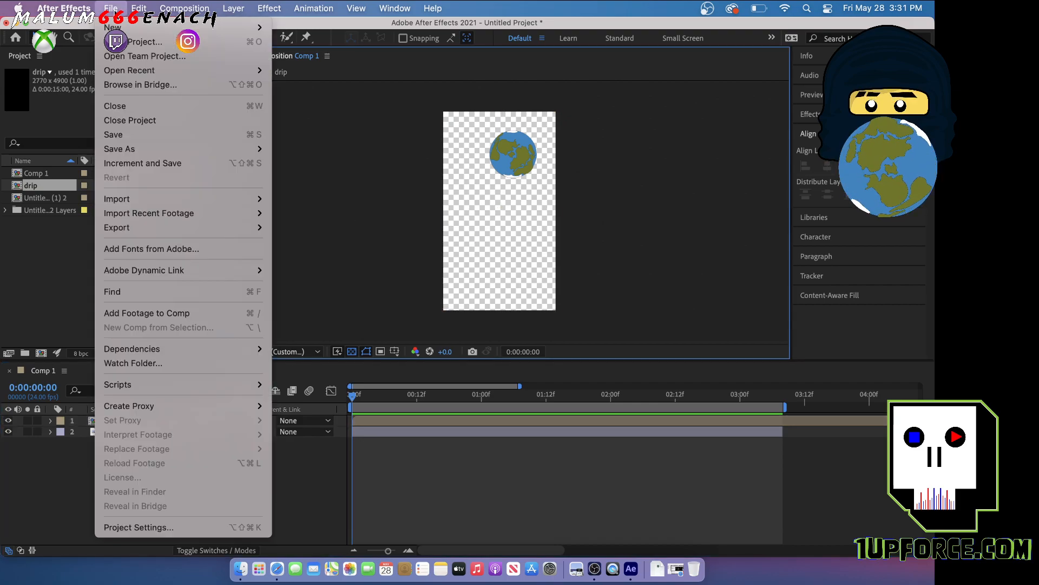
pyautogui.moveTo(203, 230)
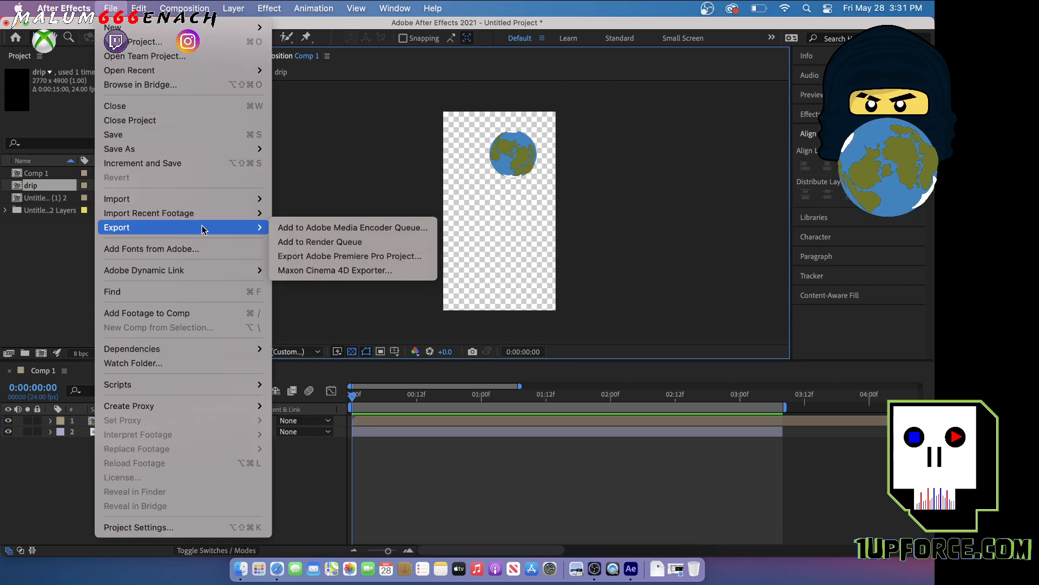
pyautogui.click(336, 228)
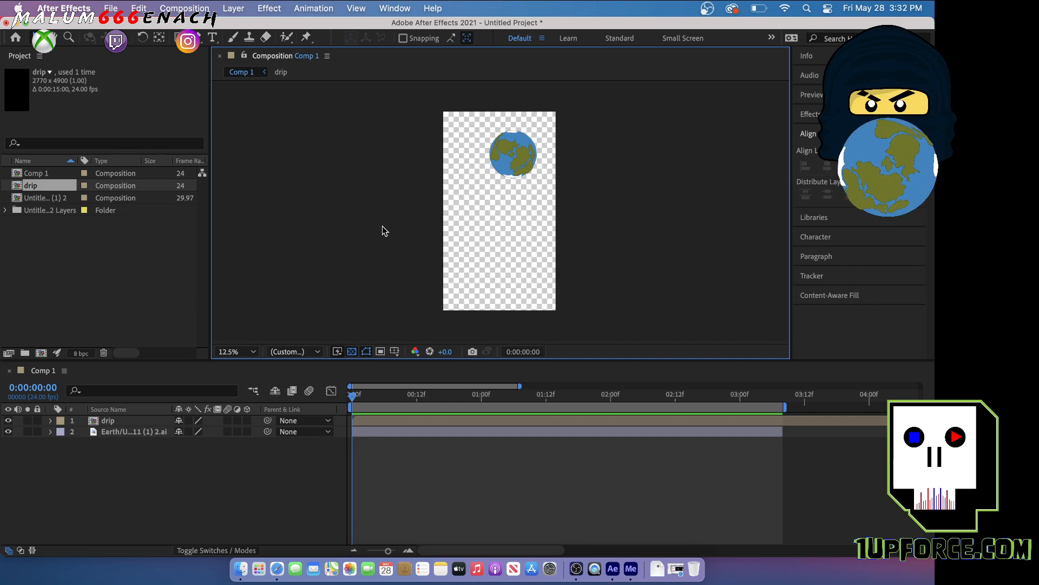
# Bring the Media Encoder window fully into view and enlarge it to fill the screen
pyautogui.moveTo(1038, 91); pyautogui.dragTo(539, 56)
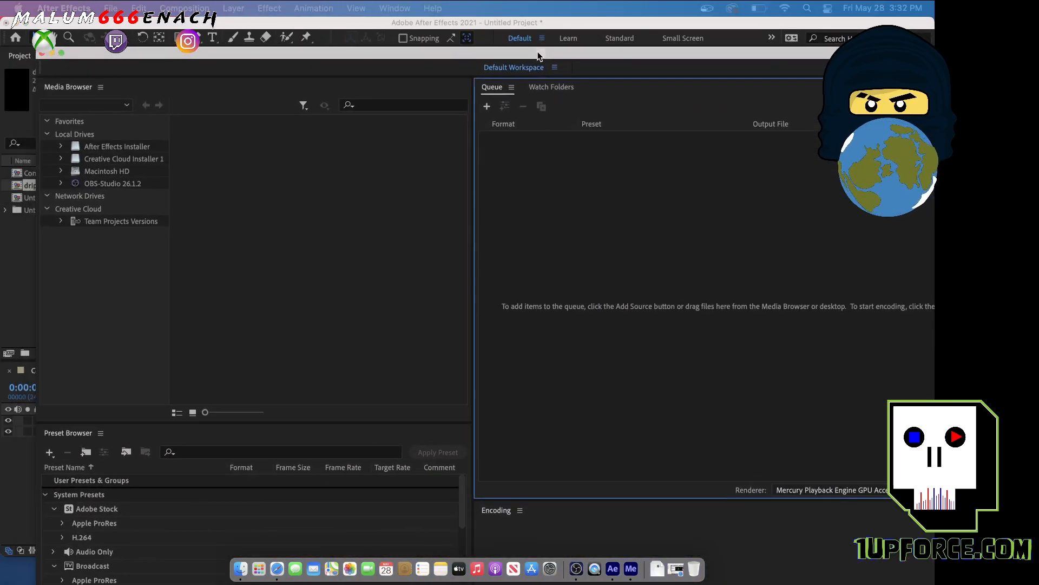
pyautogui.click(60, 52)
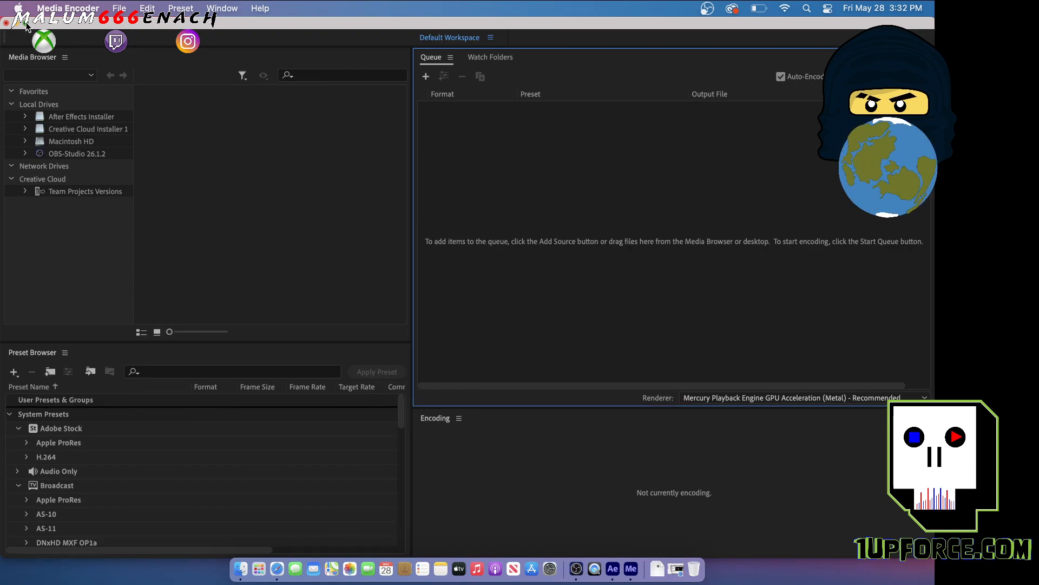
pyautogui.click(25, 23)
pyautogui.click(61, 53)
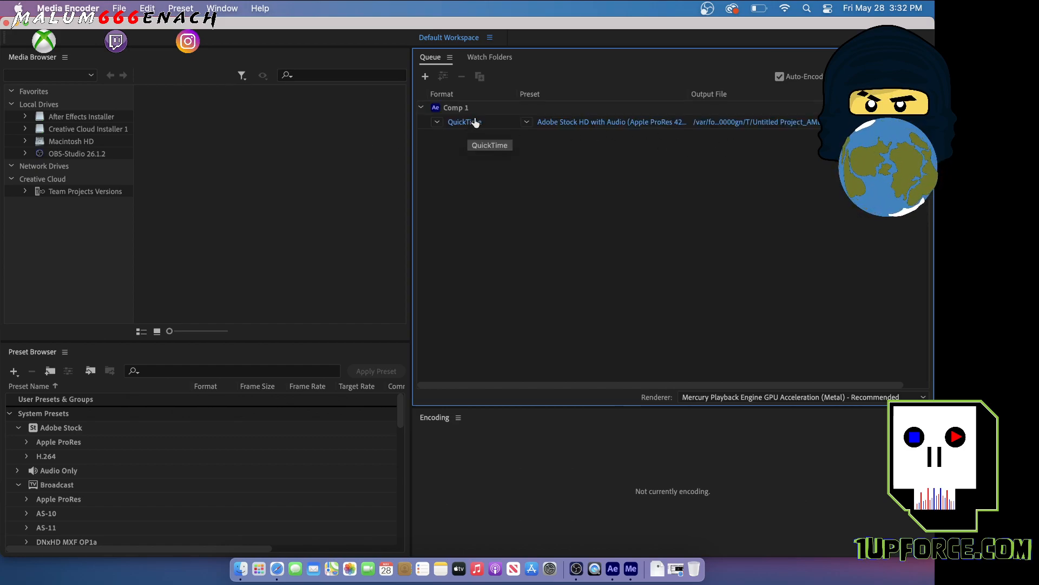
# Configure the Comp 1 QuickTime export with the Apple ProRes 4444 preset and a depth of 8-bpc + alpha
pyautogui.click(465, 122)
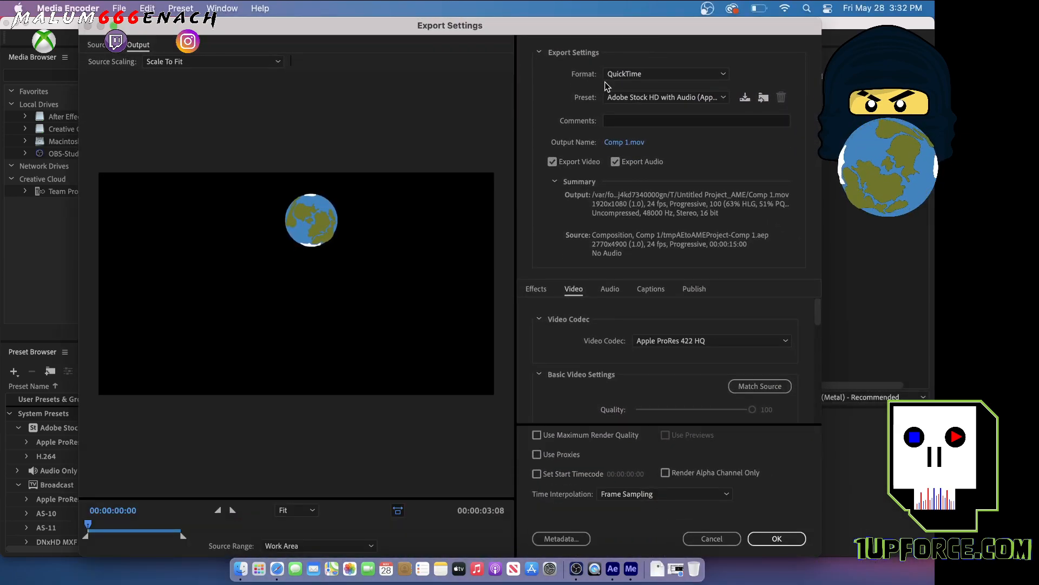
pyautogui.click(639, 98)
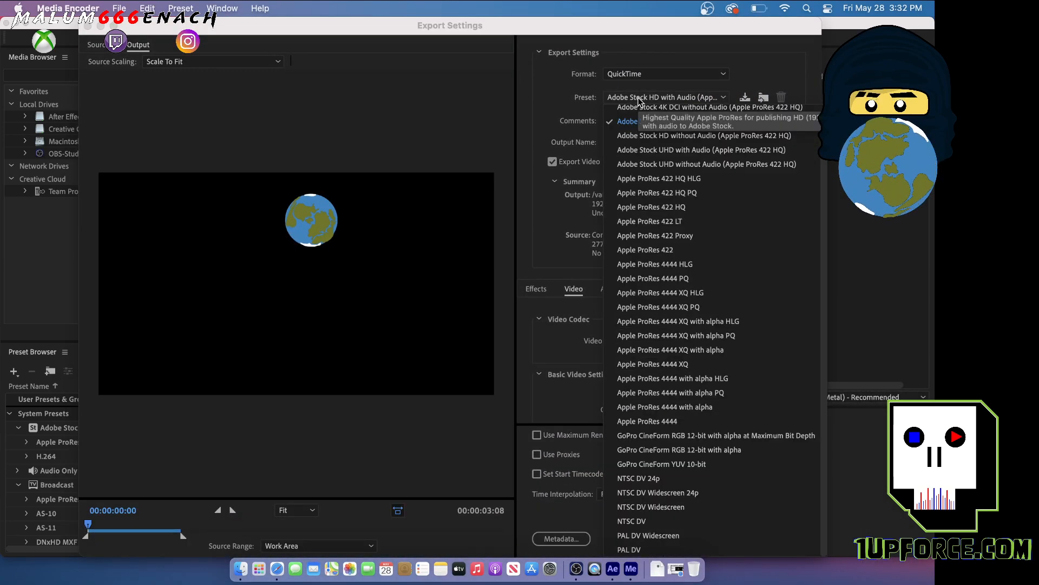
pyautogui.click(659, 427)
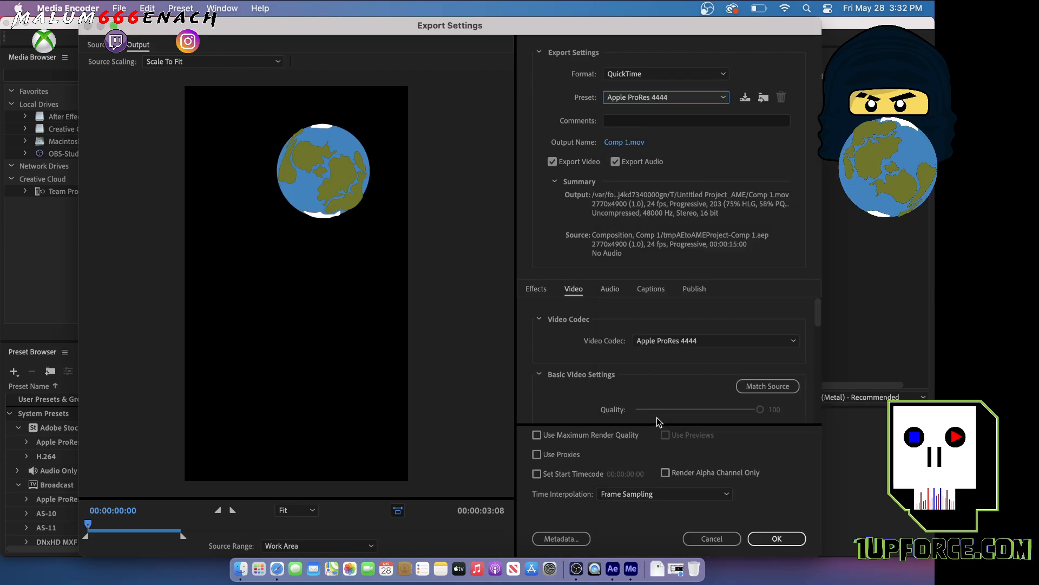
pyautogui.scroll(-5, 598, 364)
pyautogui.scroll(-3, 597, 364)
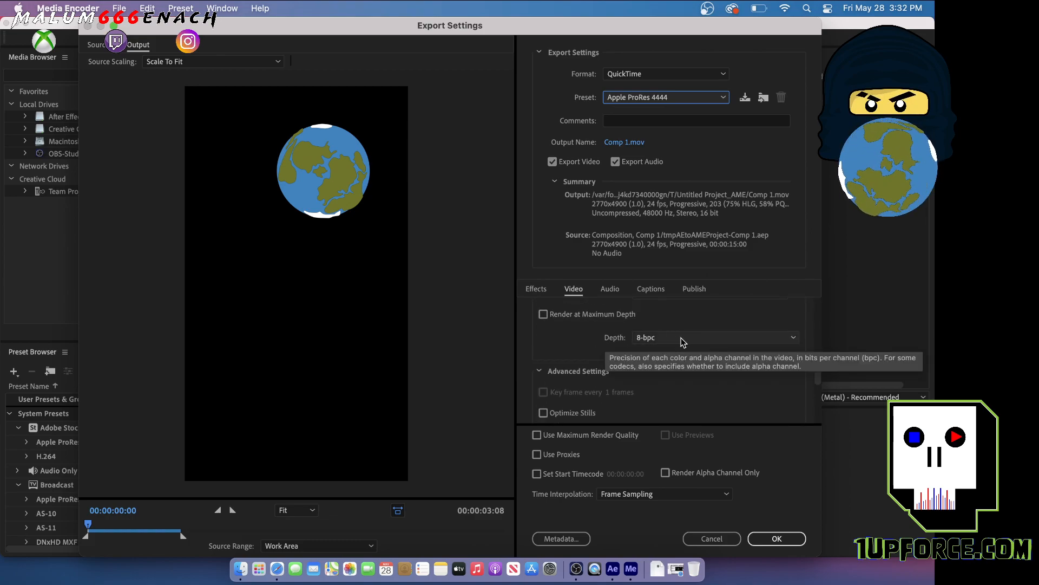
pyautogui.click(682, 339)
pyautogui.click(685, 366)
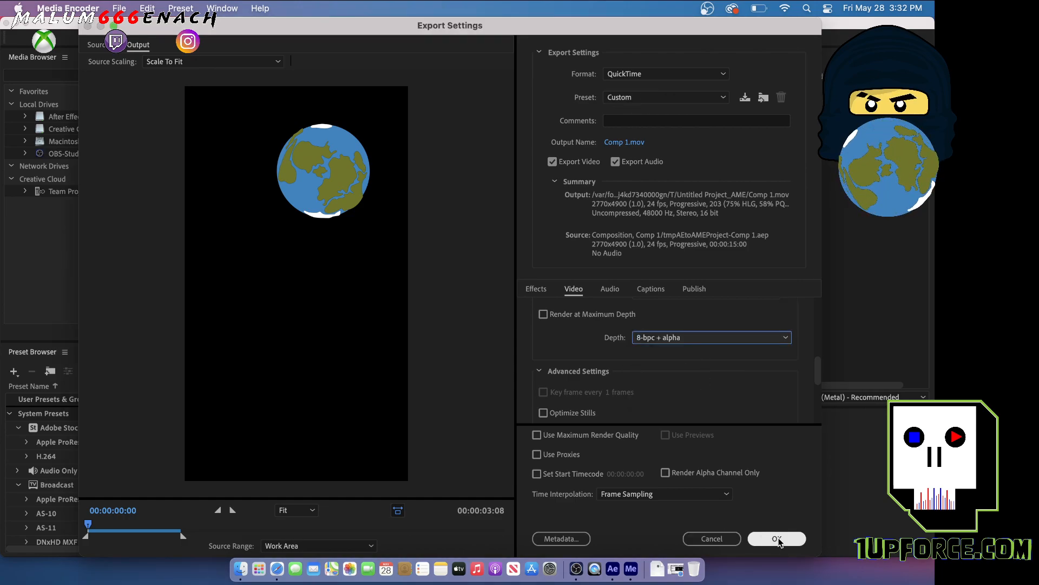
pyautogui.click(778, 539)
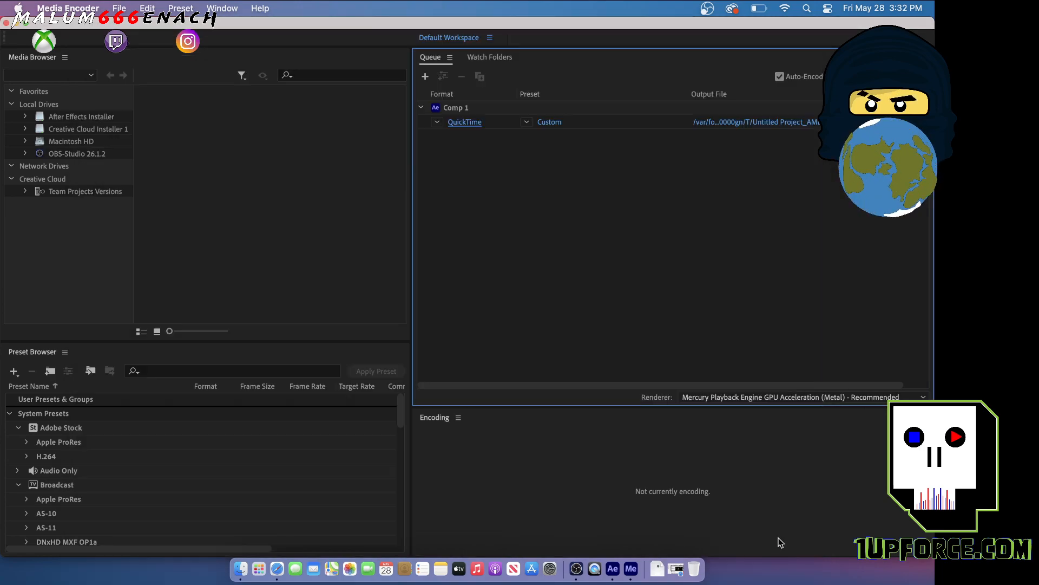
# Set the output file to blood_earth on the NO NAME drive as a .mov video and start encoding the queue
pyautogui.click(761, 128)
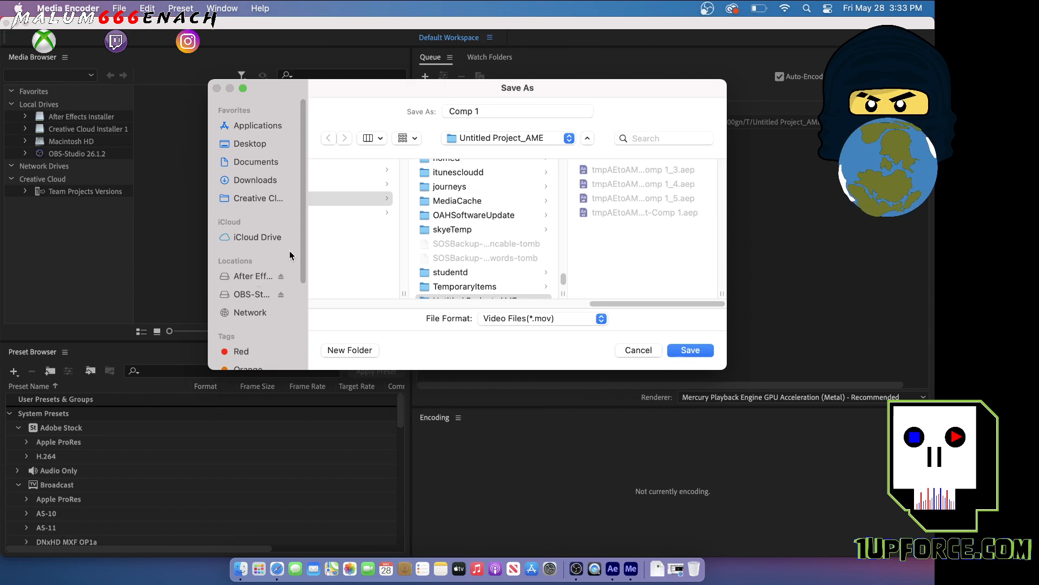
pyautogui.moveTo(301, 244); pyautogui.dragTo(297, 199)
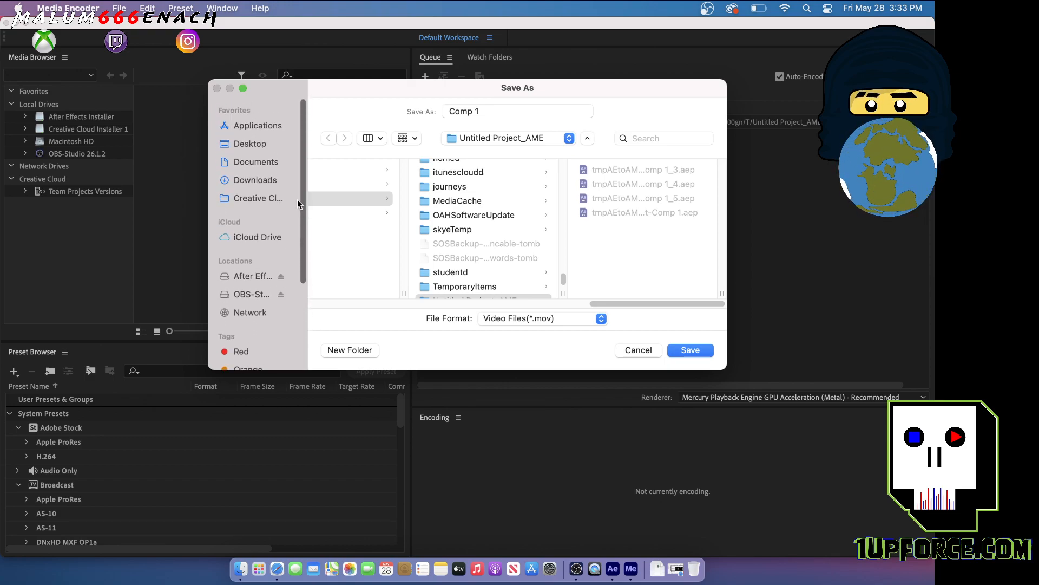
pyautogui.click(263, 276)
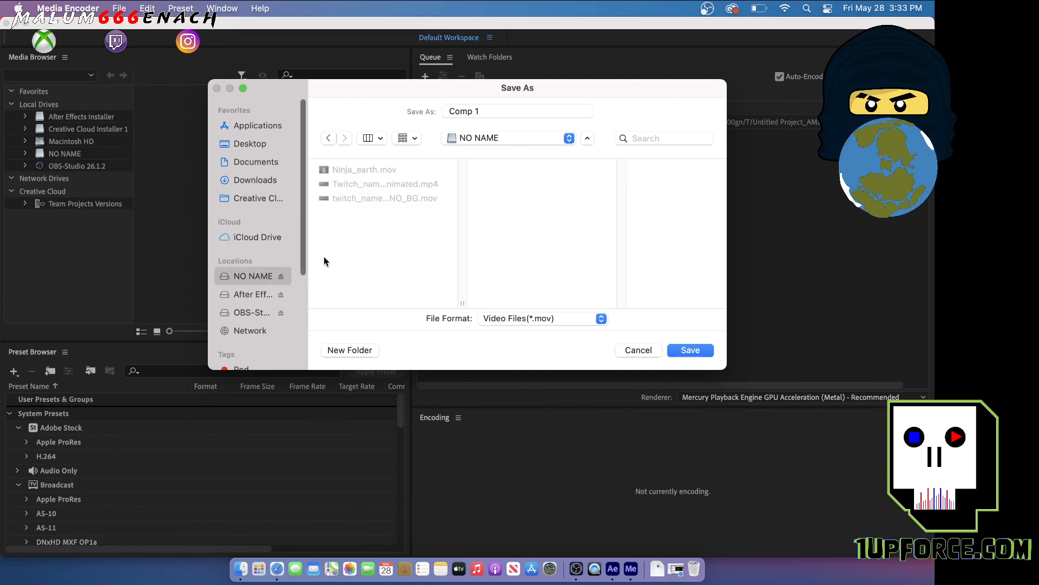
pyautogui.moveTo(489, 111); pyautogui.dragTo(437, 113)
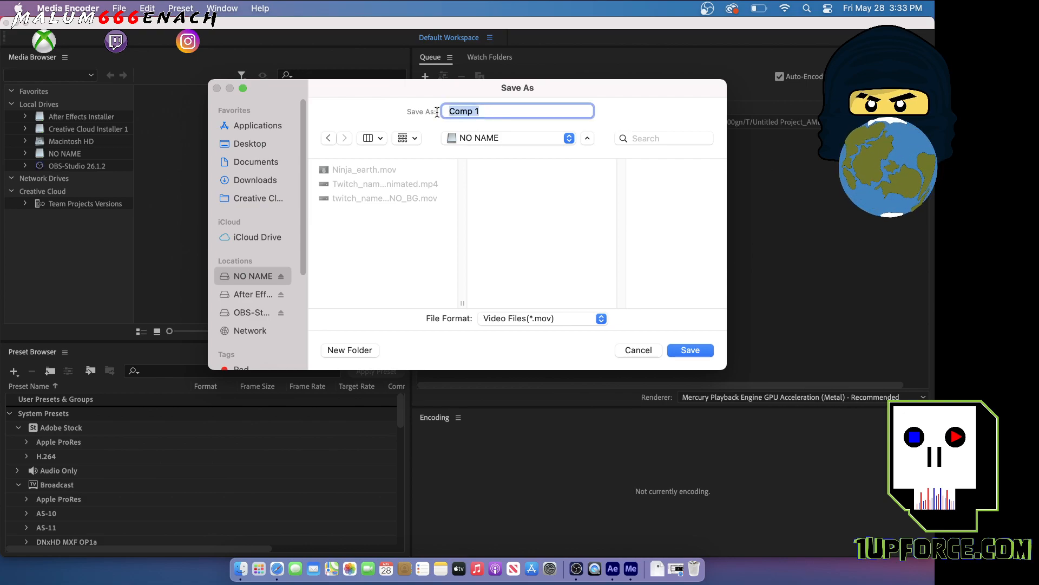
pyautogui.write('blood_earth')
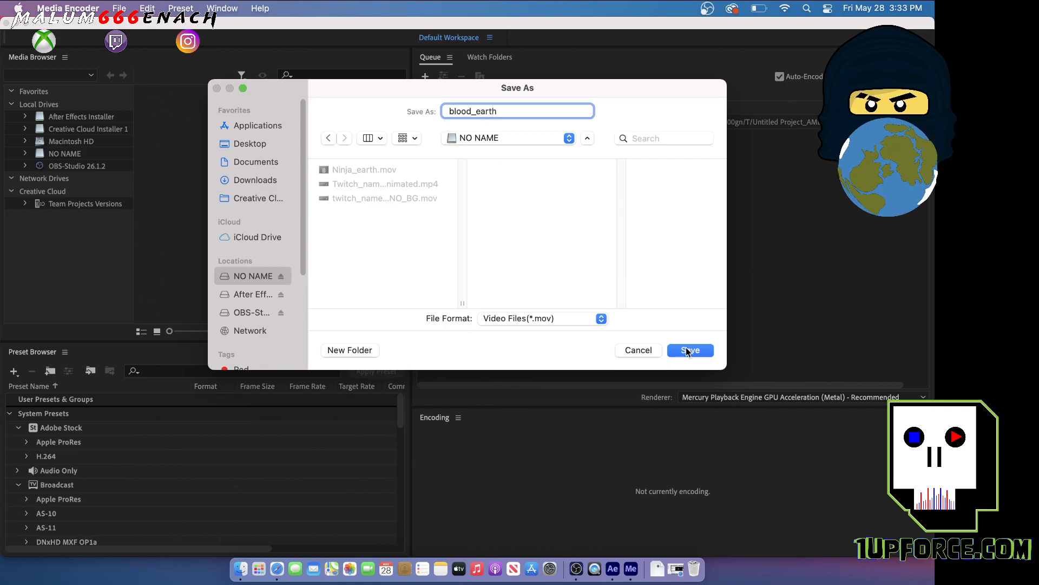
pyautogui.click(688, 351)
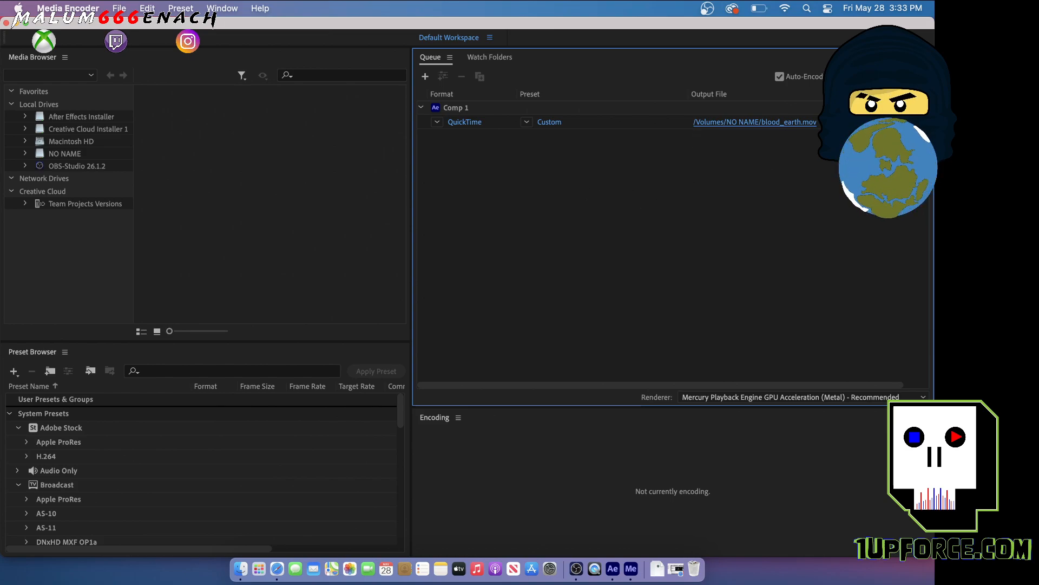
pyautogui.click(918, 76)
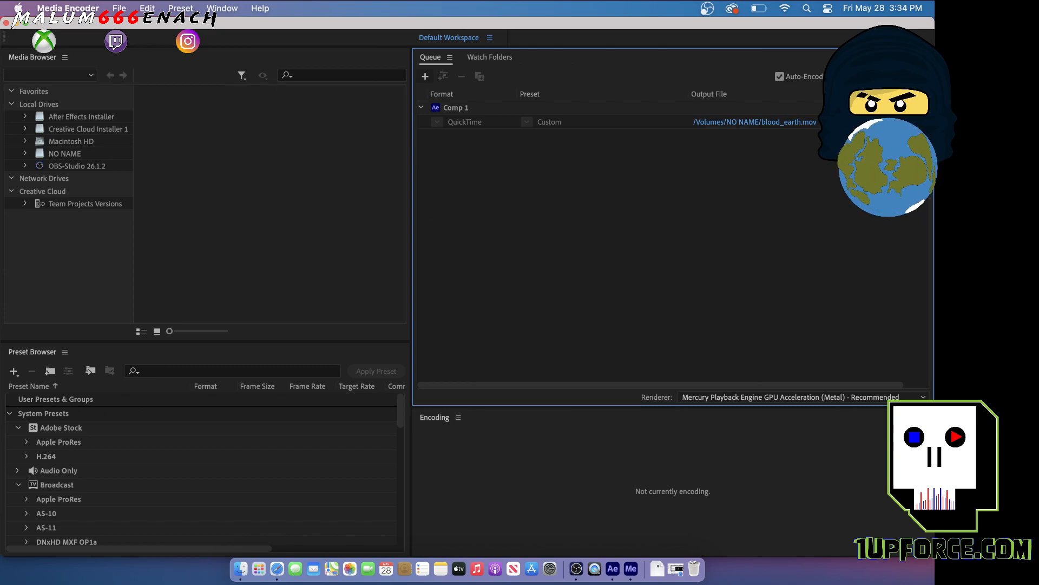
# Close the Media Encoder and After Effects windows and open the NO NAME drive in Finder
pyautogui.click(6, 23)
pyautogui.click(502, 150)
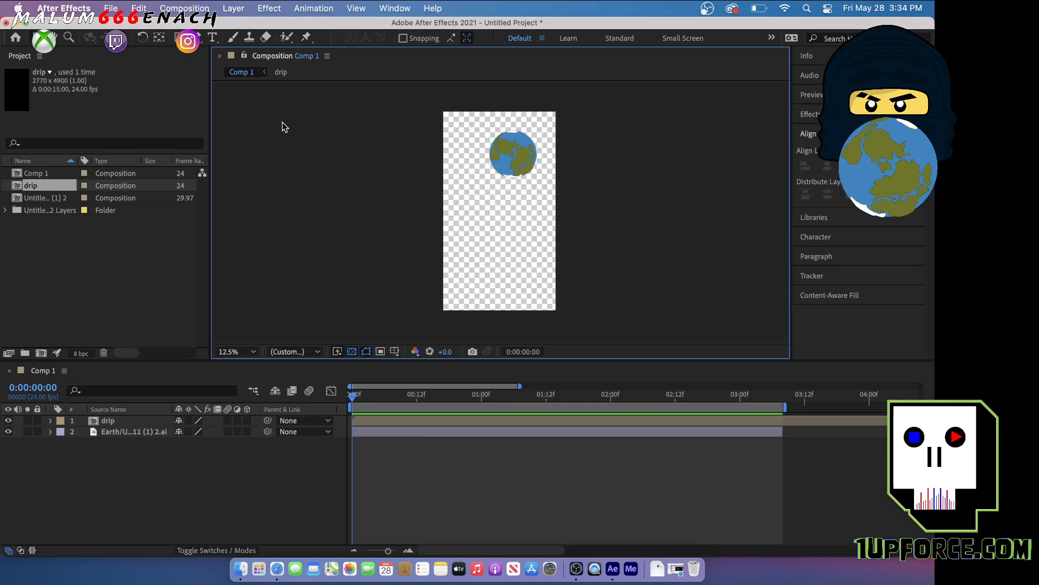
pyautogui.click(7, 23)
pyautogui.click(419, 311)
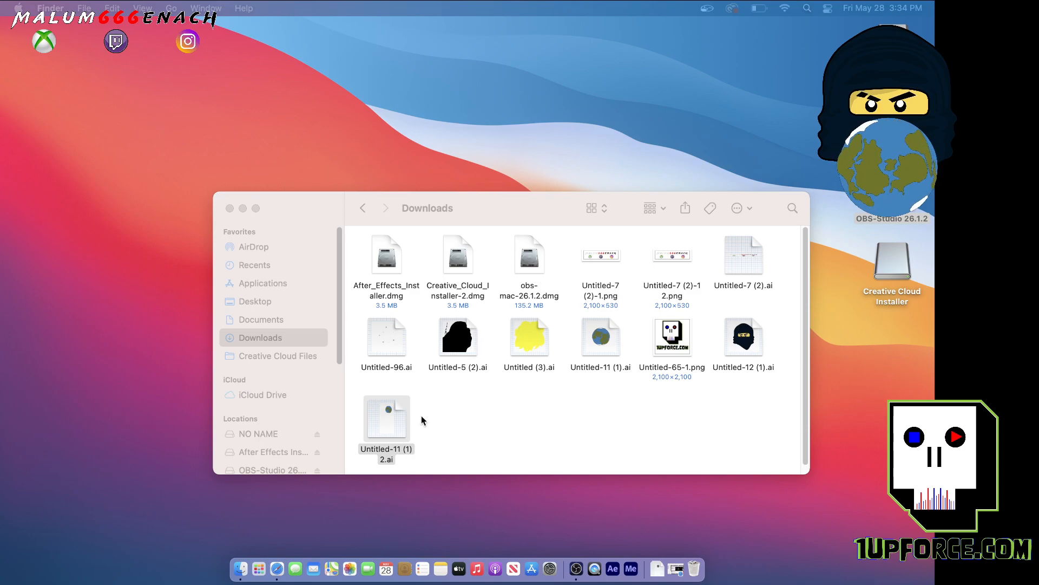
pyautogui.click(262, 433)
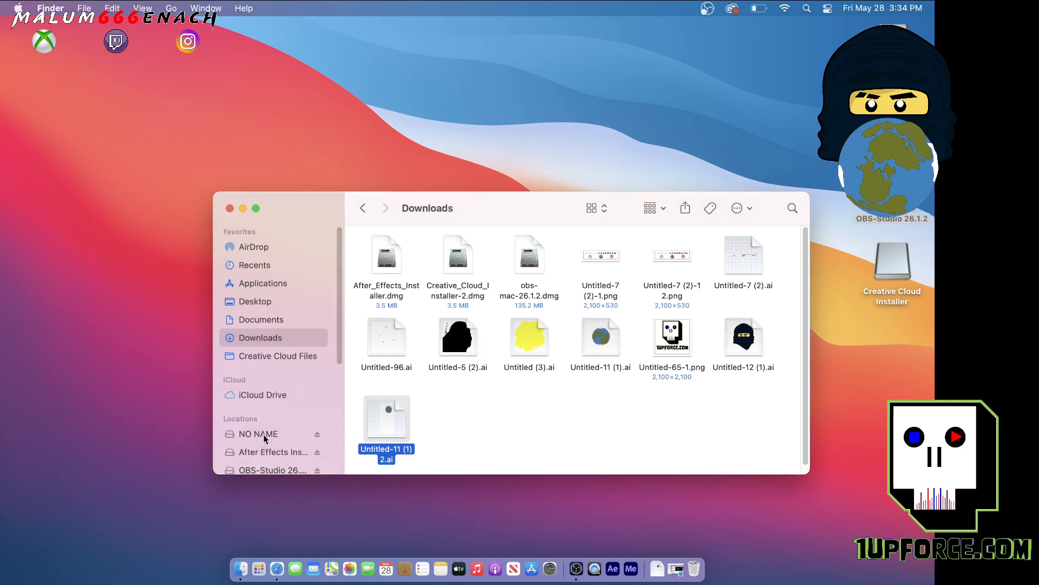